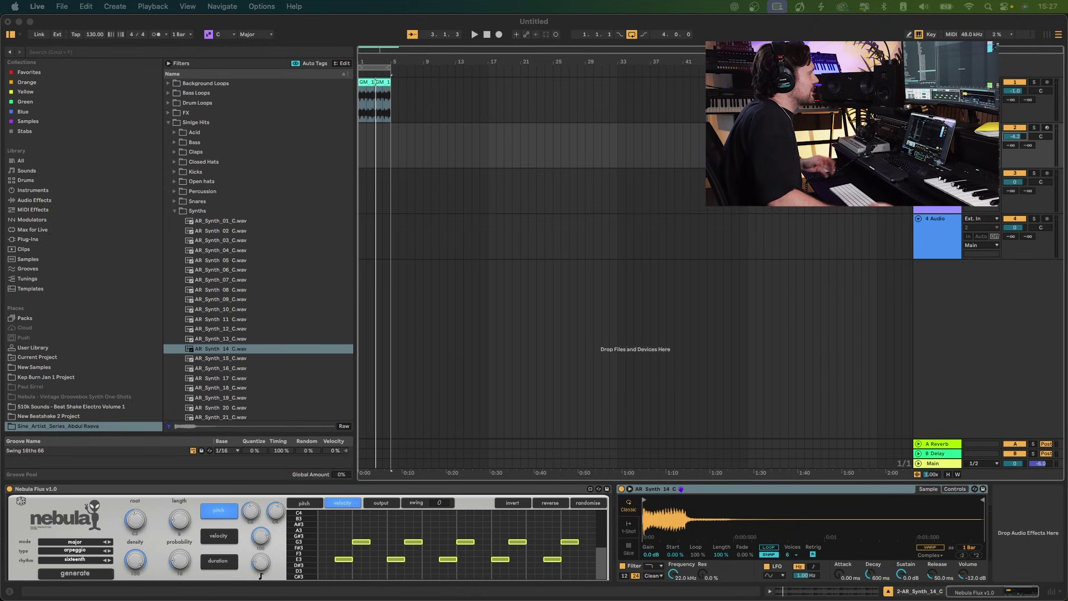
Step: Display the pitch lane of the Nebula Flux sequence and step through the scale modes, settling on minor
left_click(305, 503)
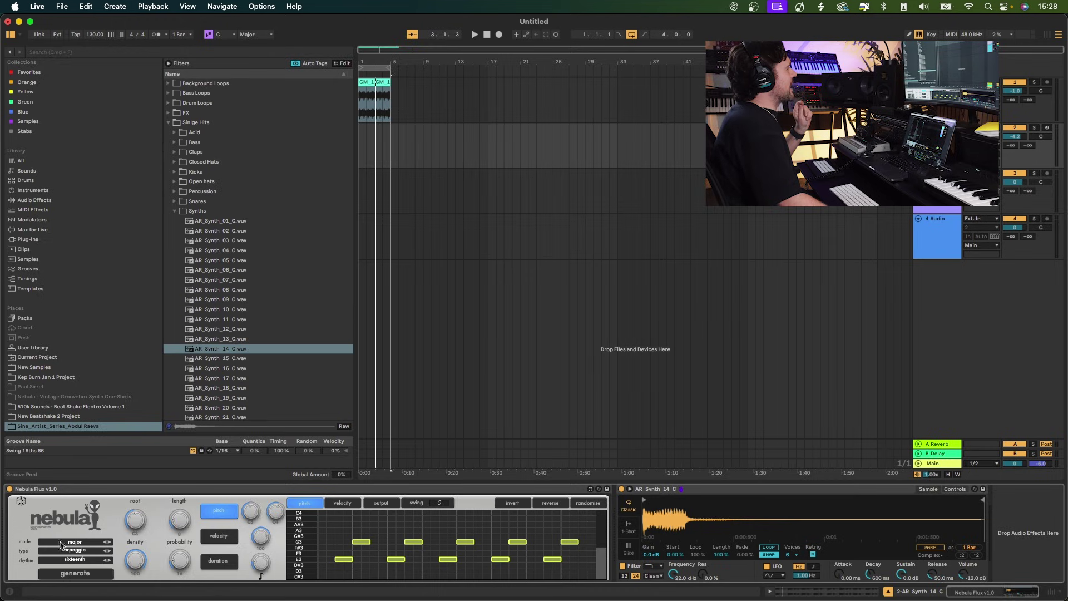
left_click(110, 541)
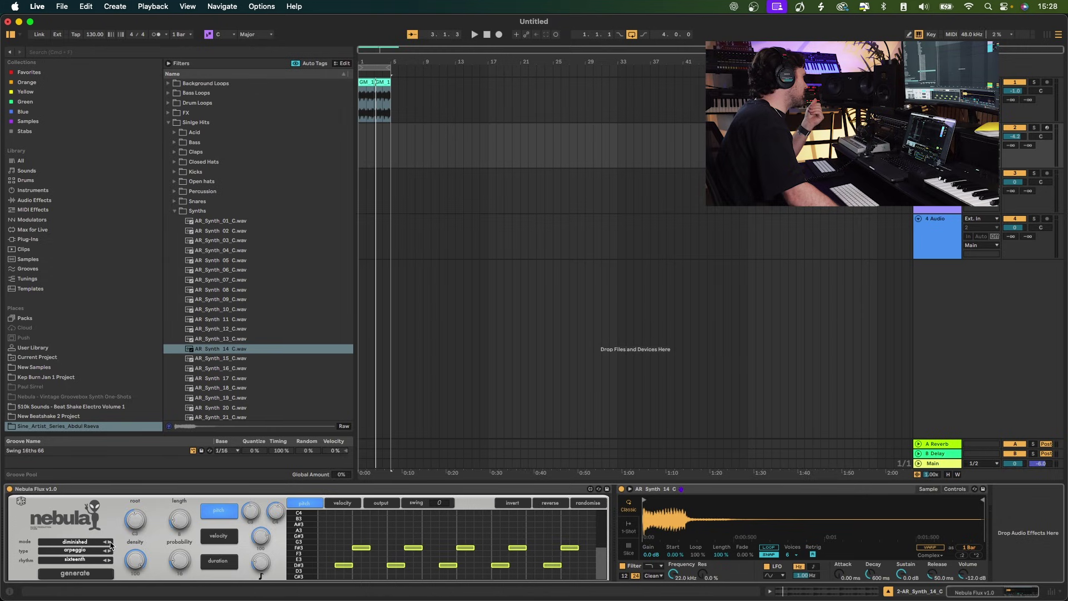
left_click(110, 542)
left_click(105, 542)
left_click(105, 542)
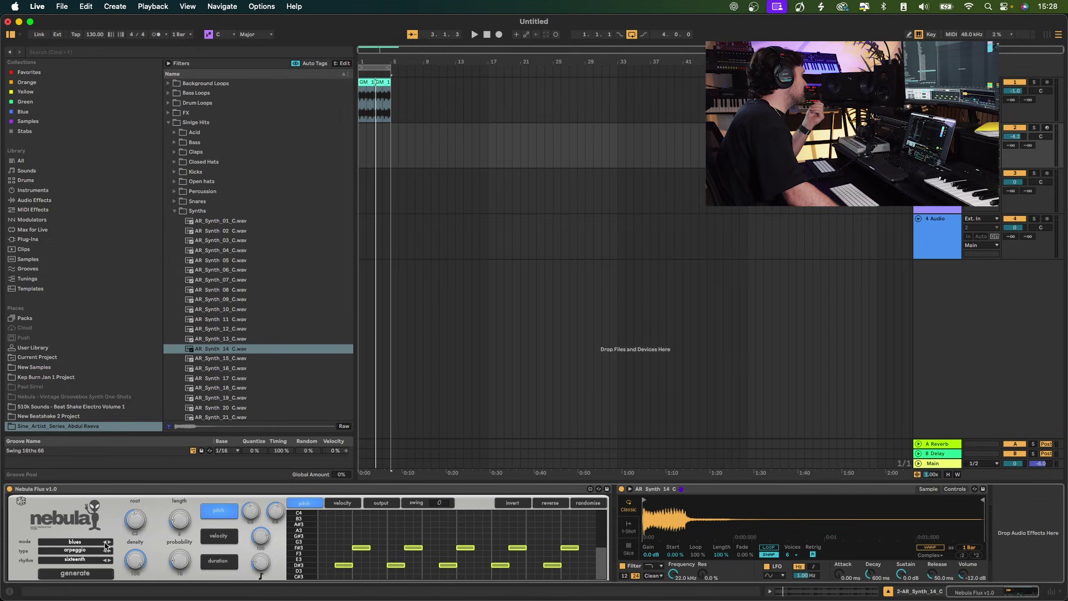
left_click(106, 543)
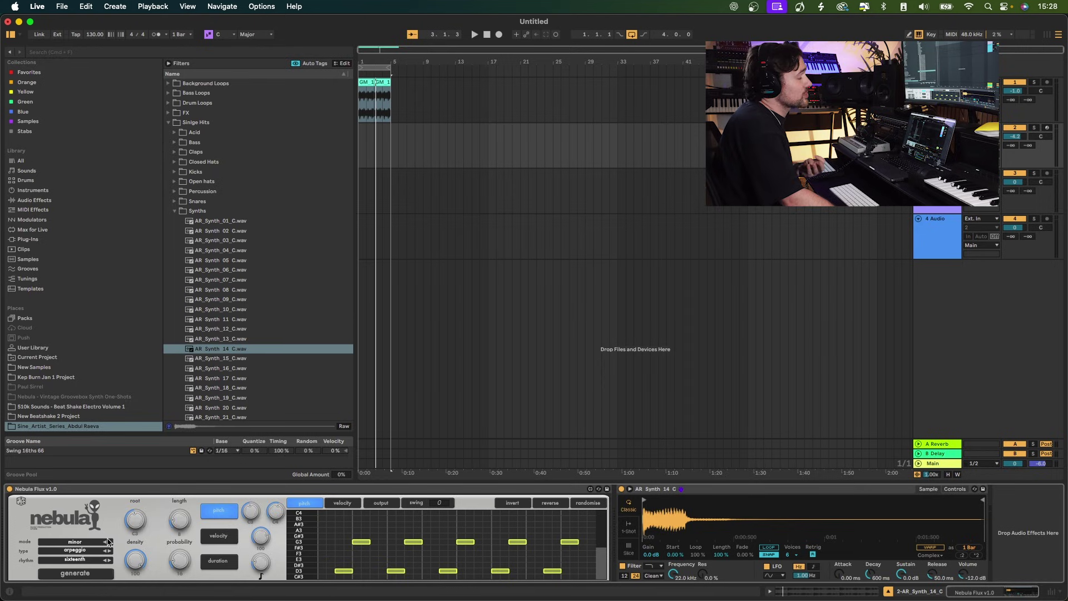
left_click(109, 542)
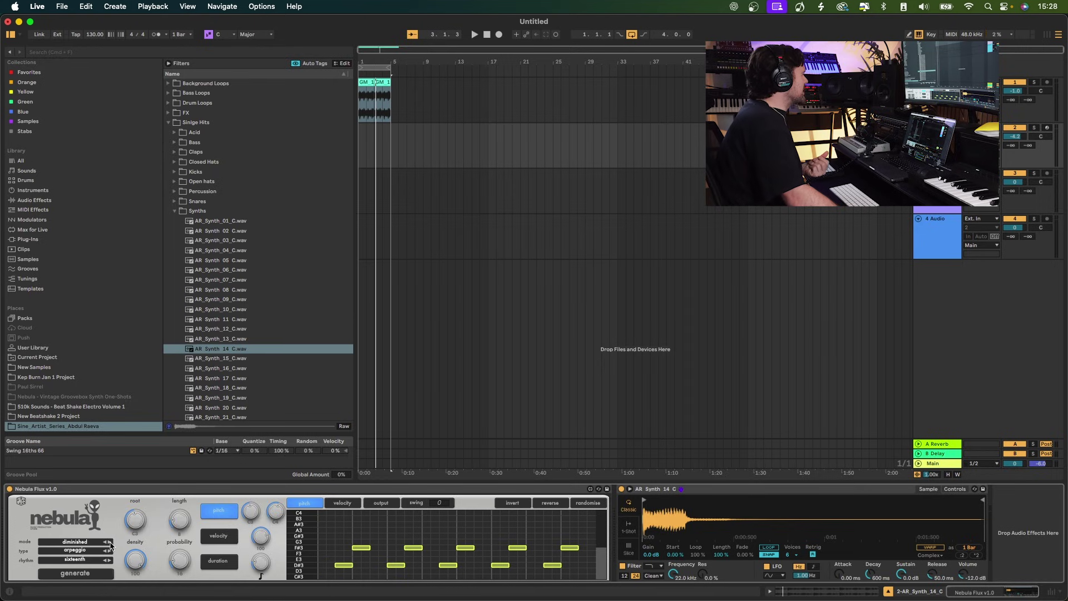
left_click(109, 543)
left_click(109, 542)
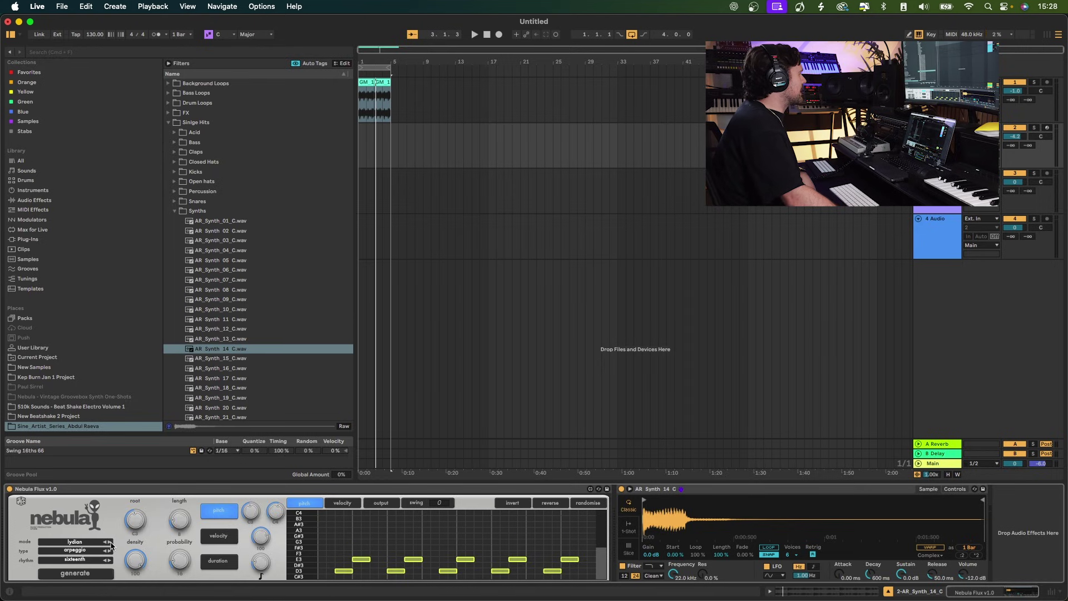
left_click(109, 542)
left_click(110, 542)
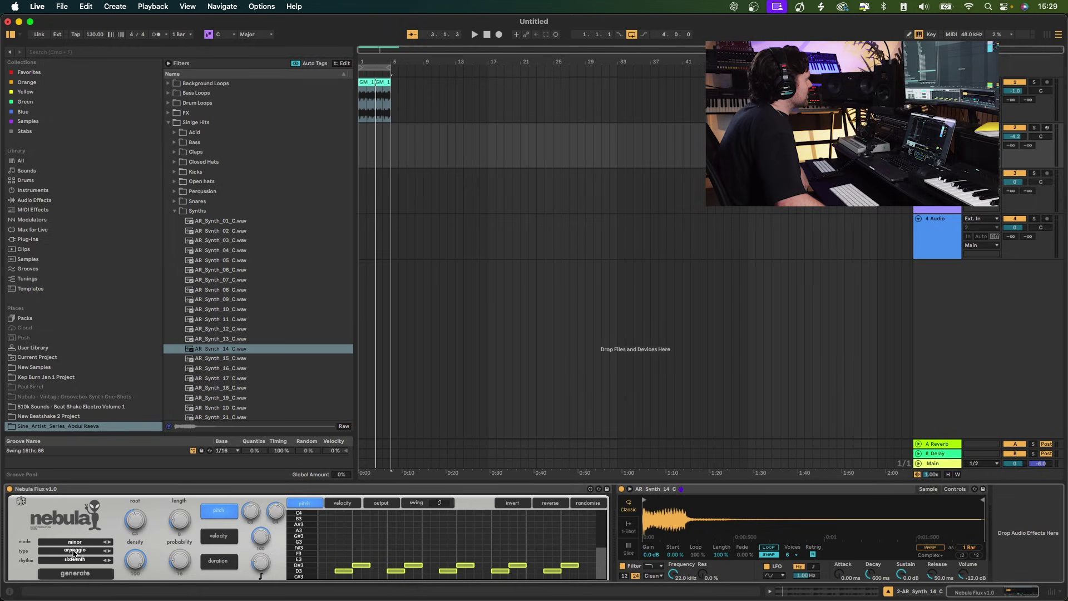
Step: Step through the melody generation types in Nebula Flux and settle on tension_release
mouse_move(81, 553)
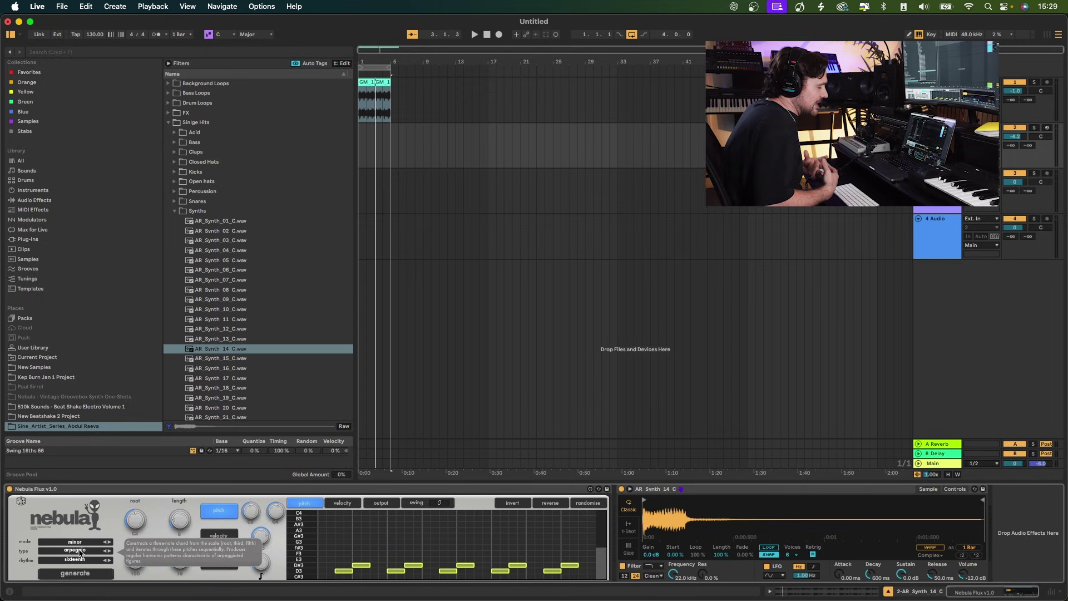
left_click(109, 550)
left_click(111, 552)
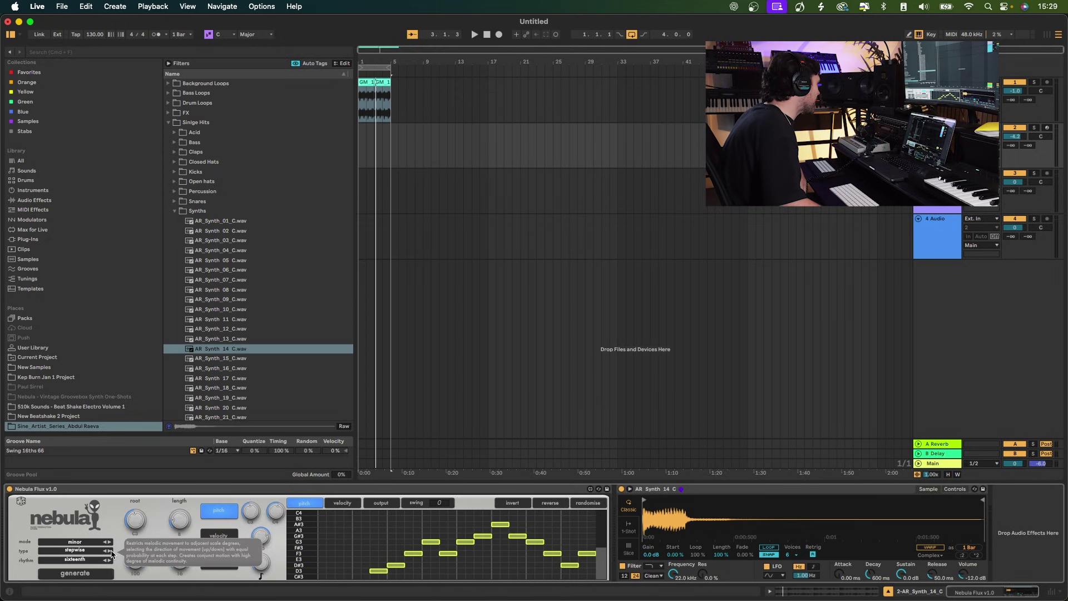
left_click(111, 551)
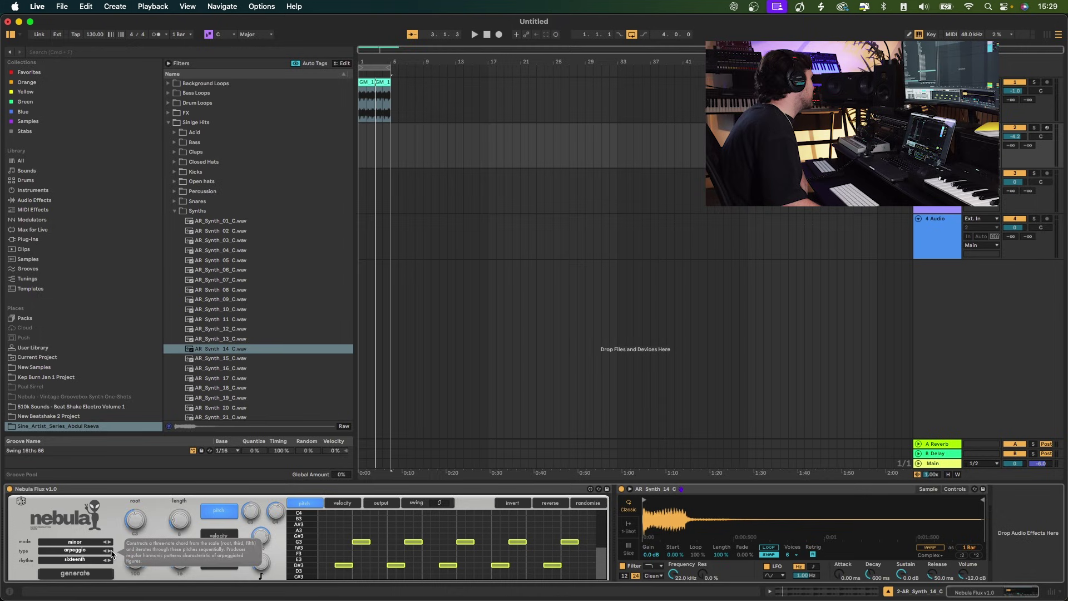
left_click(111, 551)
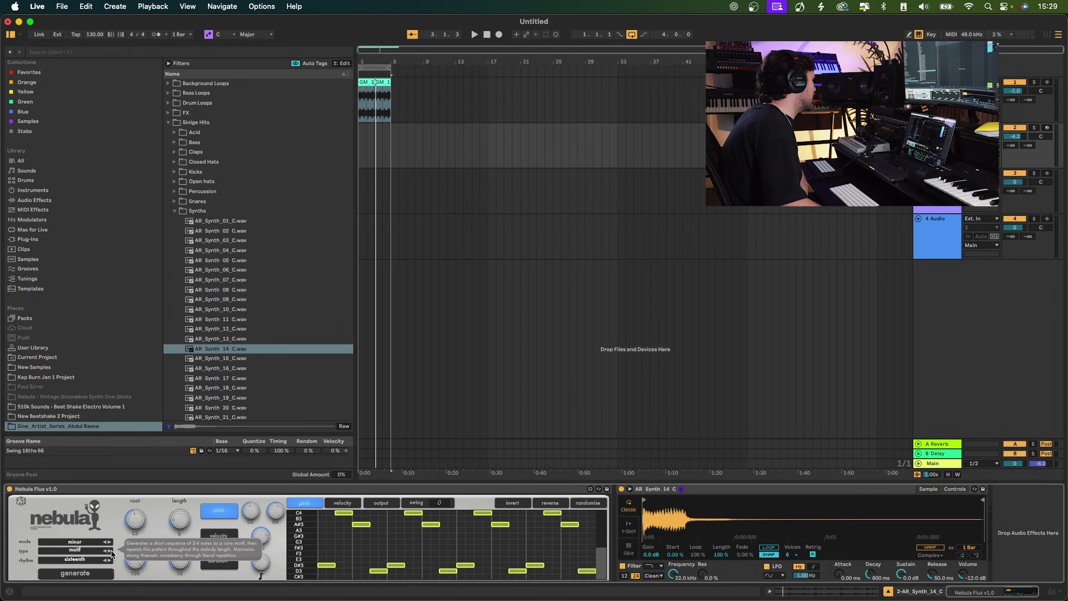
left_click(110, 552)
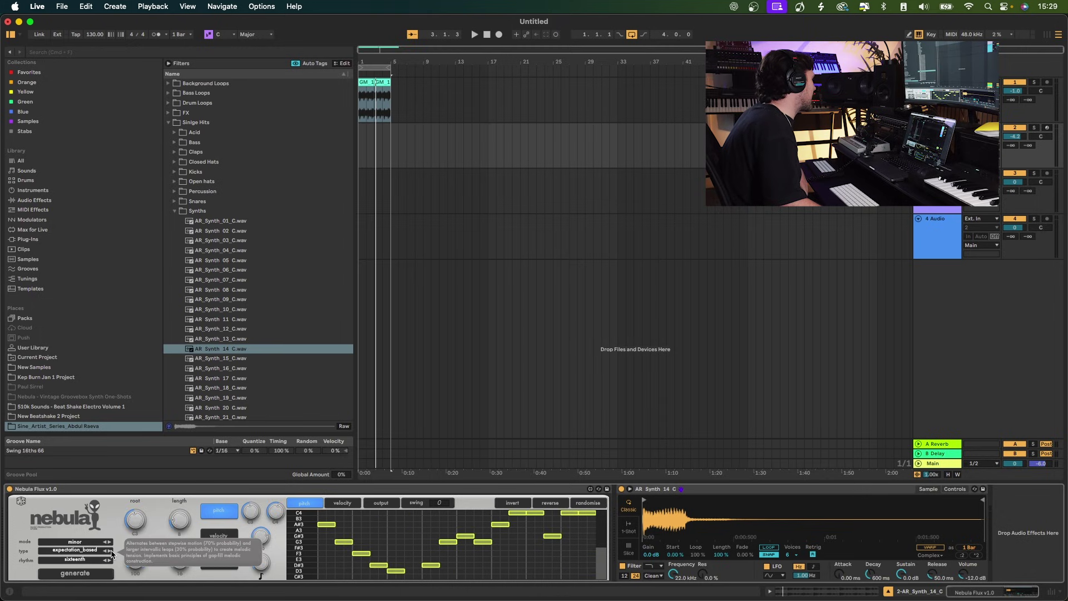
left_click(111, 552)
left_click(110, 552)
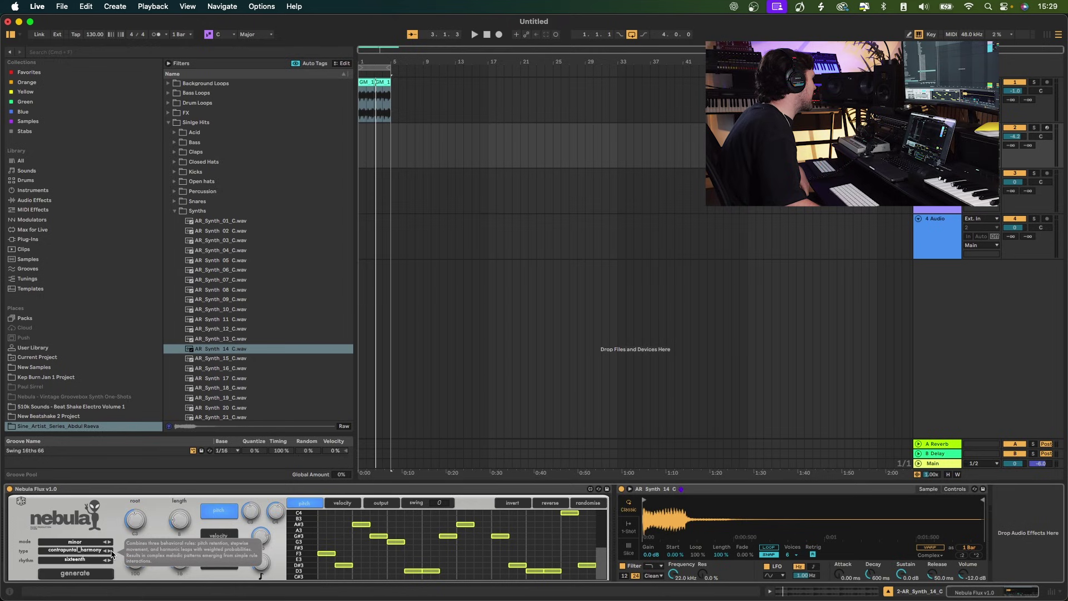
left_click(111, 552)
left_click(110, 552)
left_click(111, 552)
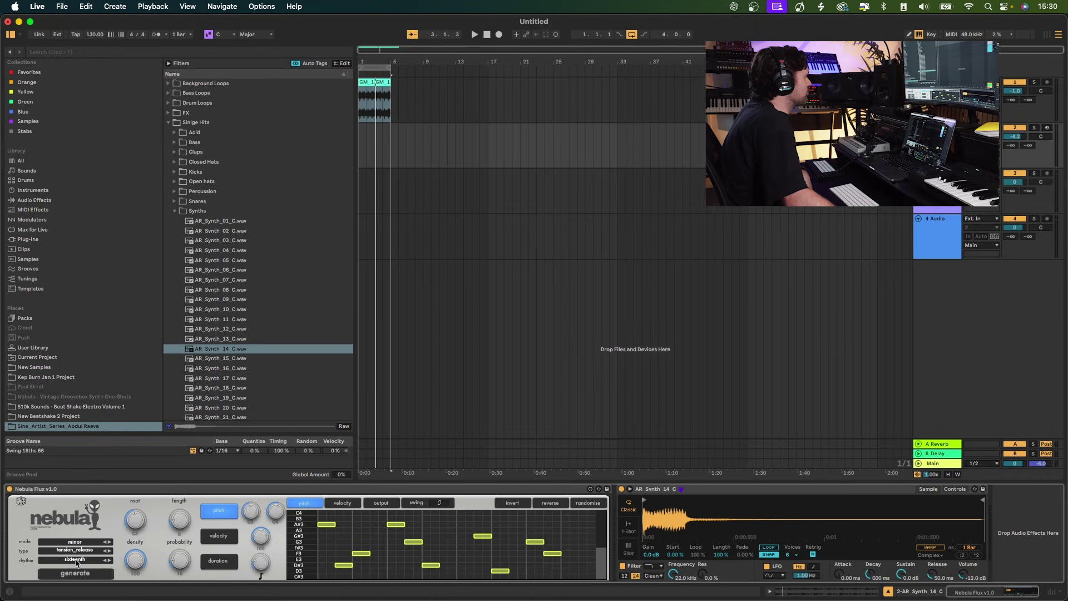
Step: Step through the Nebula Flux rhythm options and settle on dotted_eighth
left_click(111, 564)
left_click(111, 564)
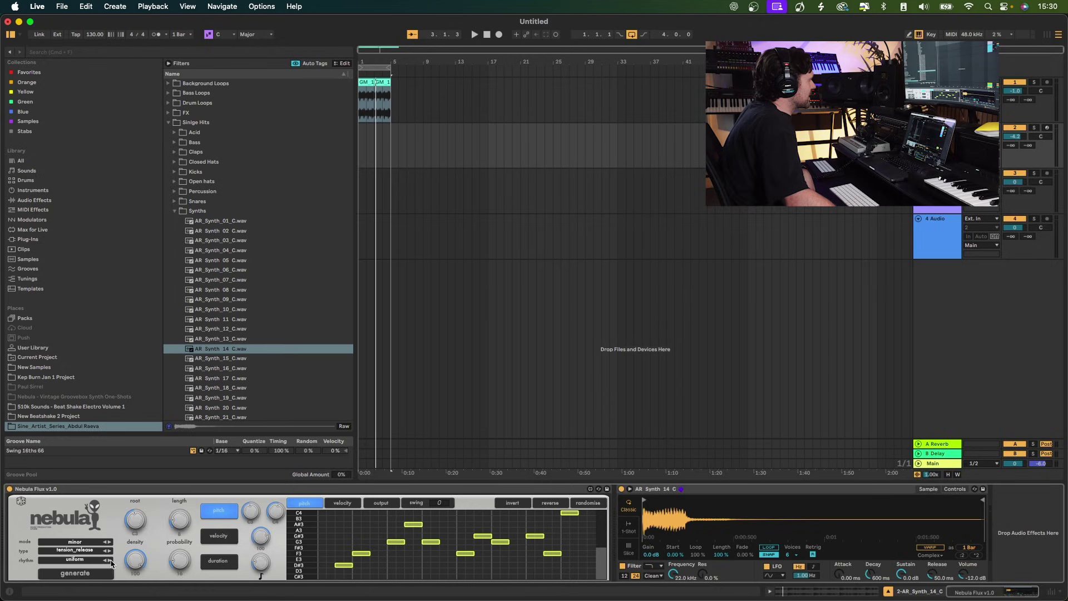
left_click(111, 563)
left_click(110, 560)
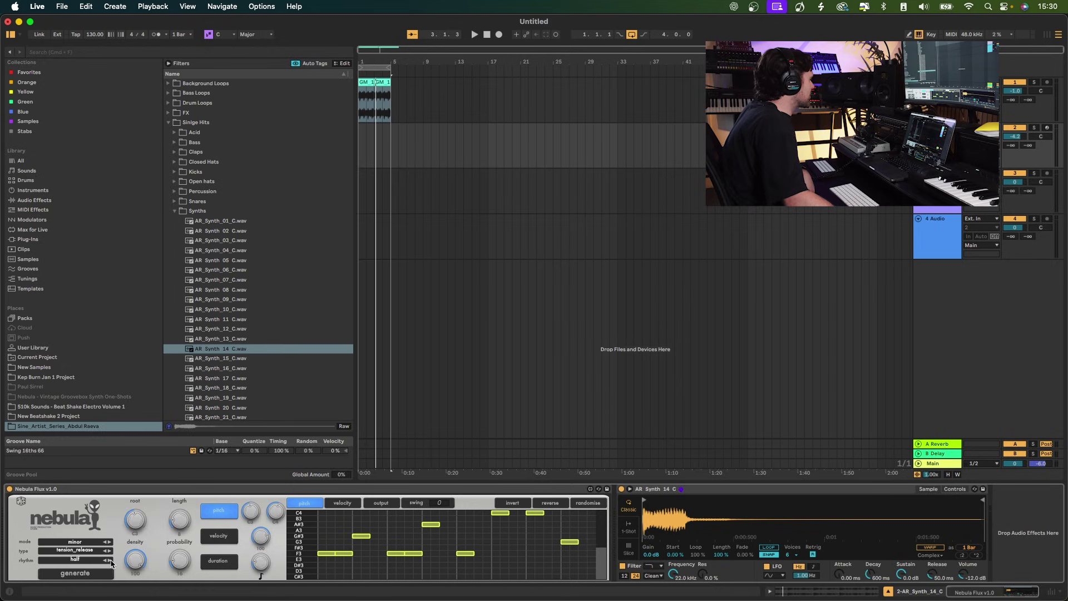
left_click(110, 560)
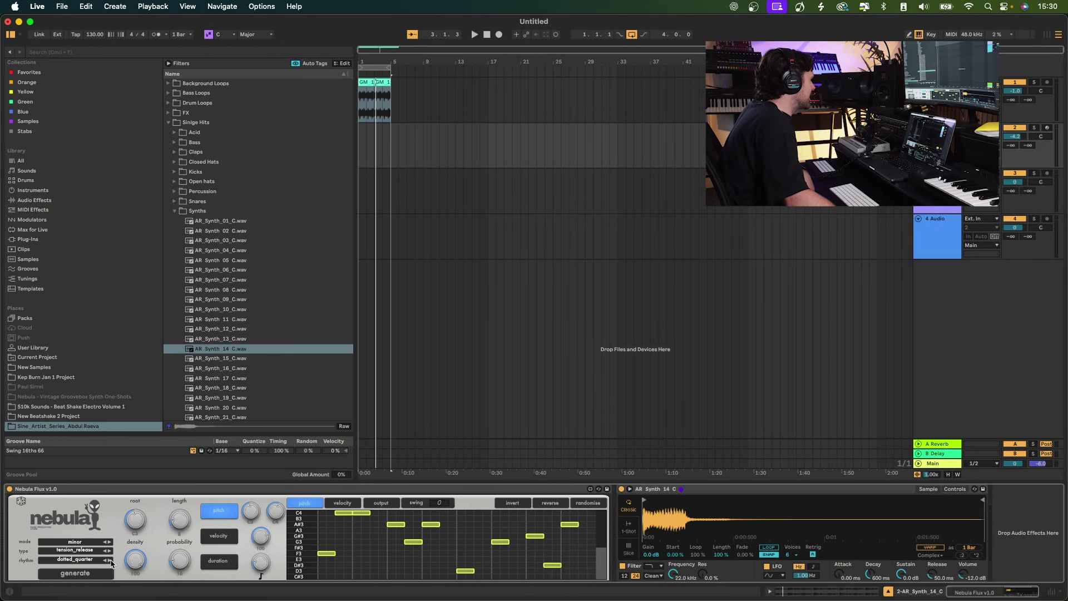
left_click(110, 560)
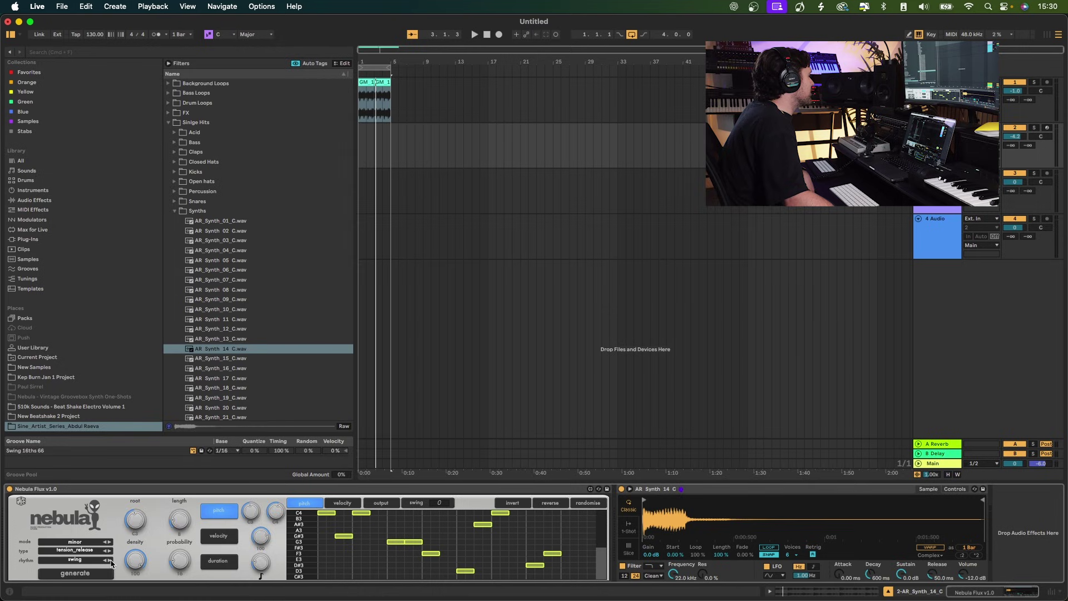
left_click(111, 560)
left_click(111, 560)
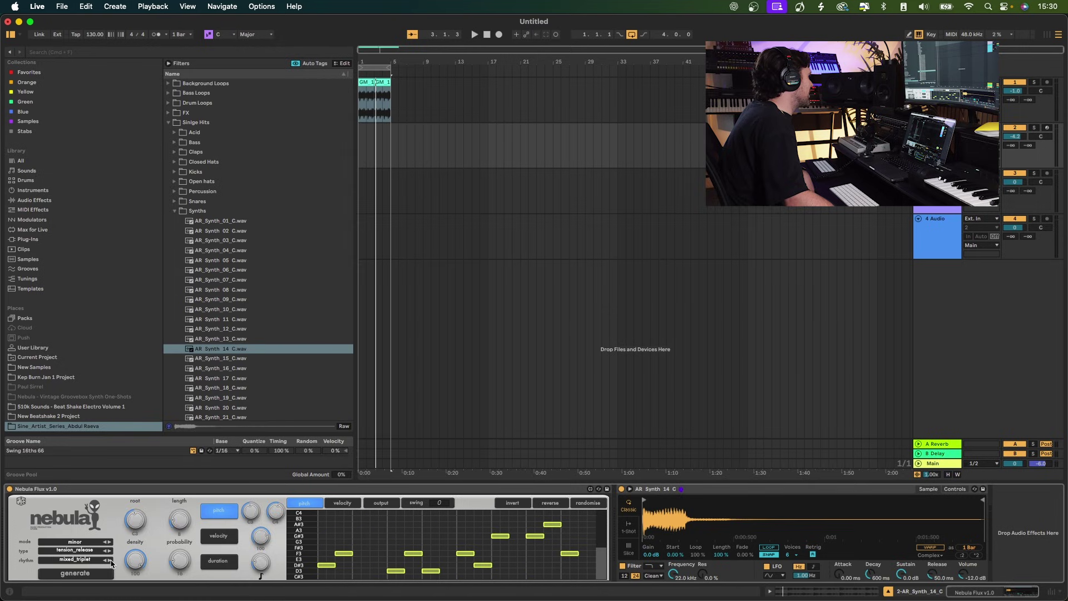
left_click(111, 561)
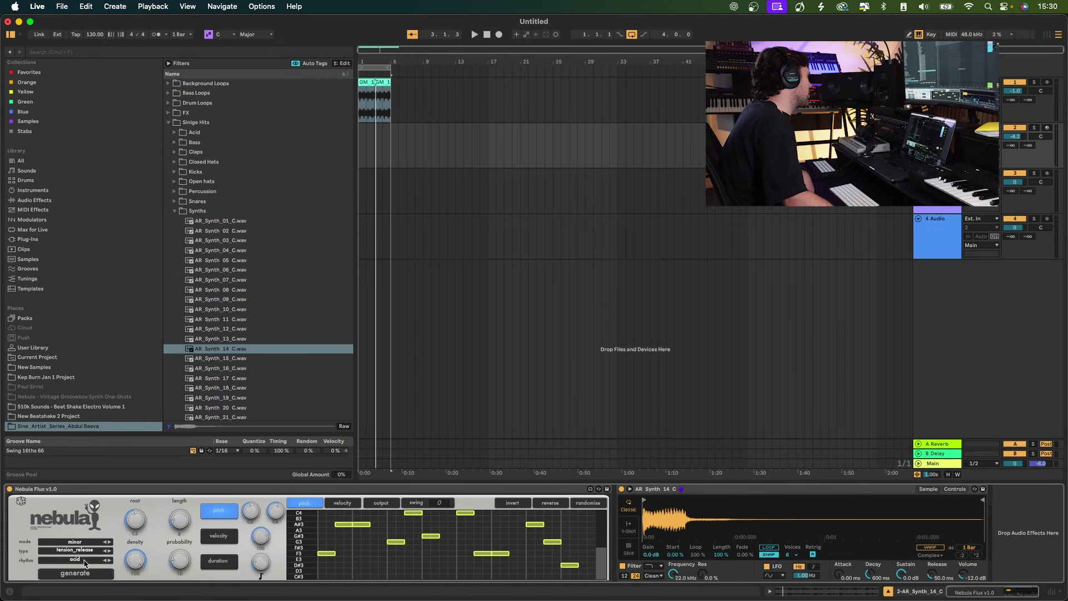
left_click(110, 560)
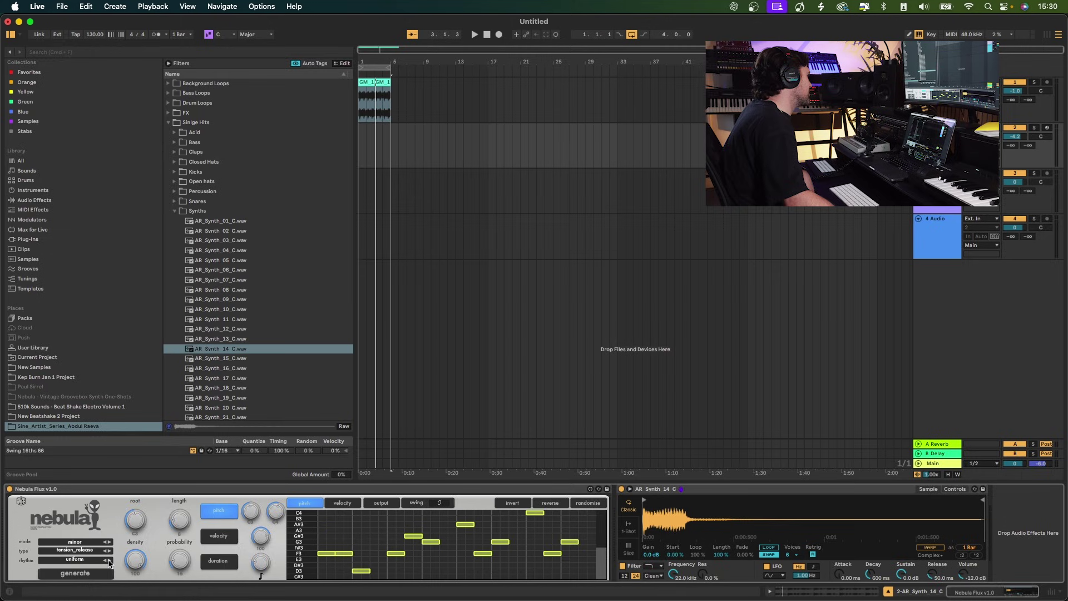
left_click(110, 560)
left_click(109, 561)
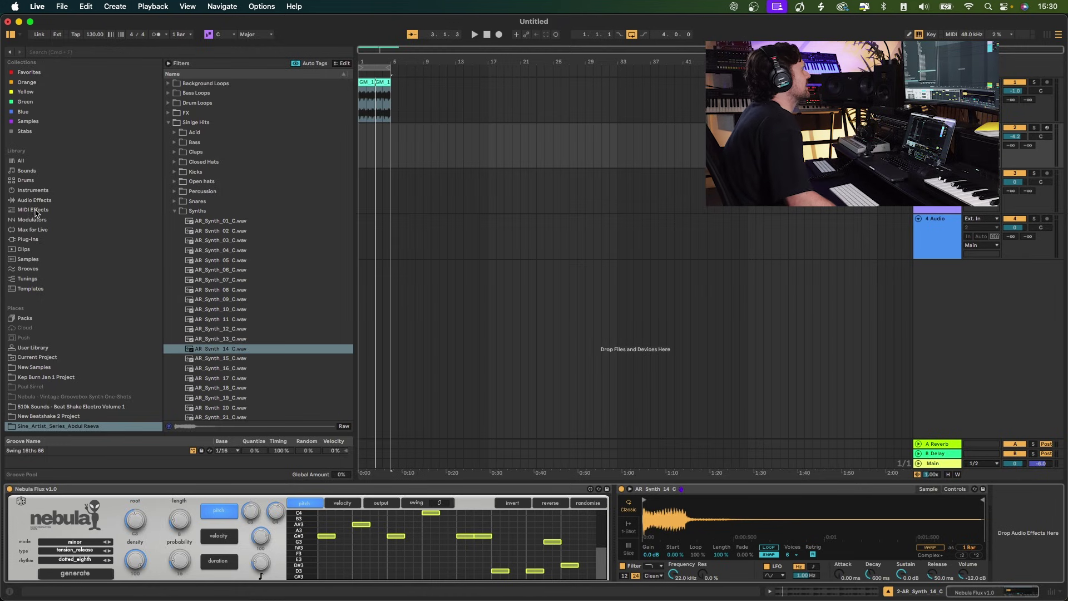
Step: List the MIDI effects in the browser and adjust the root note and lower pitch limit in Nebula Flux
left_click(36, 210)
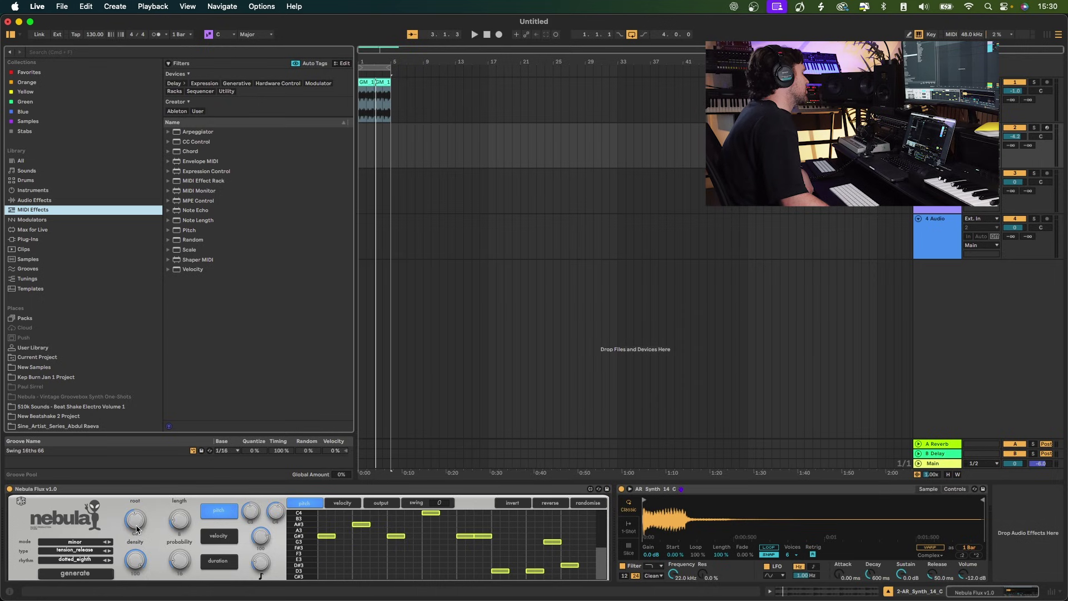
left_click_drag(137, 529, 134, 524)
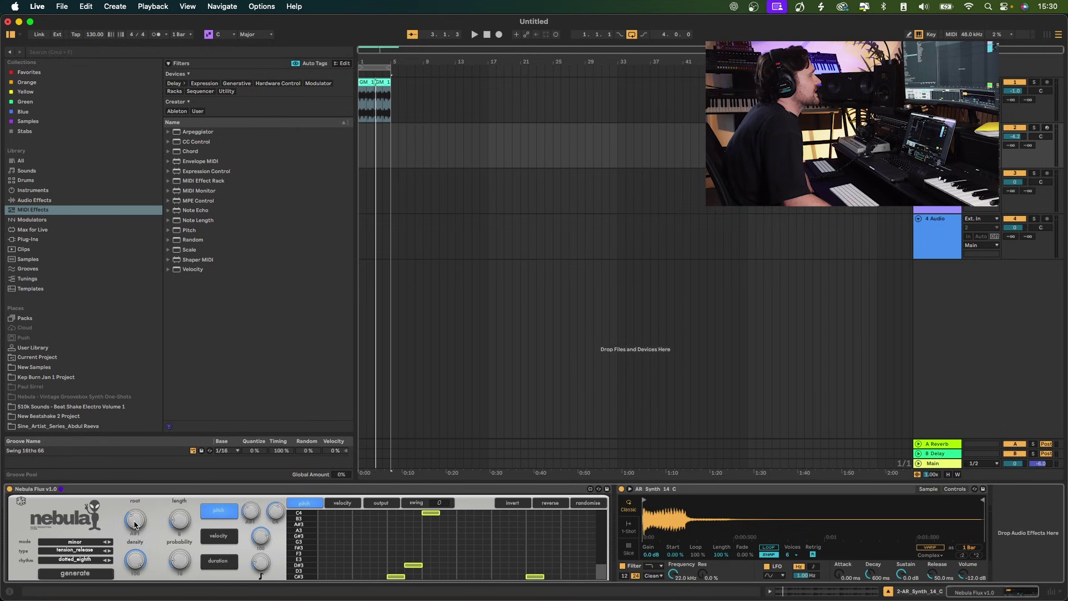
left_click_drag(135, 527, 135, 525)
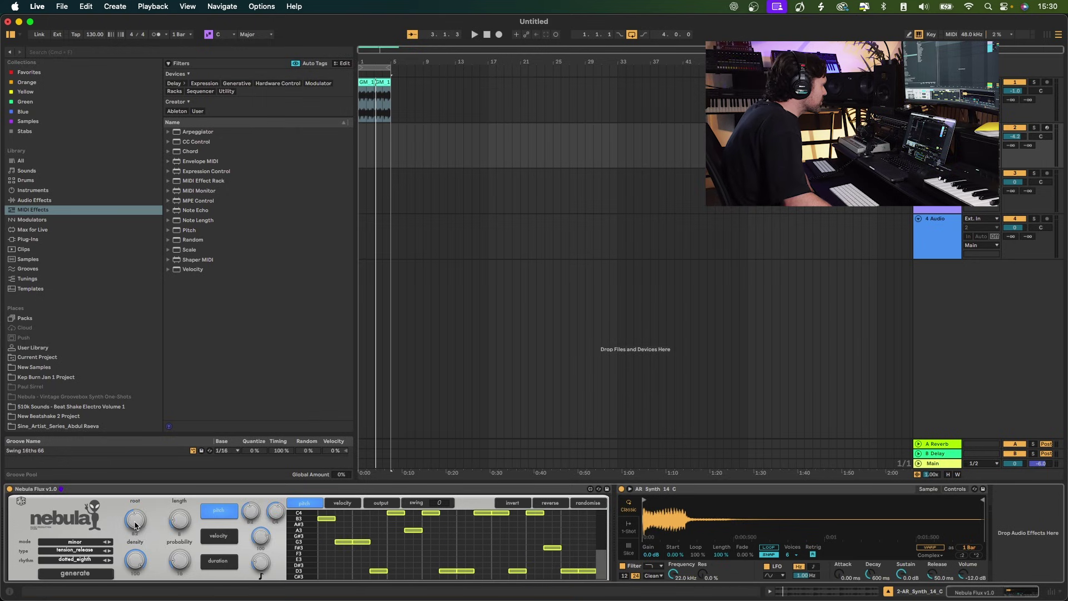
left_click_drag(249, 512, 243, 517)
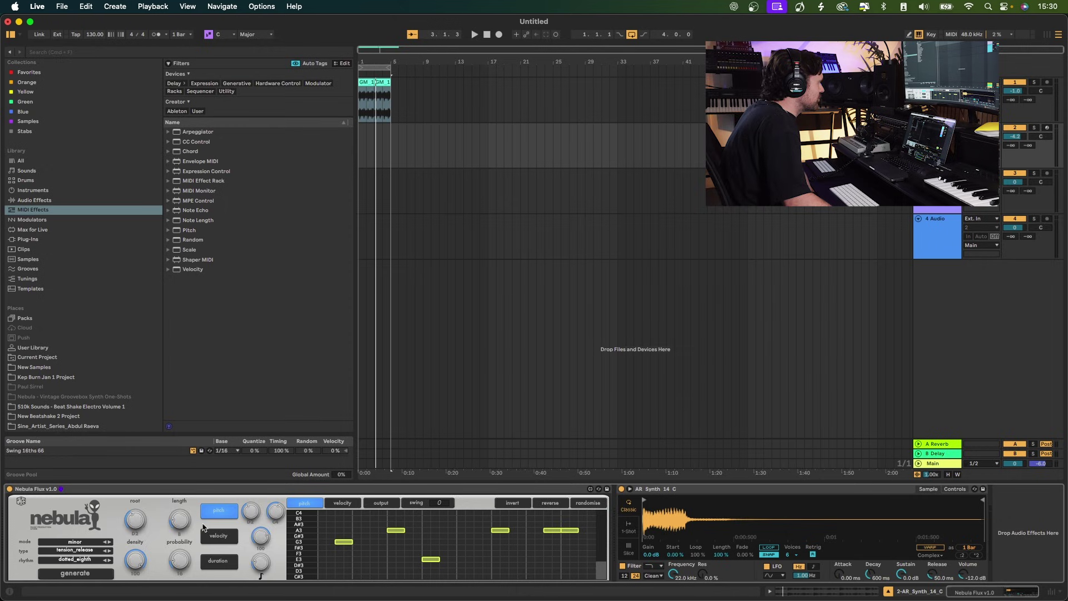
left_click_drag(134, 532, 149, 524)
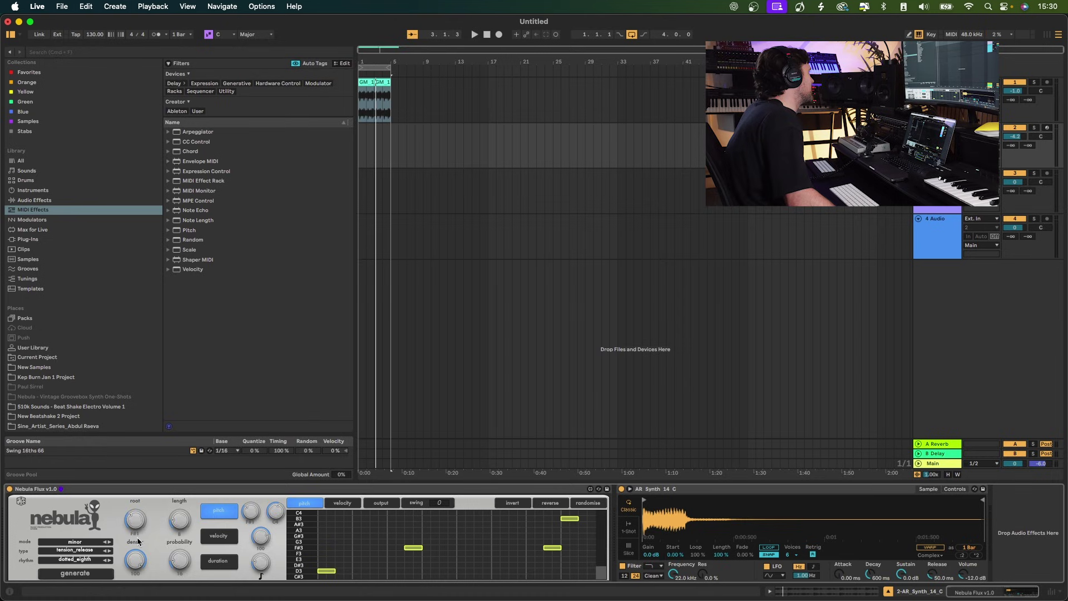
left_click_drag(136, 526, 139, 521)
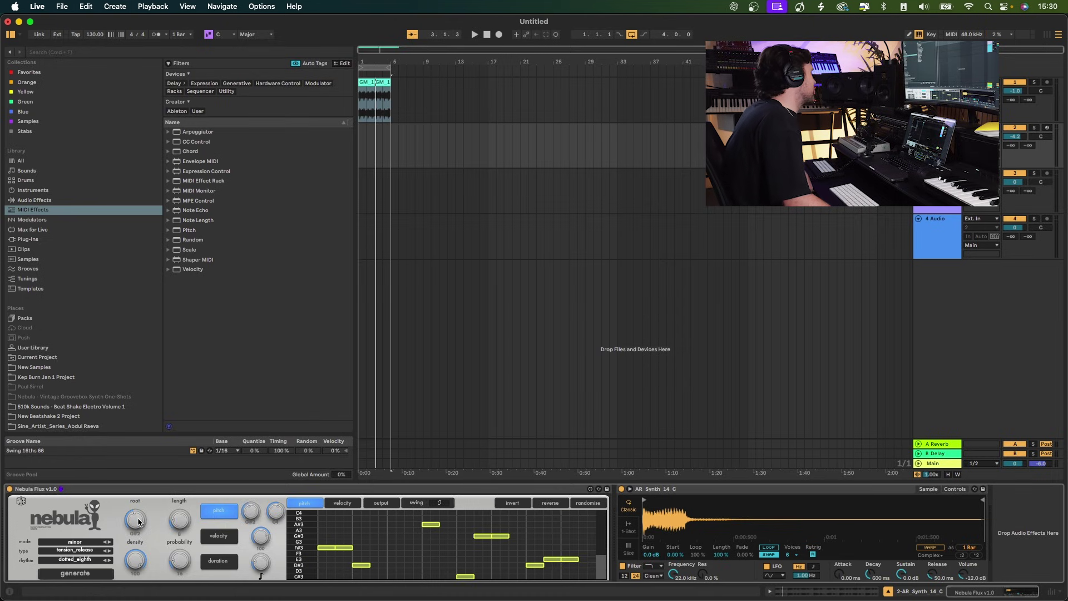
left_click(138, 521)
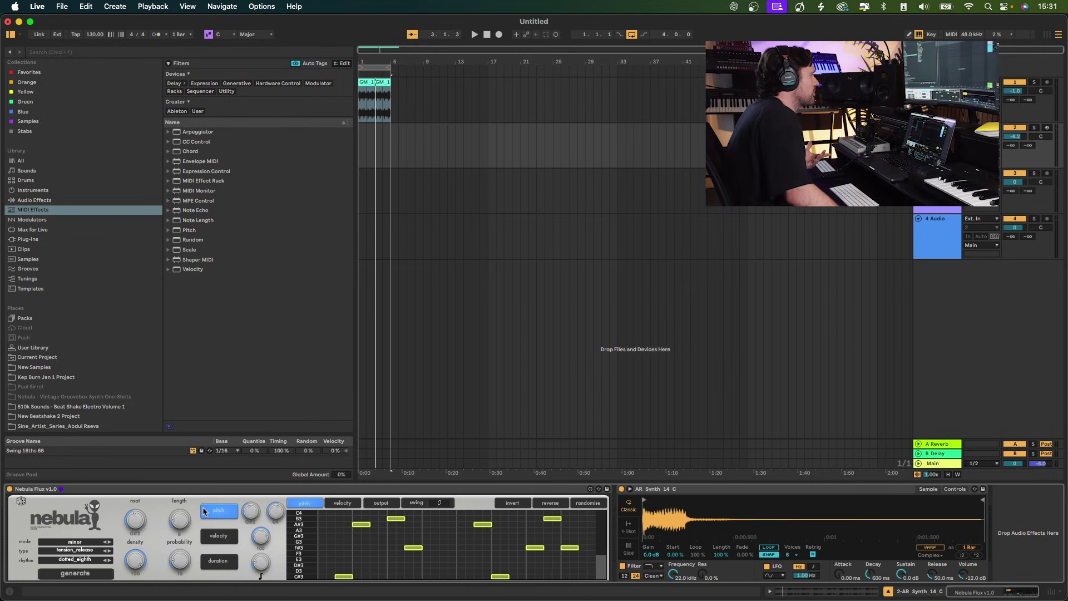
left_click_drag(144, 523, 138, 519)
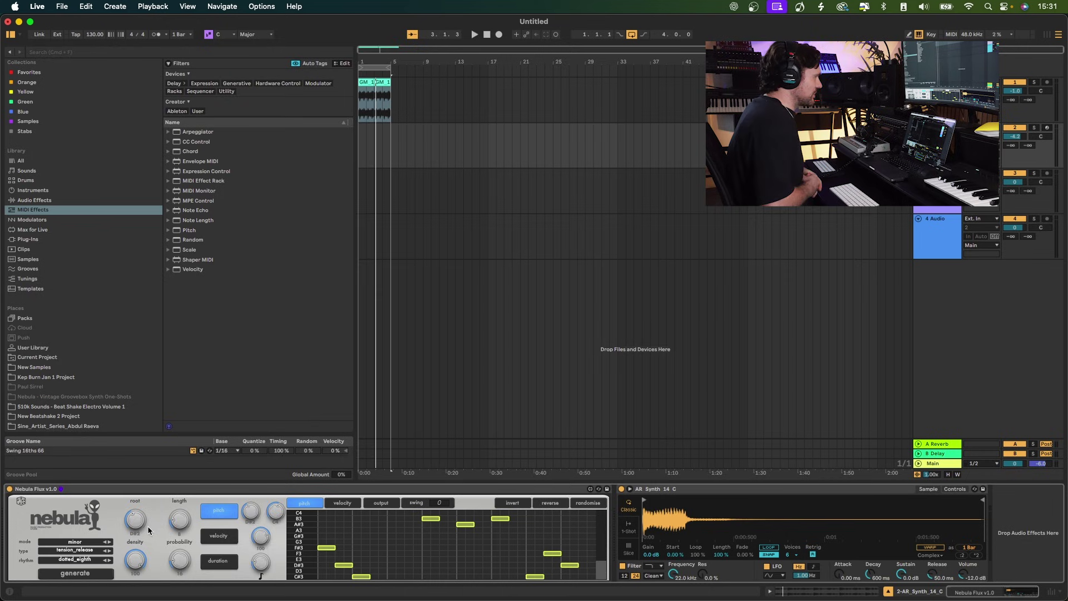
Step: Toggle the pitch parameter off and back on, and adjust the upper pitch limit of the Nebula Flux sequence
left_click(220, 511)
left_click(219, 511)
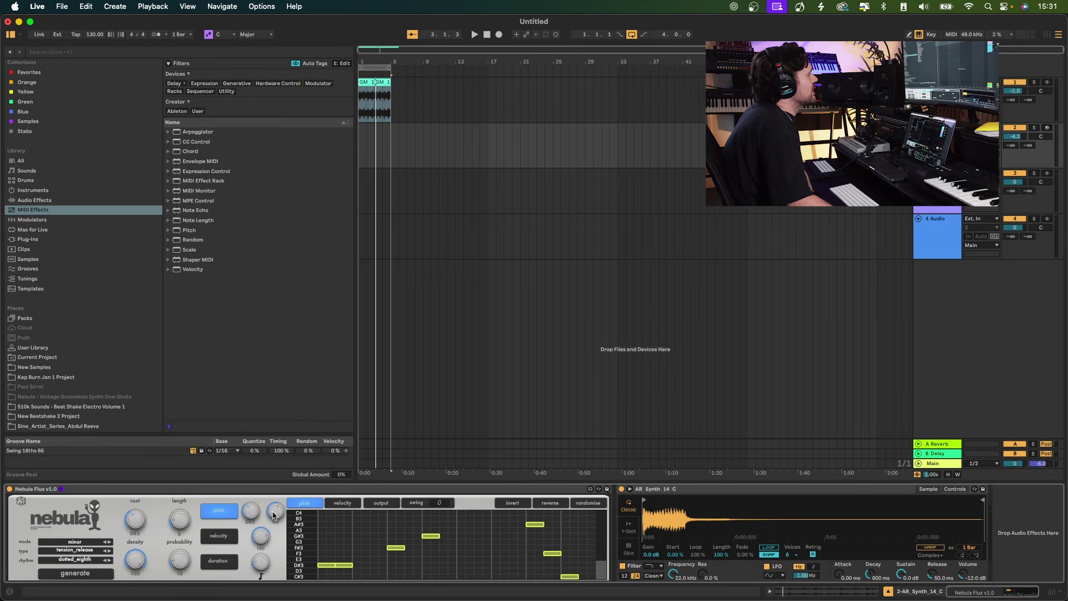
left_click_drag(273, 514, 273, 511)
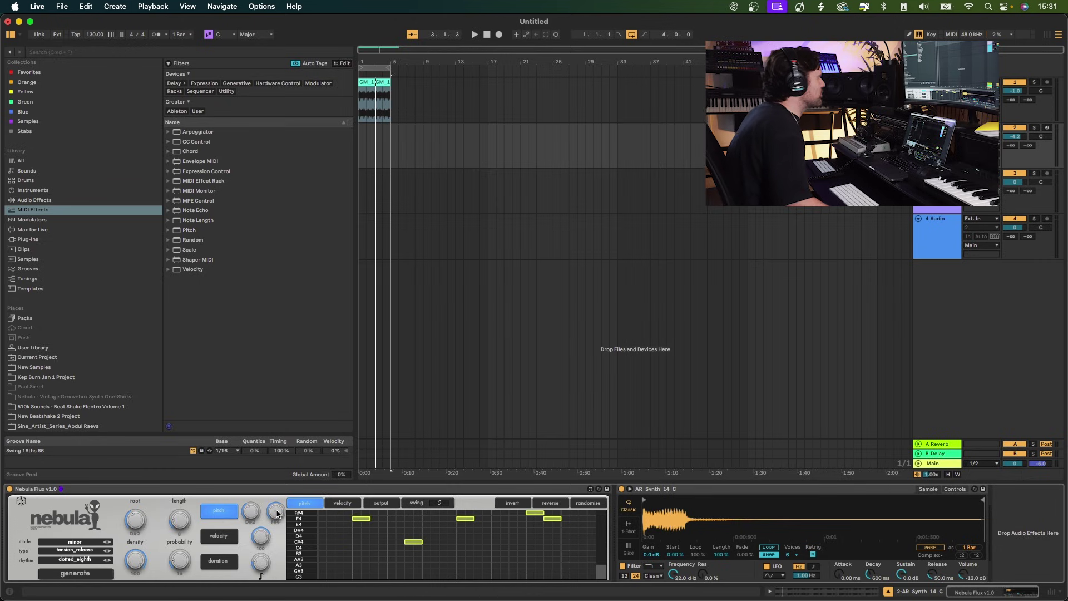
left_click_drag(276, 511, 331, 545)
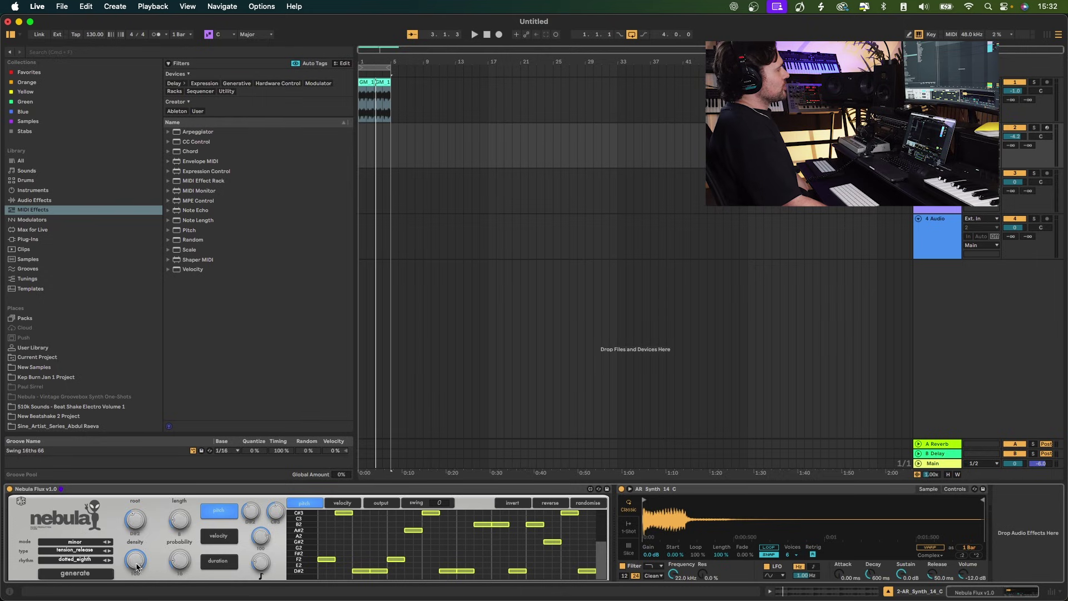
Step: Lower the density in Nebula Flux to thin out the notes of the sequence
left_click_drag(134, 567, 137, 520)
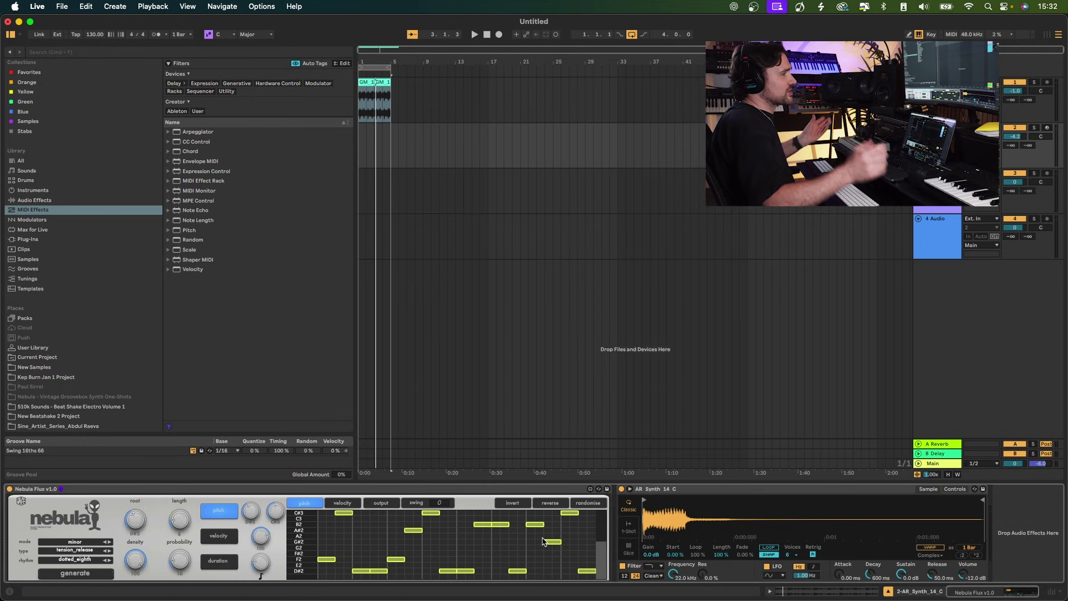
left_click_drag(135, 562, 132, 581)
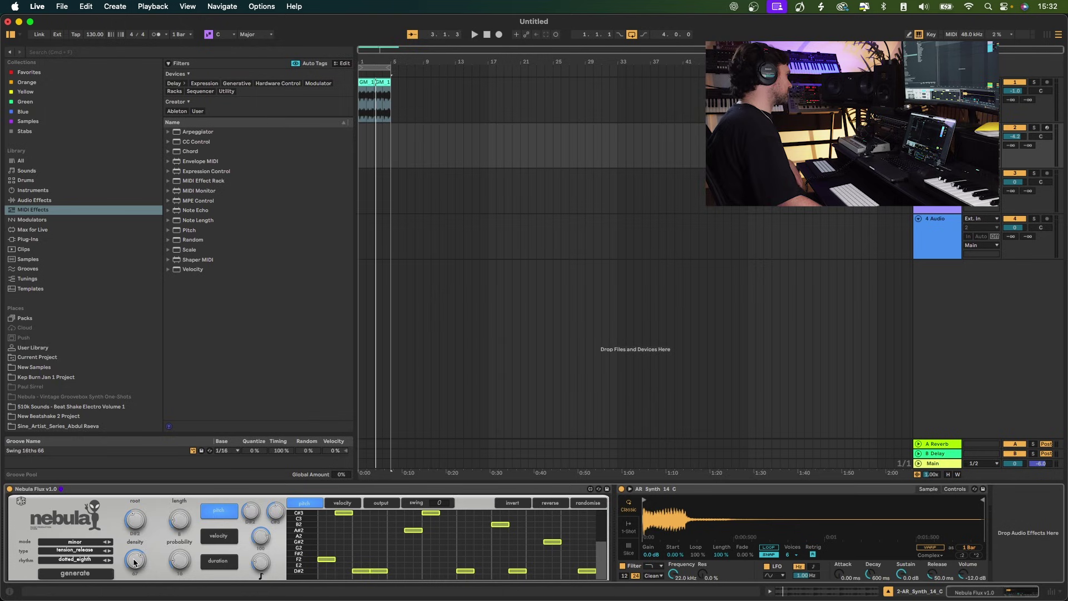
Step: Lower the density of the Nebula Flux sequence further and adjust its length
left_click_drag(134, 563, 134, 568)
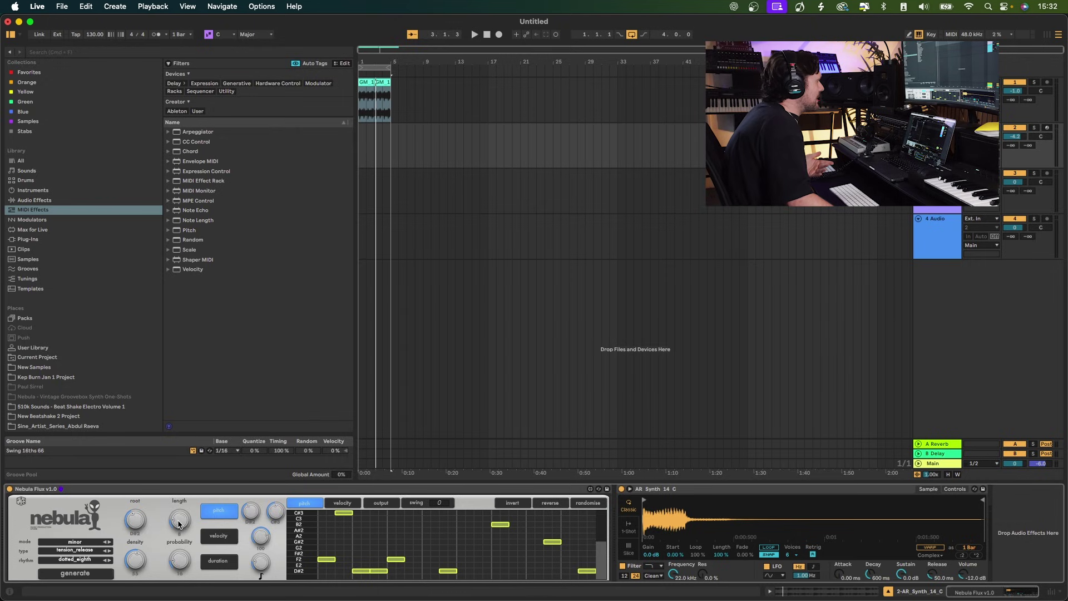
left_click_drag(179, 525, 187, 532)
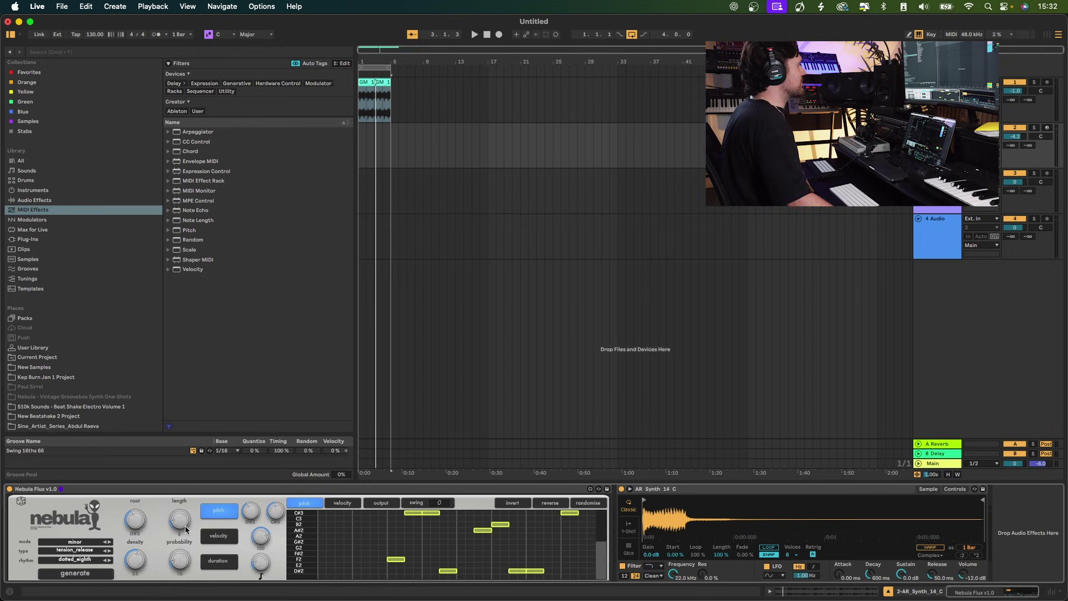
Step: Turn on velocity randomisation in Nebula Flux, adjust its limits, and switch it back off
left_click(222, 539)
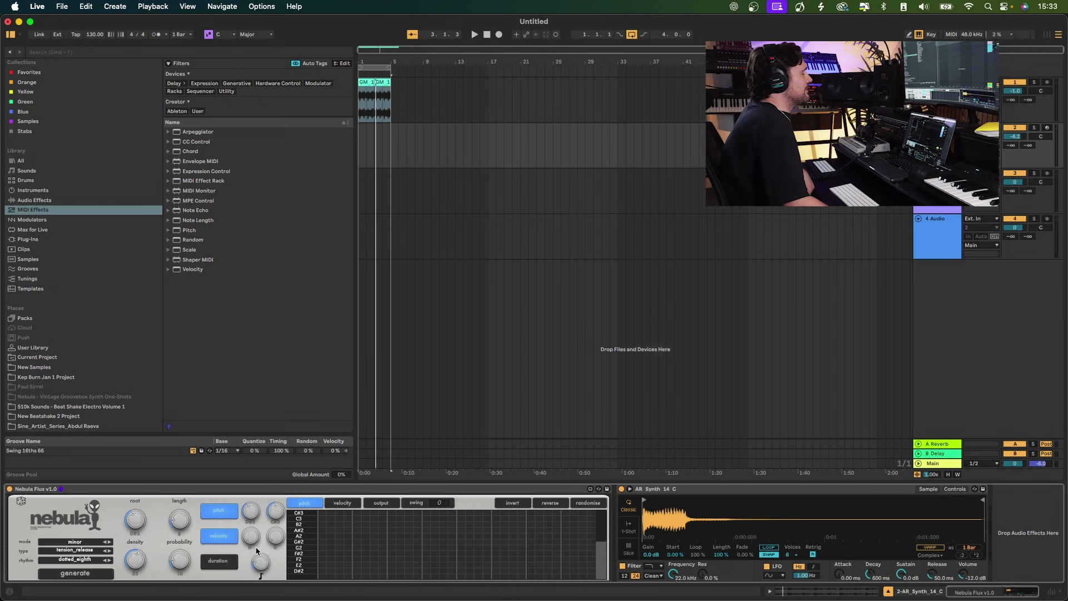
left_click_drag(276, 538, 278, 523)
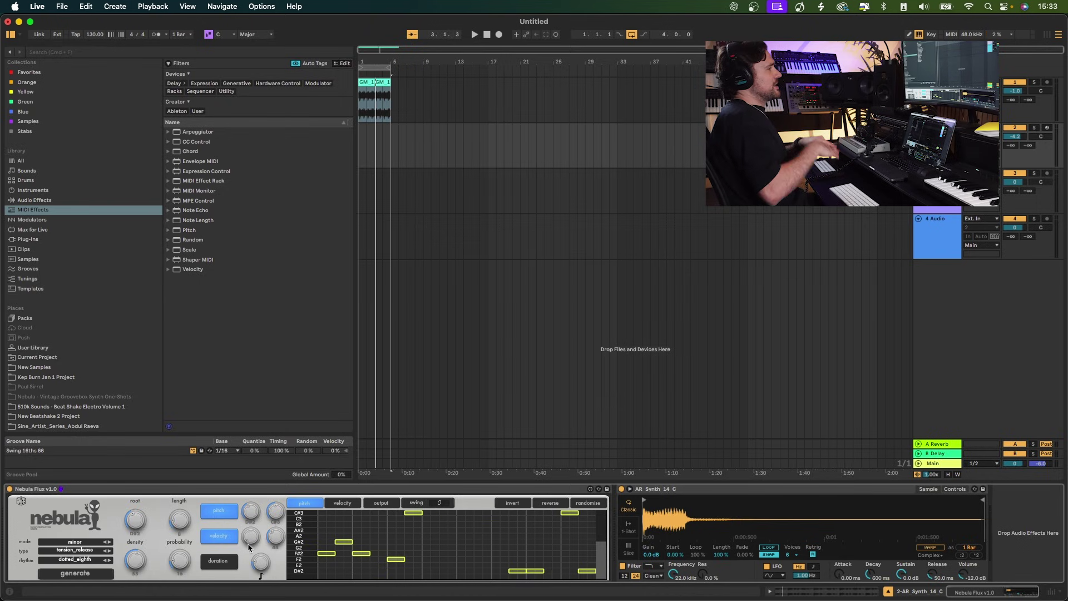
left_click_drag(276, 536, 253, 512)
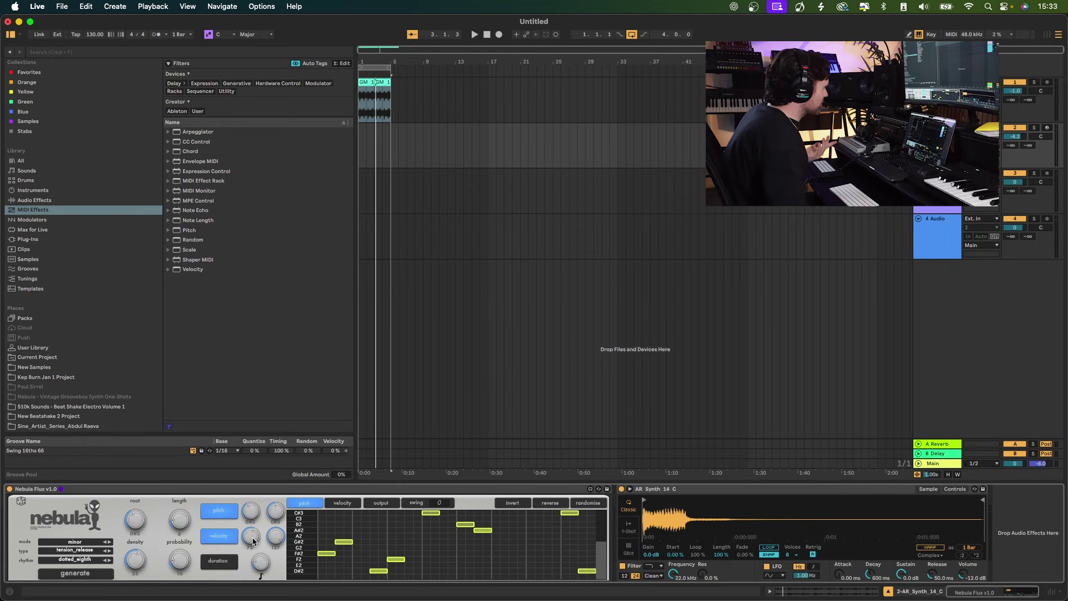
left_click(236, 541)
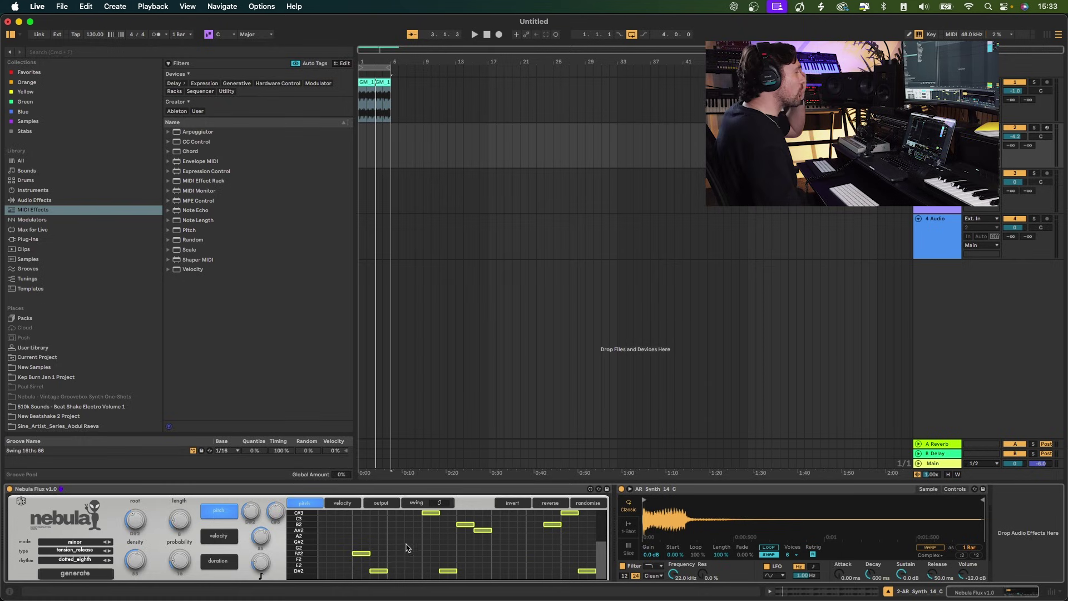
scroll(264, 537, "up", 3)
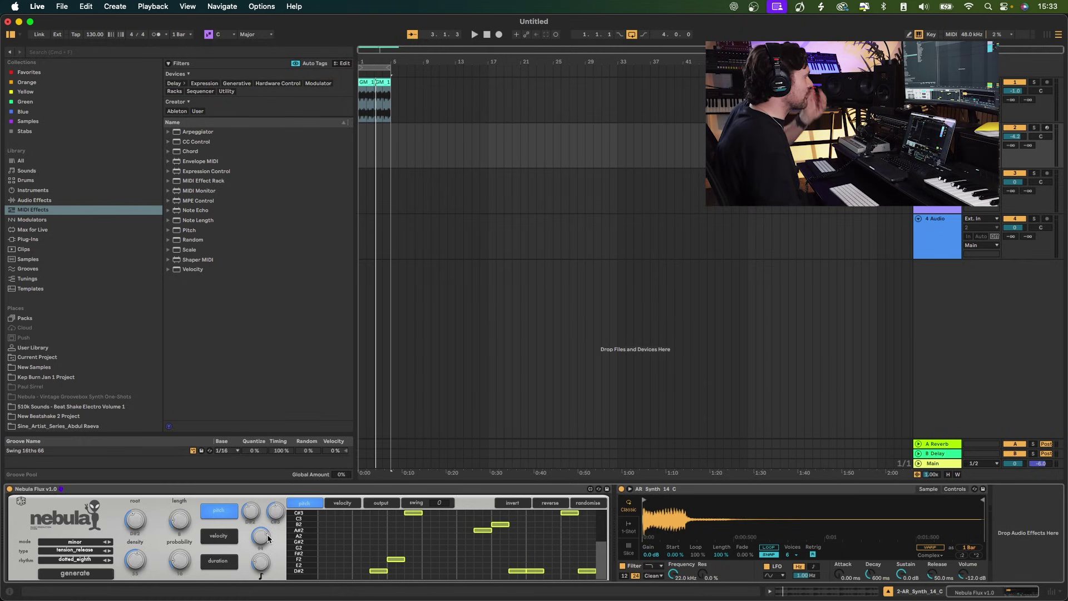
scroll(267, 536, "up", 3)
scroll(268, 537, "up", 1)
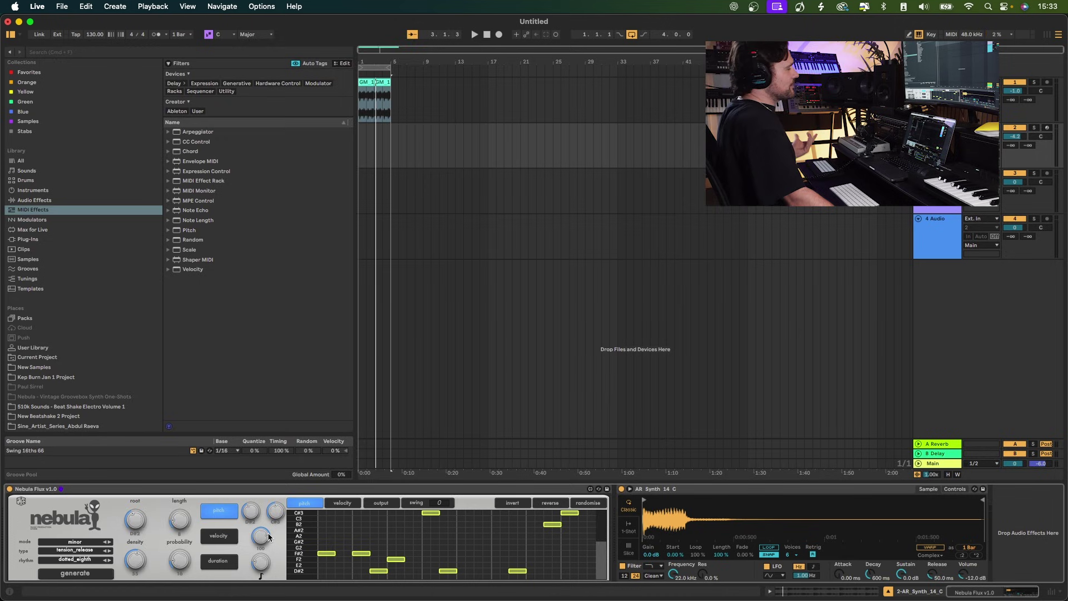
Step: Check the velocity display, return to the pitch display and move the second F#2 note up to B2
left_click(342, 503)
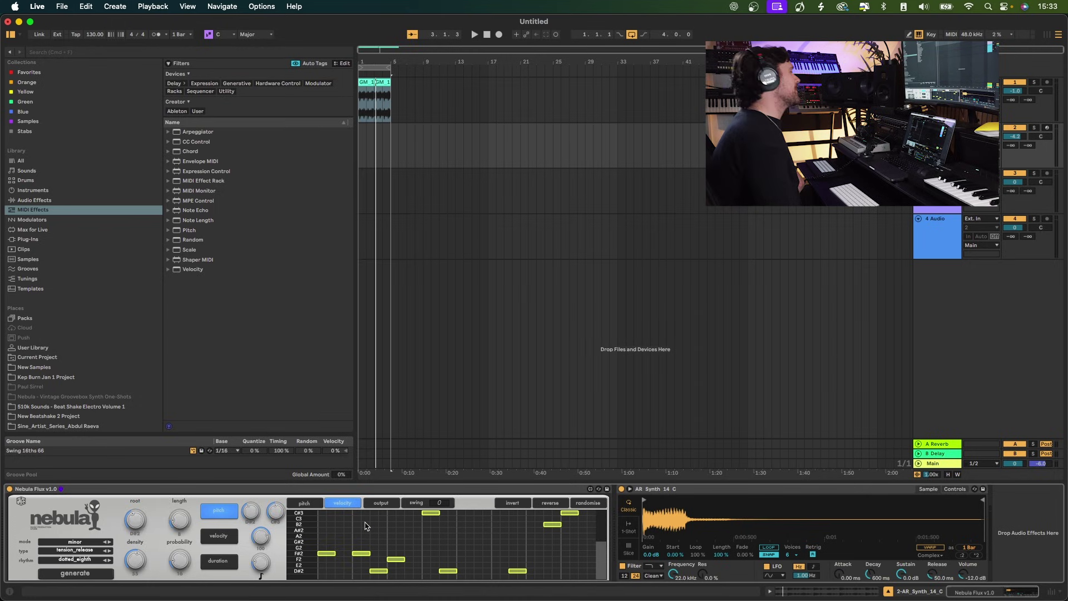
left_click(307, 503)
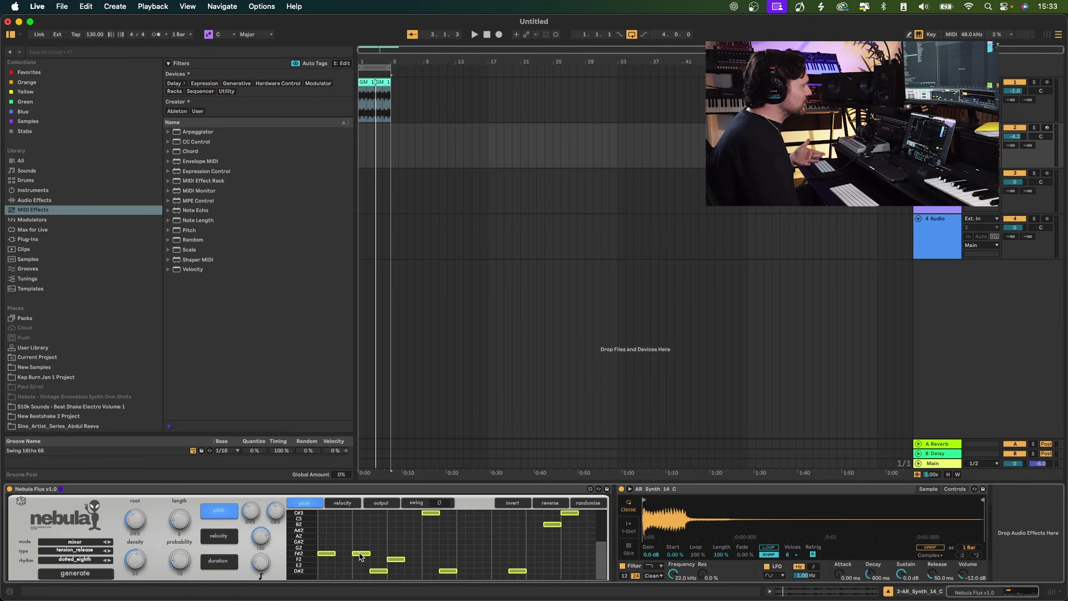
left_click_drag(360, 553, 359, 528)
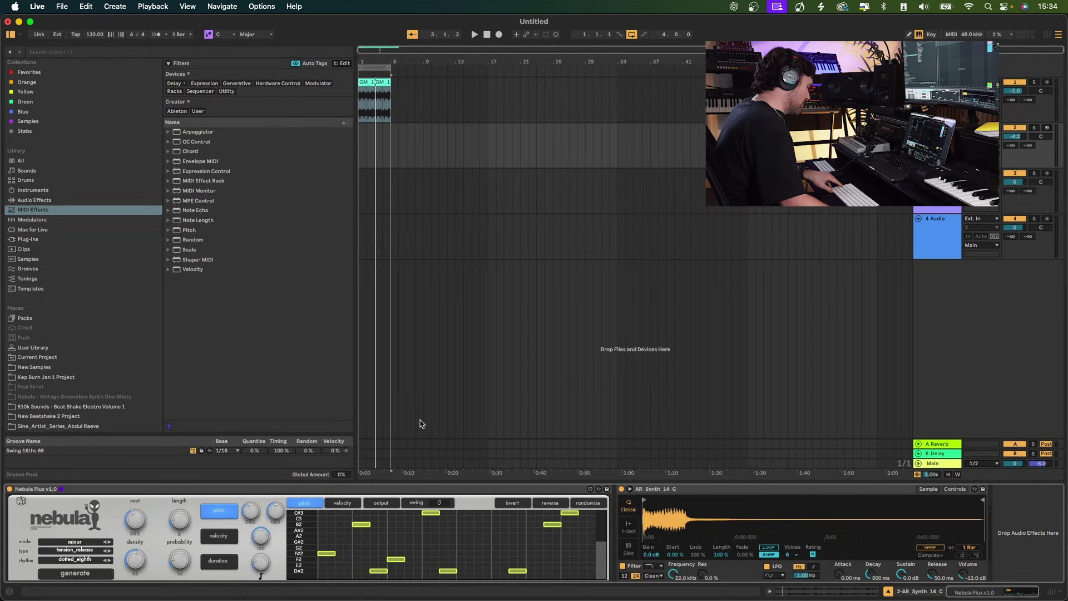
Step: Open the generated clip on the AR_Synth_14_C track in Session View and examine its notes
key("Tab")
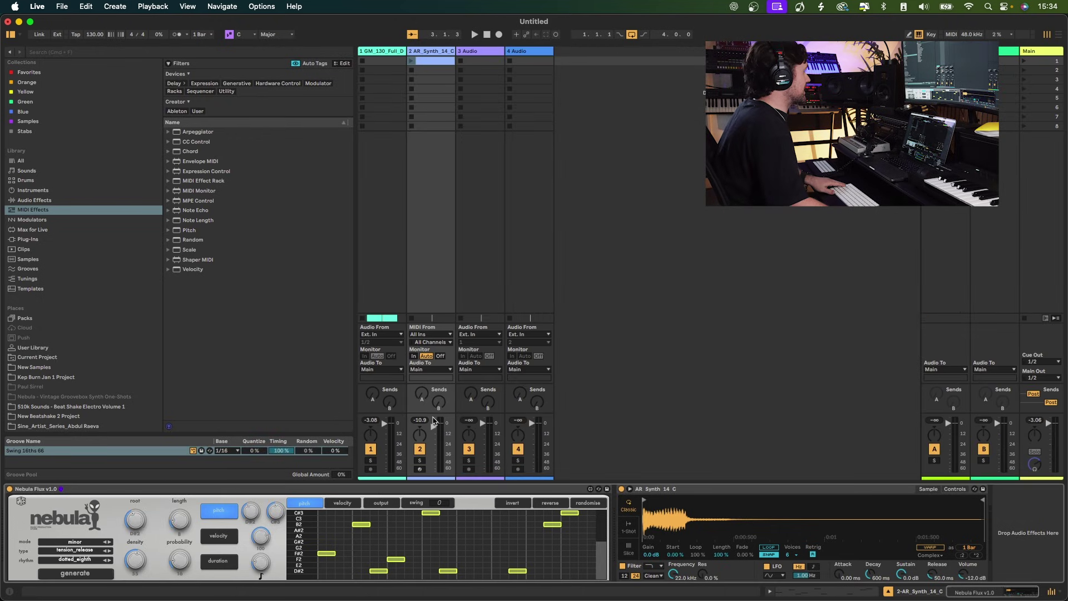
key("Tab")
key("Tab")
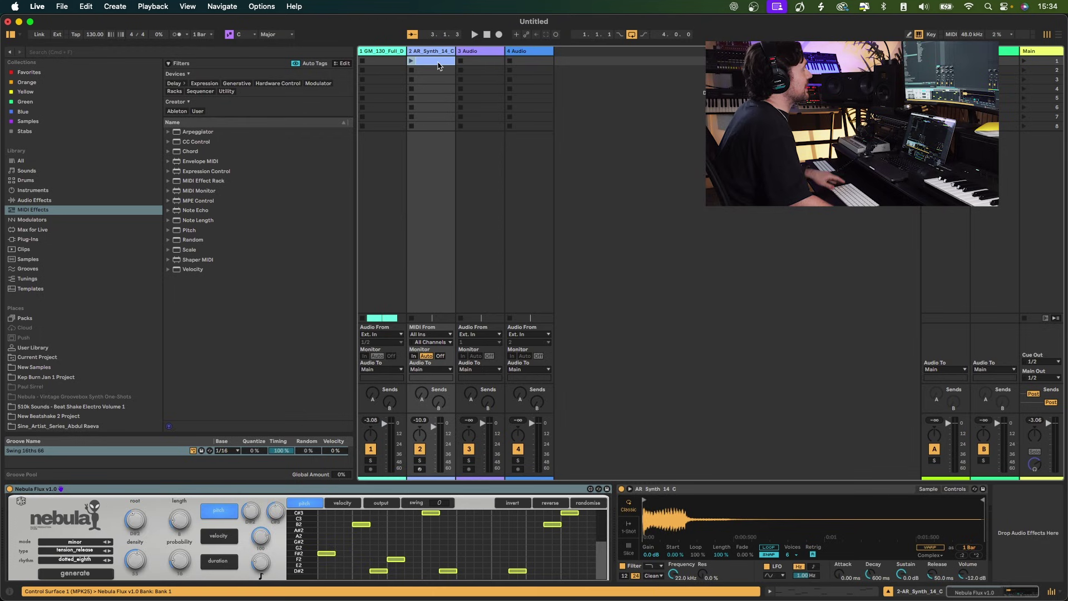
left_click(437, 66)
left_click_drag(575, 440, 575, 383)
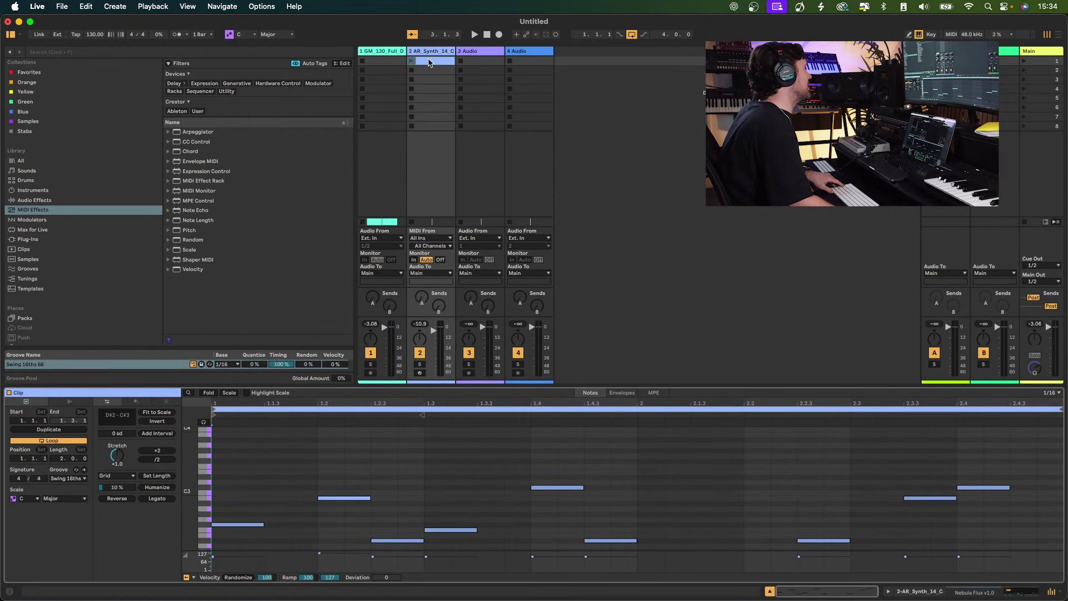
Step: Copy the generated clip to the start of the synth track in the arrangement, and delete that copy
key("Tab")
left_click(363, 153)
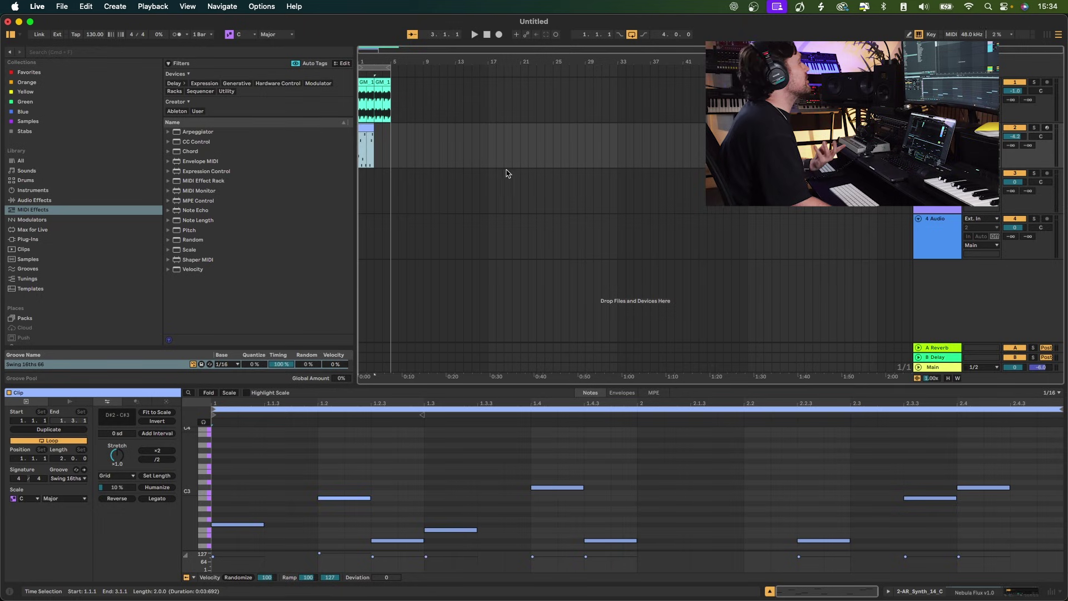
key("shift+Tab")
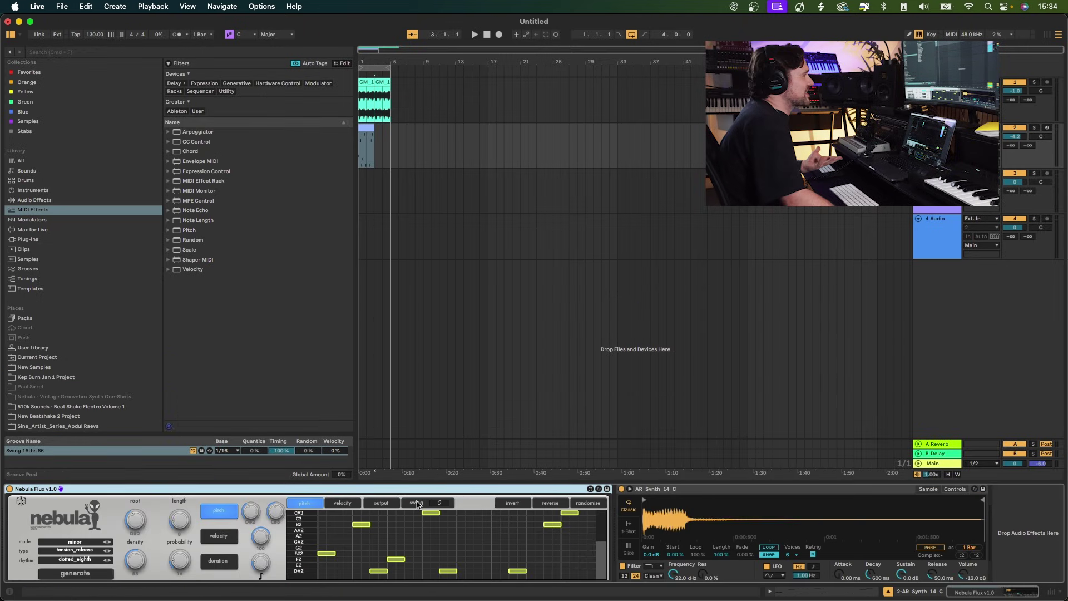
left_click(366, 126)
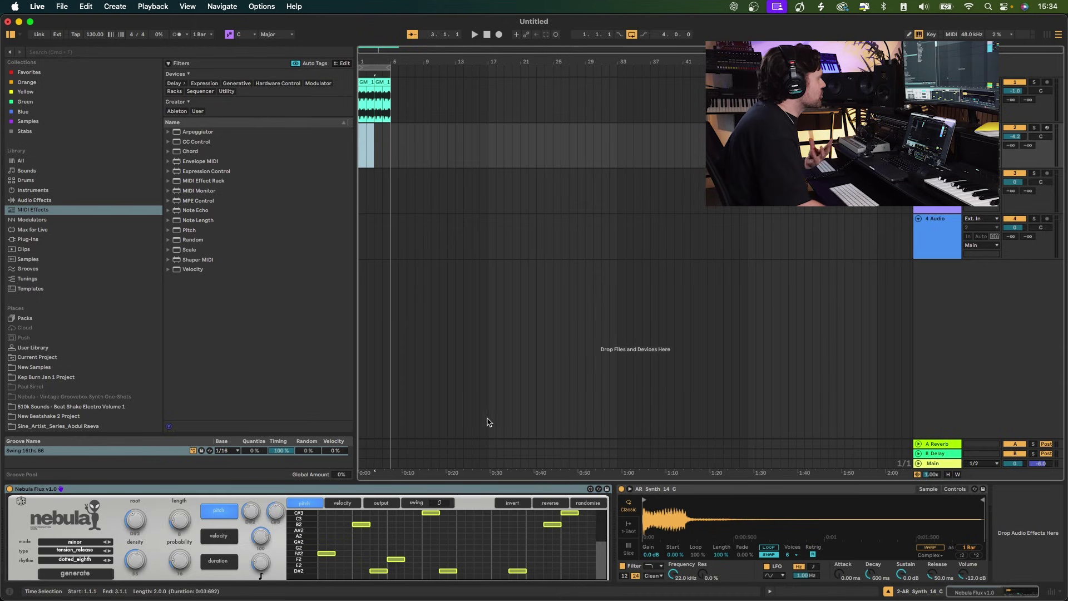
Step: Try the invert, reverse and randomise functions on the Nebula Flux sequence
left_click(520, 503)
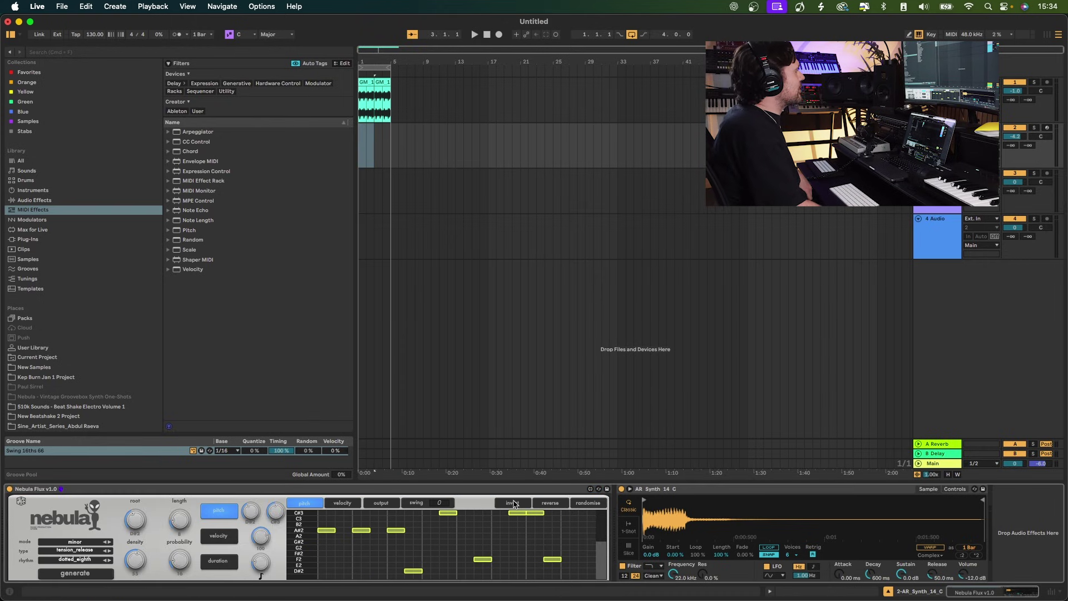
left_click(545, 504)
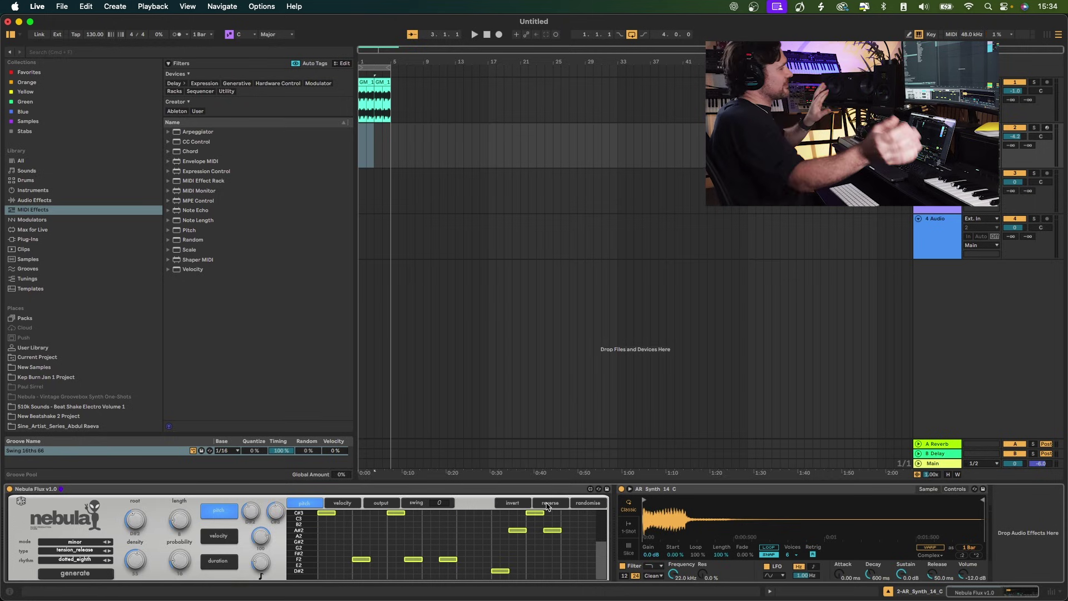
left_click(576, 503)
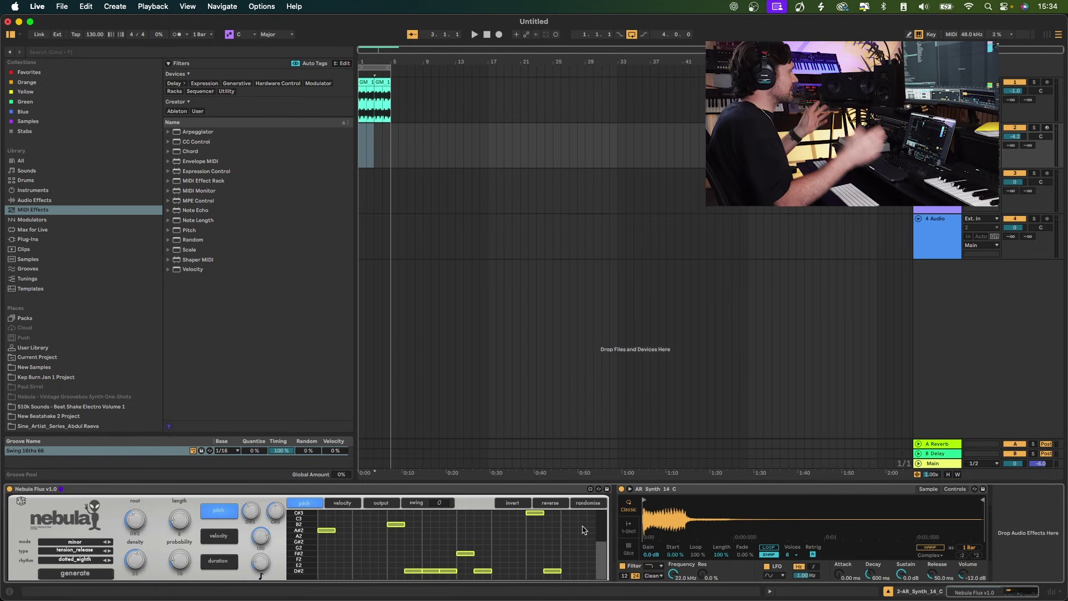
left_click(549, 503)
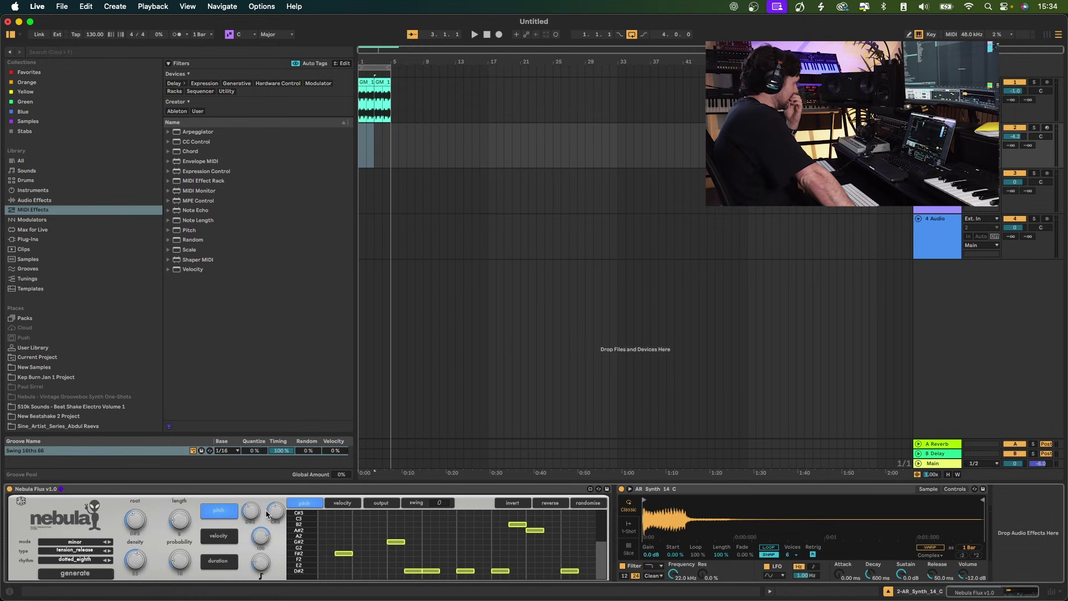
Step: Lengthen the fixed note duration of the Nebula Flux sequence
left_click(219, 562)
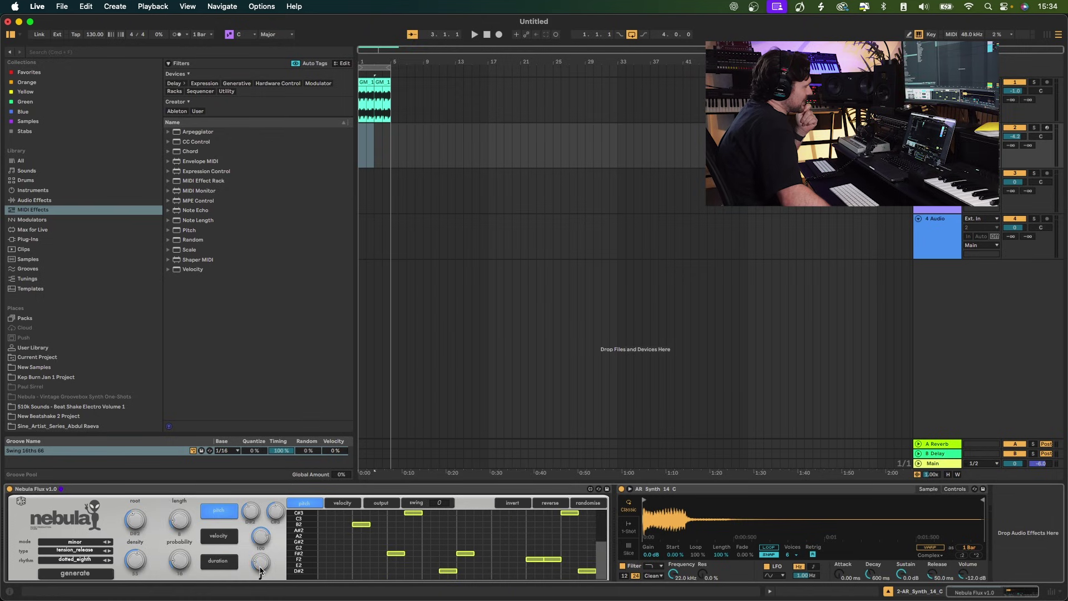
left_click_drag(260, 566, 267, 557)
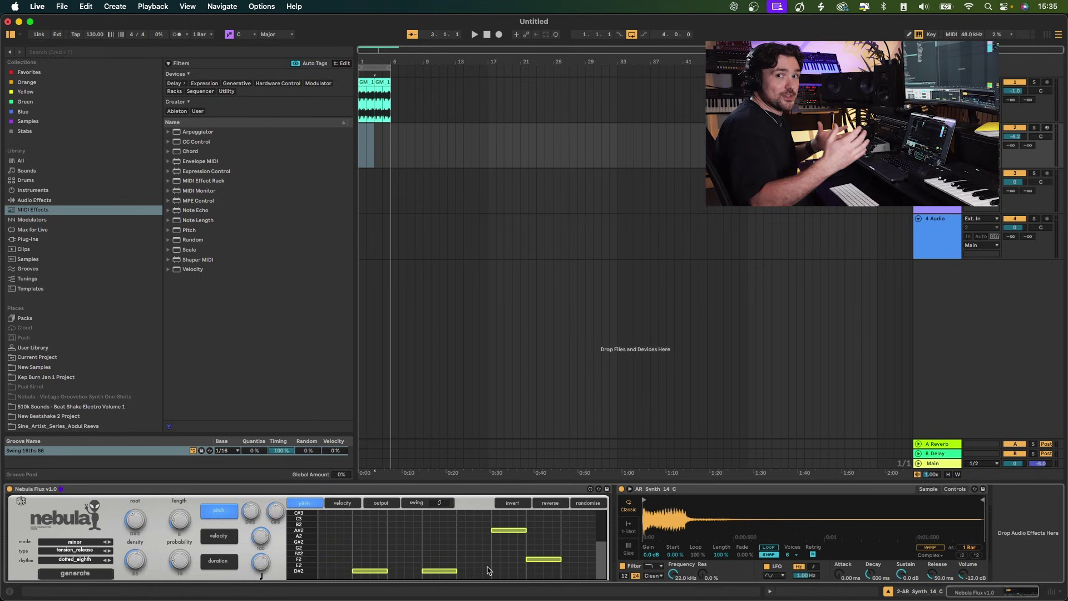
Step: Try duration randomisation with adjusted limits, and return to a readjusted fixed note duration
left_click(219, 561)
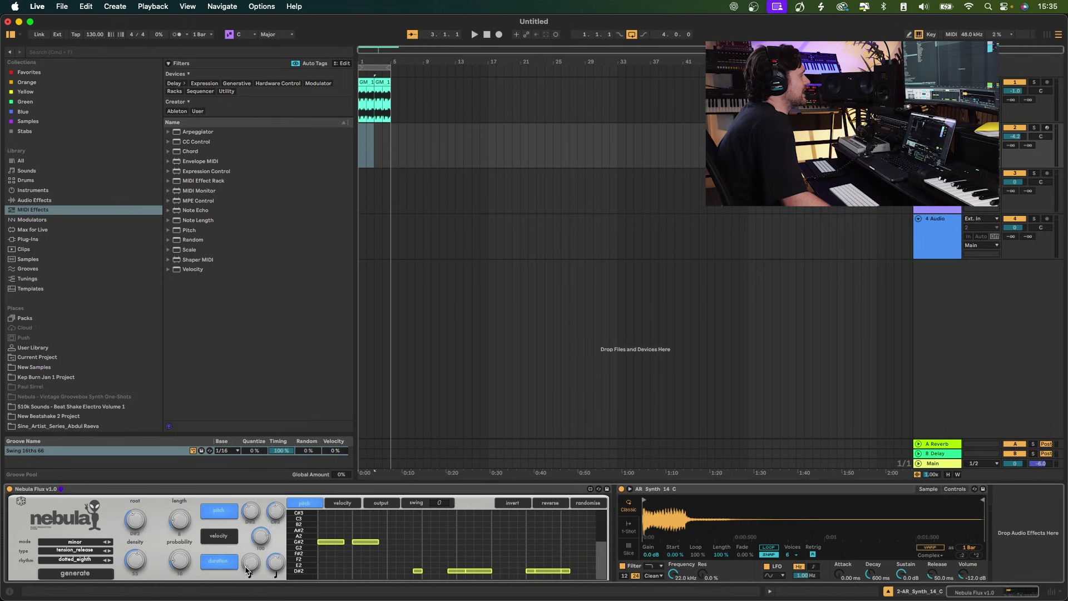
left_click_drag(249, 568, 250, 559)
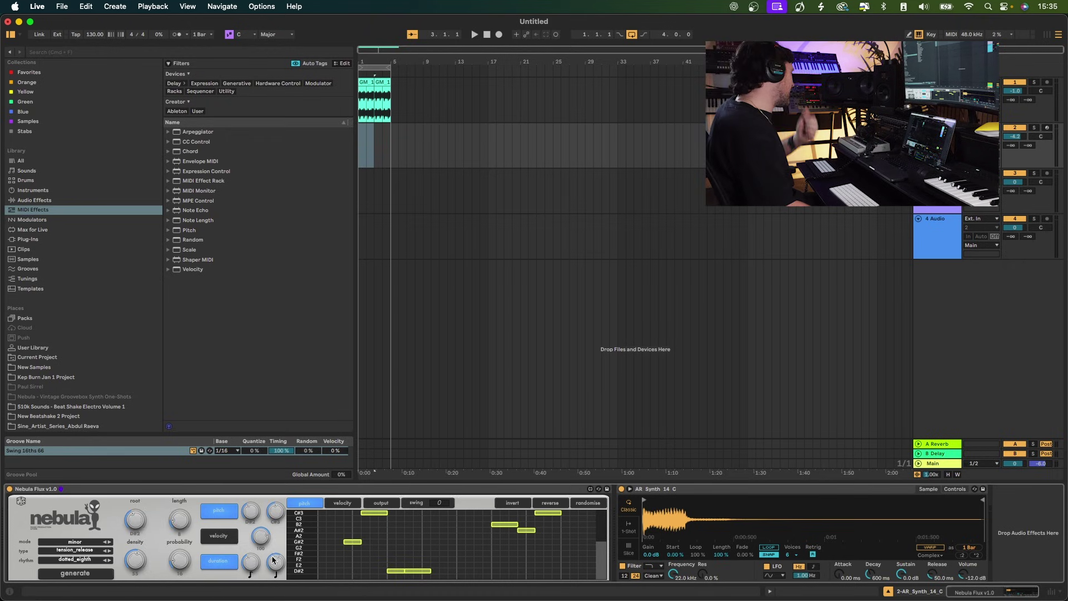
left_click(237, 563)
left_click_drag(275, 562, 254, 487)
left_click_drag(260, 563, 252, 587)
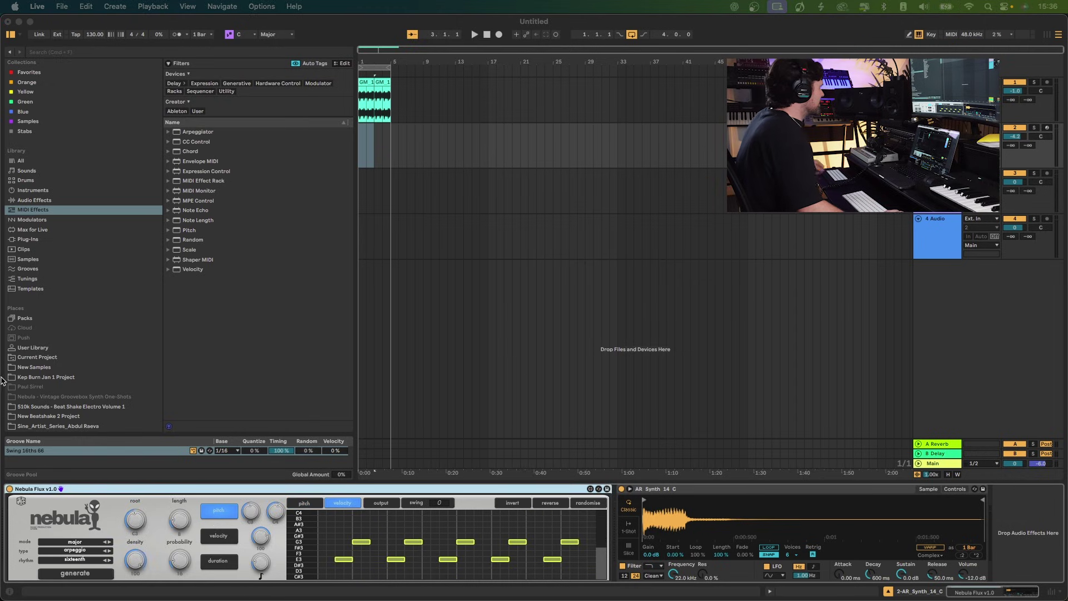
Step: Set the mode of the sixteenth-note arpeggio to minor and lower its root note
left_click(110, 547)
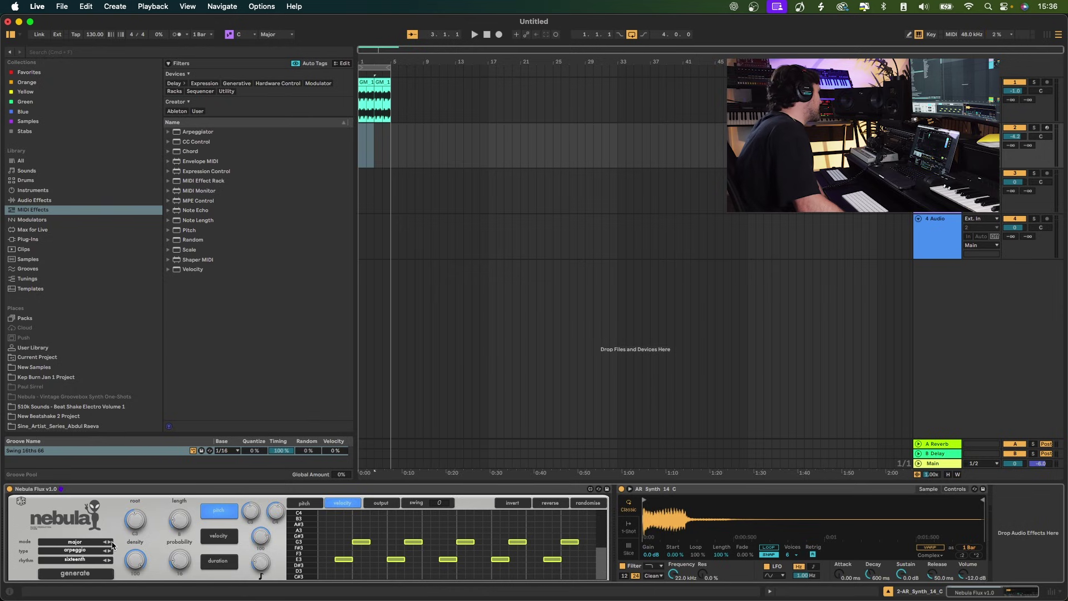
left_click(109, 542)
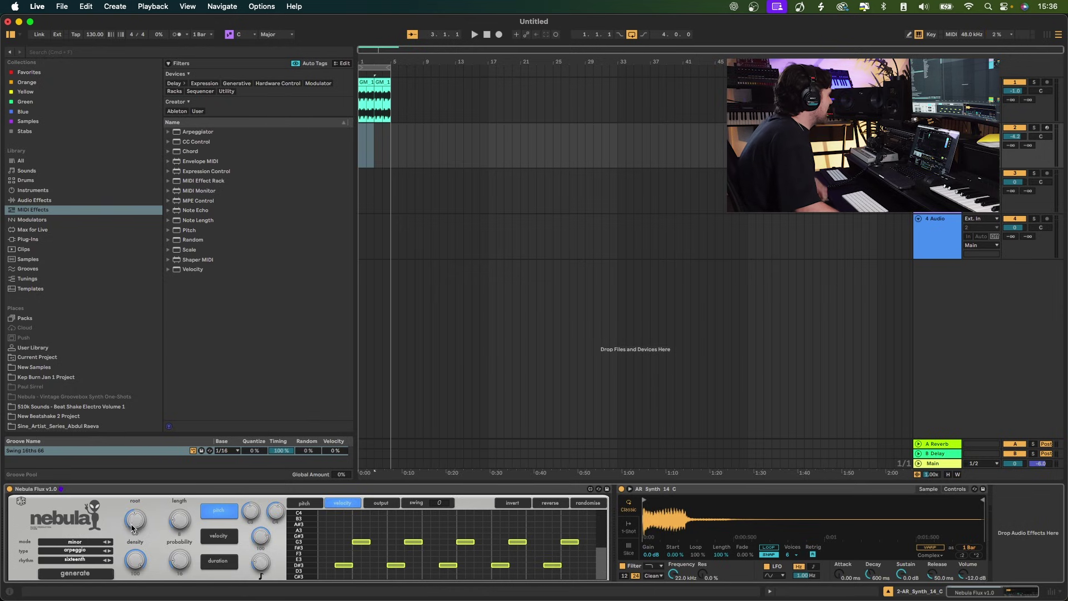
left_click_drag(136, 525, 135, 534)
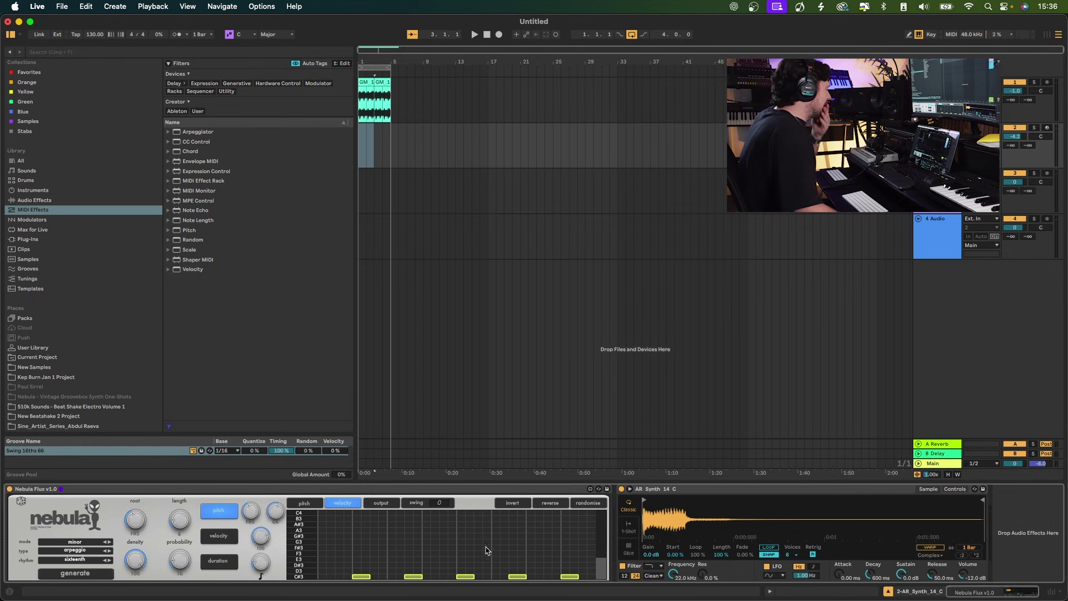
Step: Bring the arpeggio's lower notes into view and play it back with the drum loop
scroll(599, 579, "down", 1)
scroll(599, 578, "down", 6)
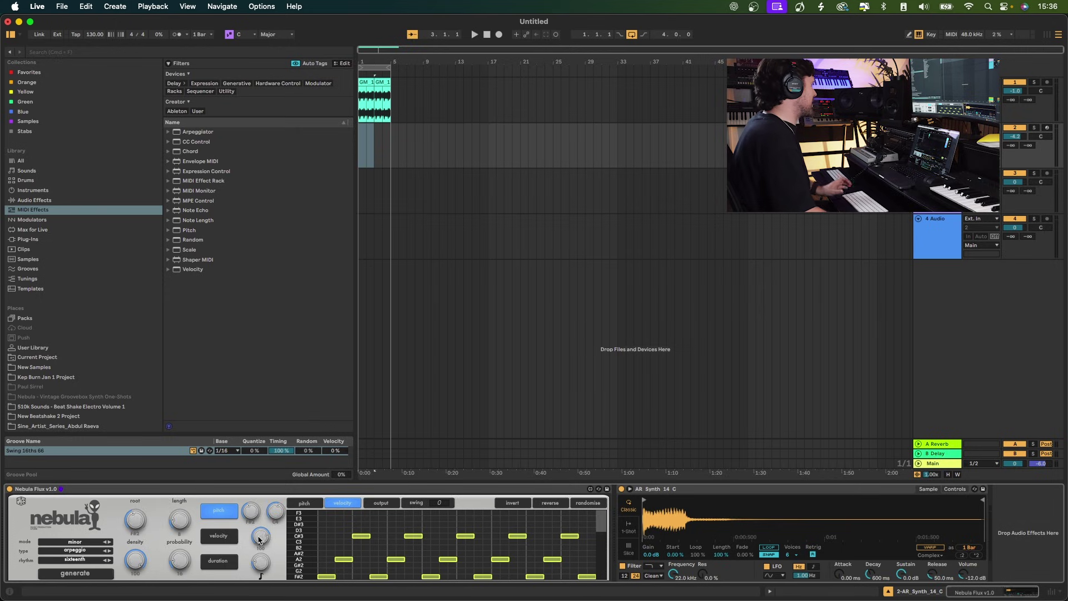
left_click(474, 35)
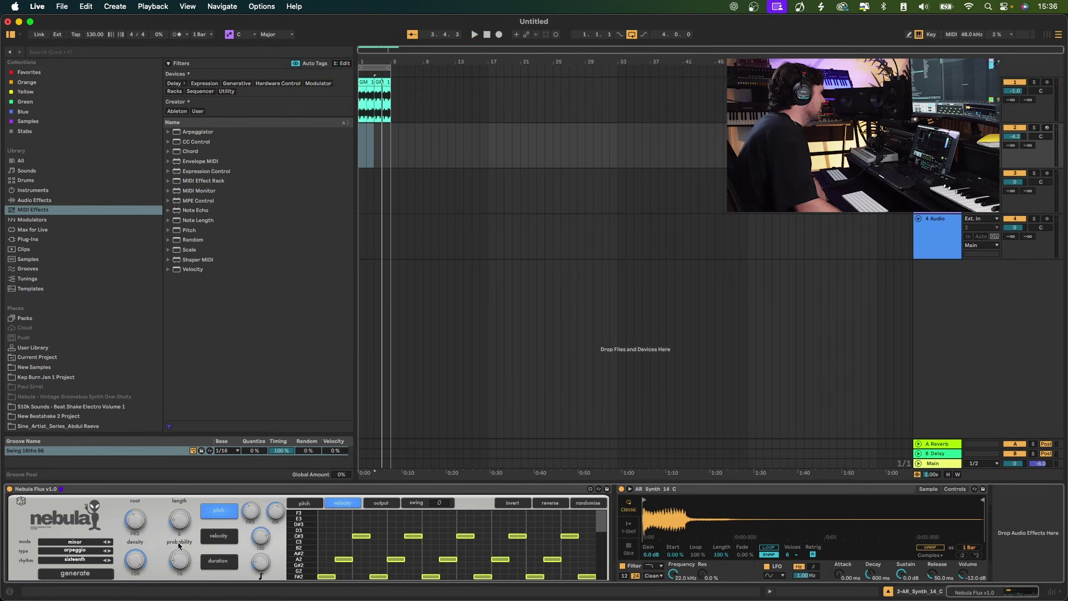
Step: Step the arpeggio's rhythm through uniform and half to triplet_eighth
left_click(110, 560)
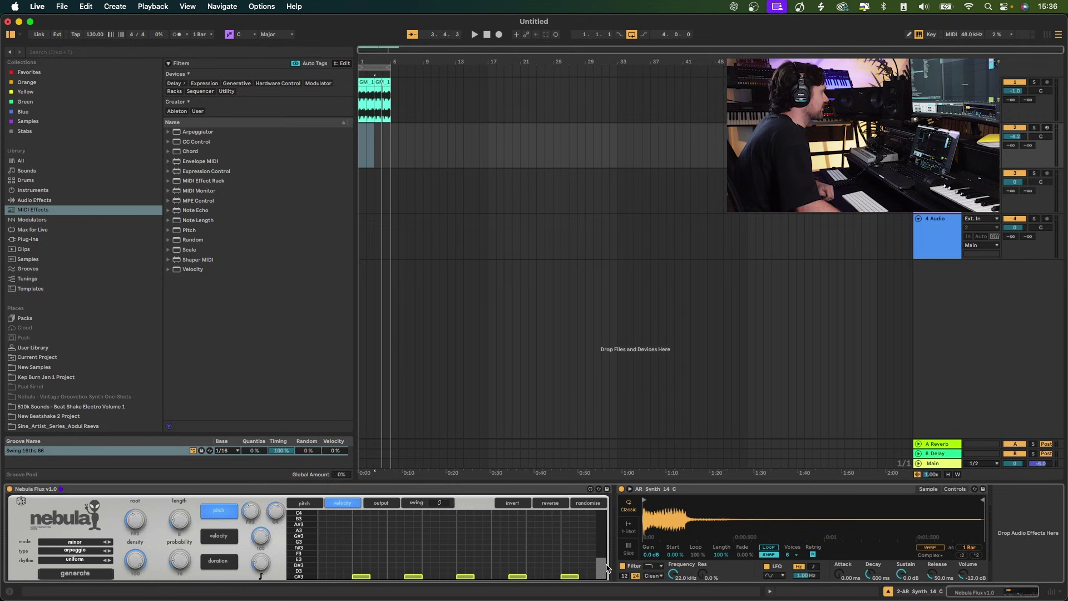
left_click(603, 527)
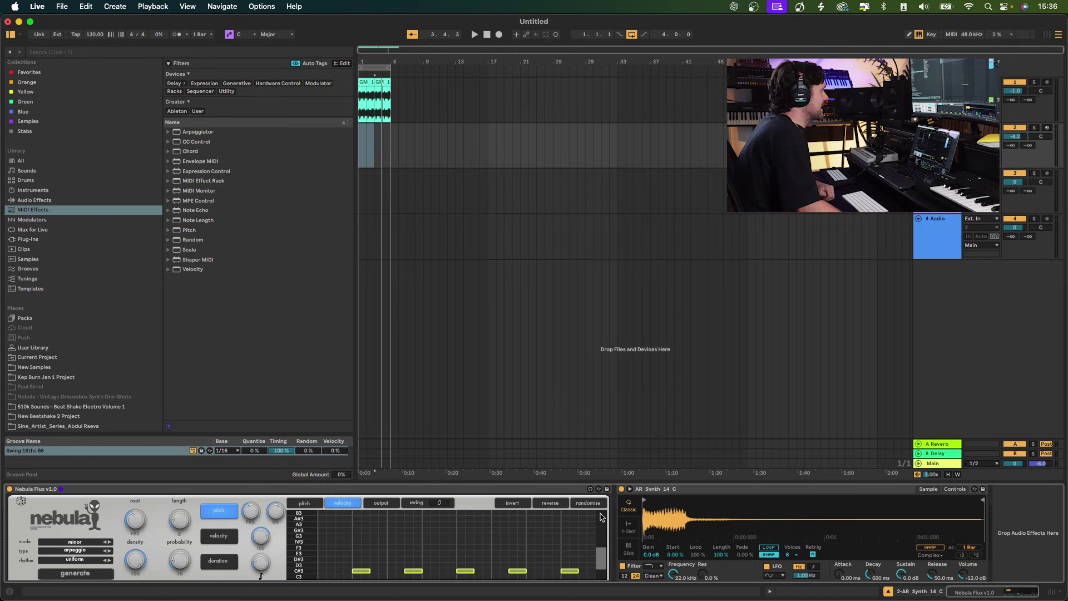
left_click(110, 561)
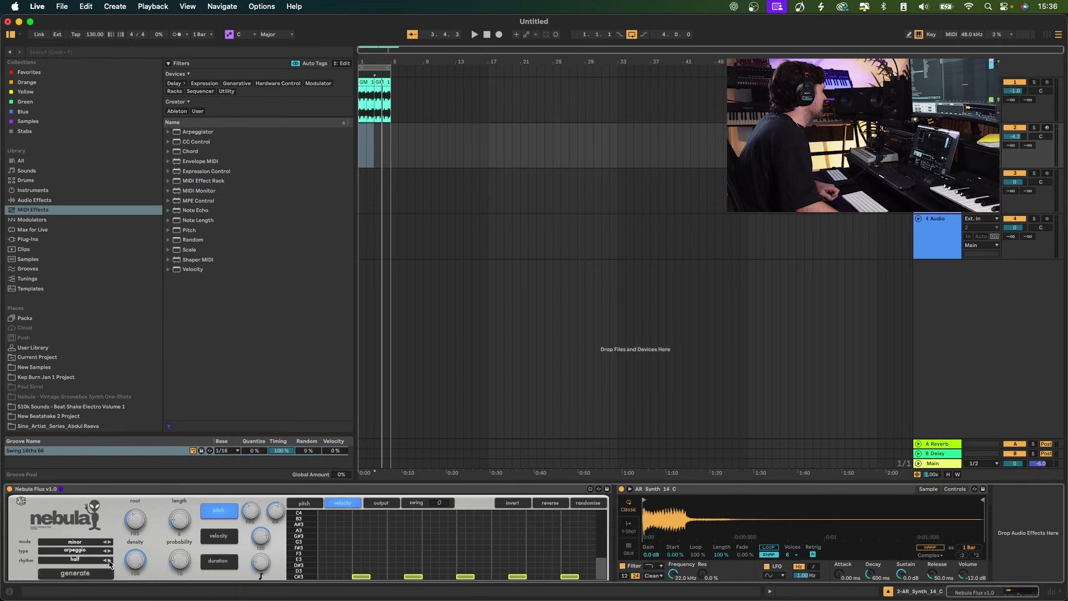
left_click(110, 560)
left_click(110, 560)
left_click(110, 560)
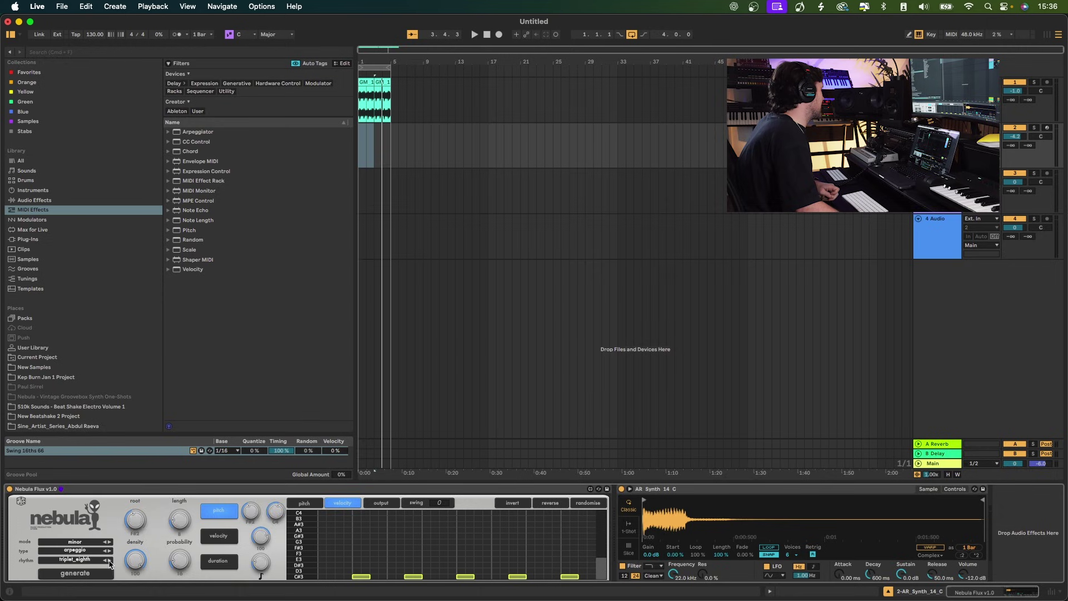
Step: Set the arpeggio's rhythm in Nebula Flux back to sixteenth
left_click(110, 561)
left_click(106, 562)
left_click(106, 562)
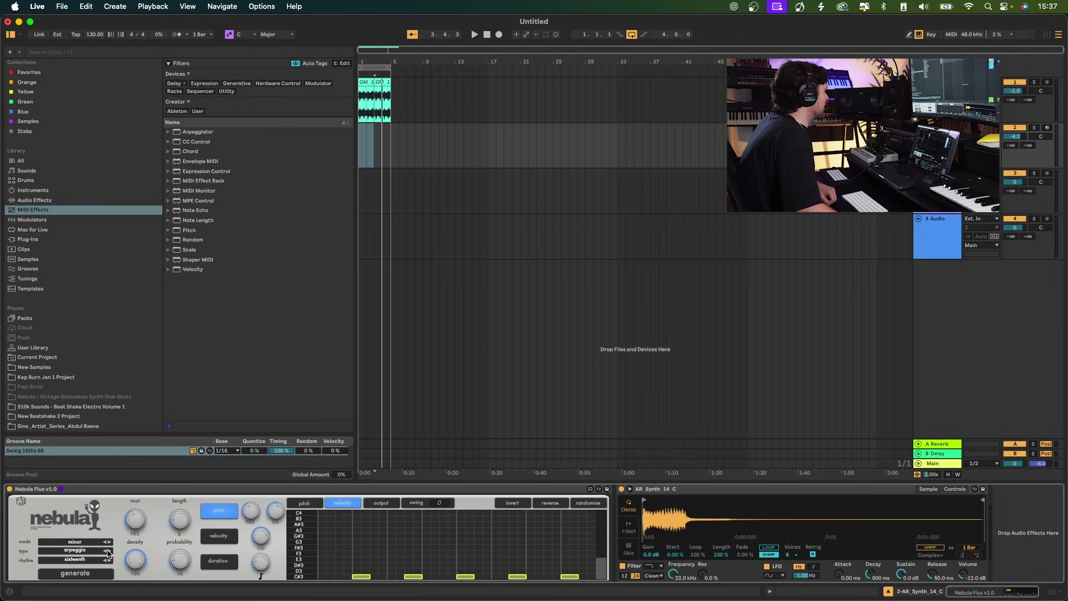
Step: Step the pattern type through stepwise to motif, playing each with the drum loop
left_click(108, 551)
left_click(110, 551)
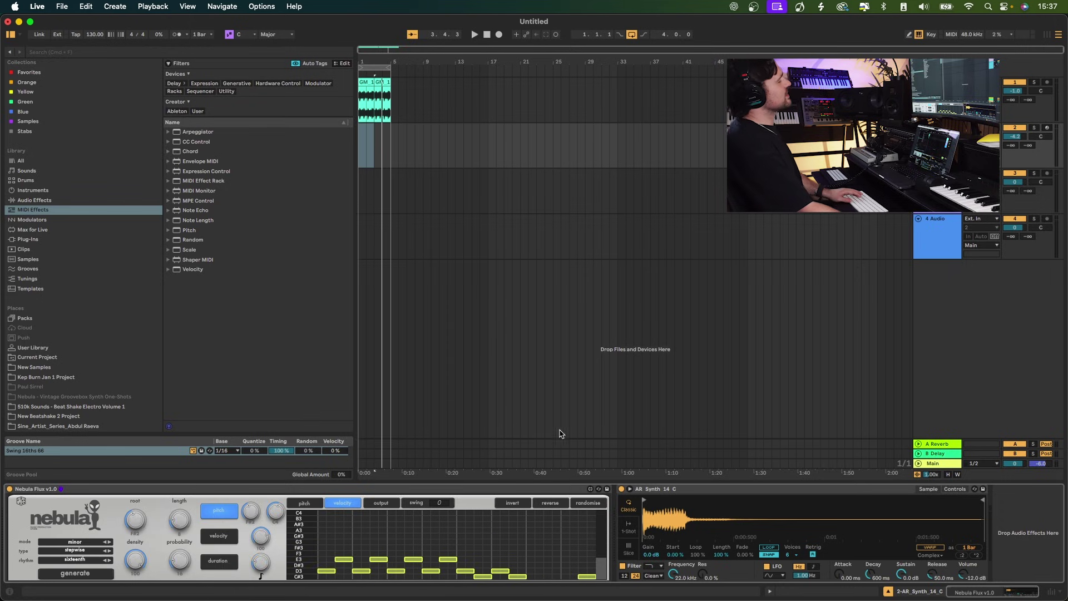
key("space")
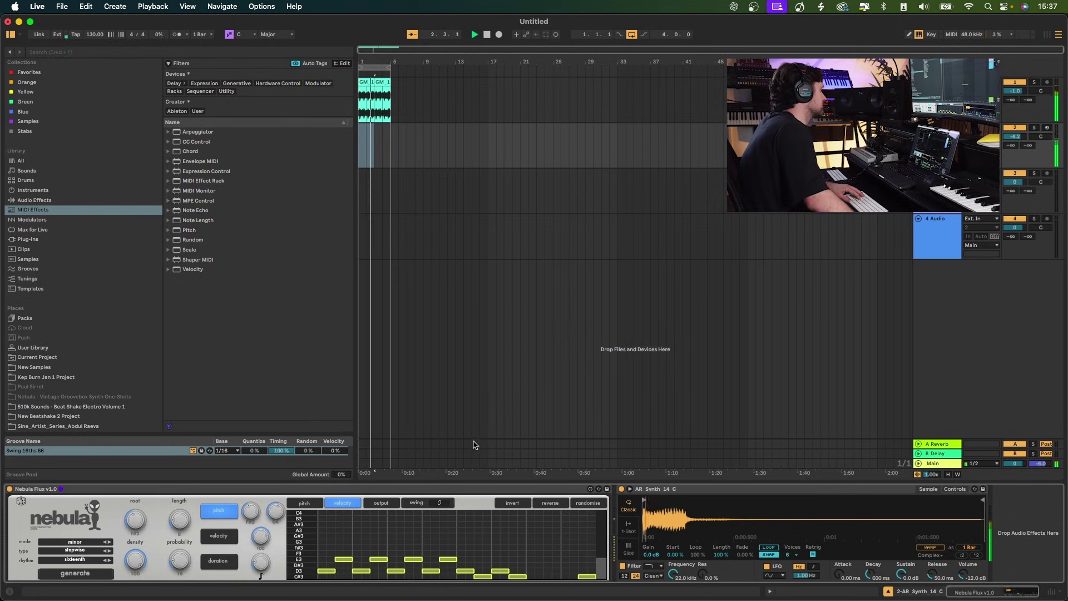
left_click(109, 550)
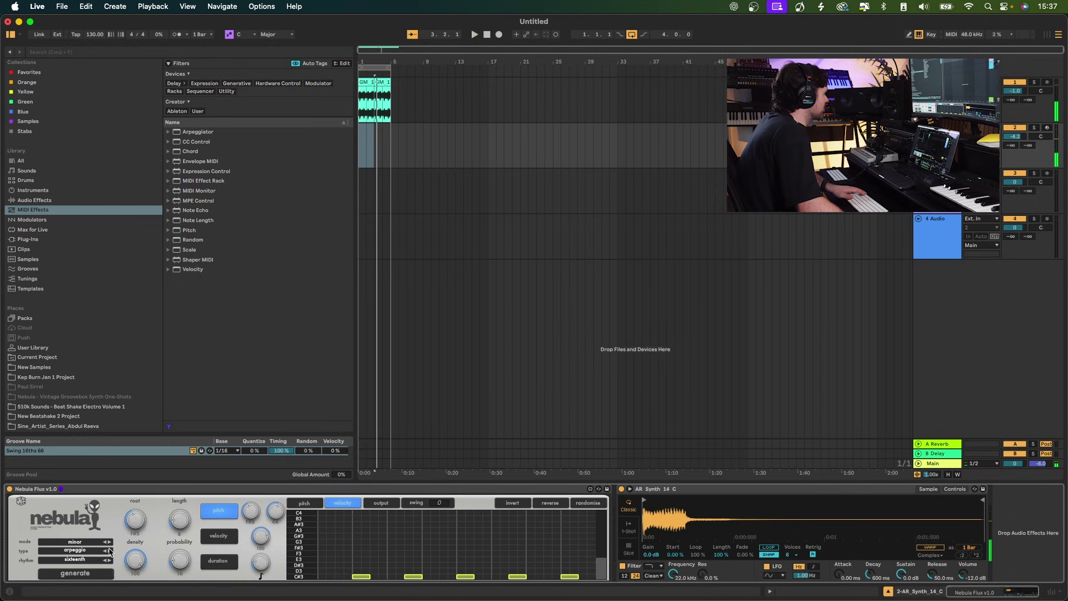
key("space")
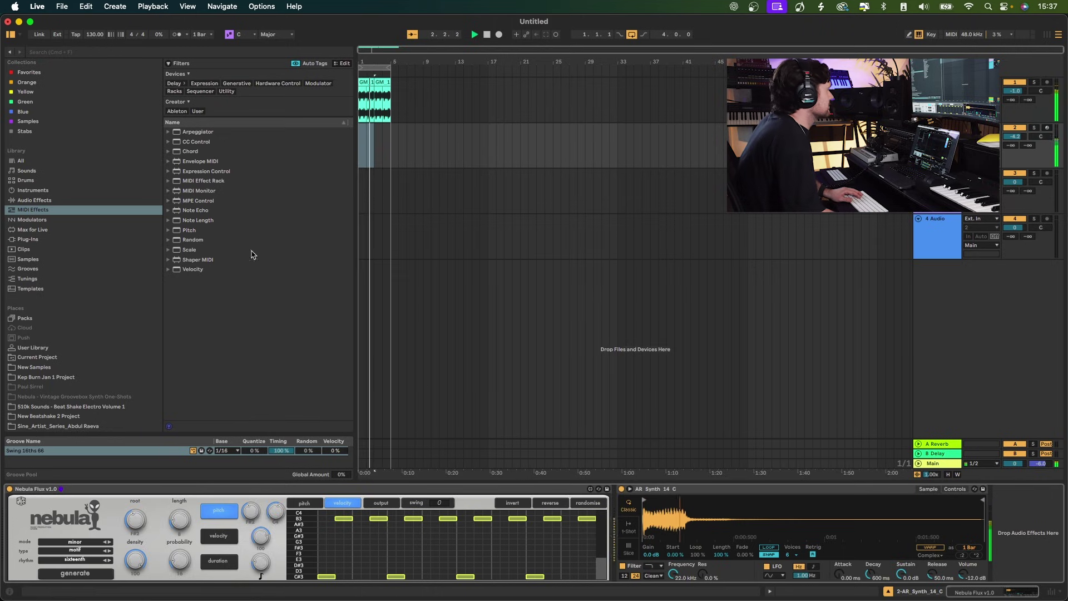
Step: Add an Auto Filter after the synth sample, with LFO amount 10.5 and a tempo-synced LFO rate of 1/3
scroll(30, 214, "up", 1)
left_click(34, 200)
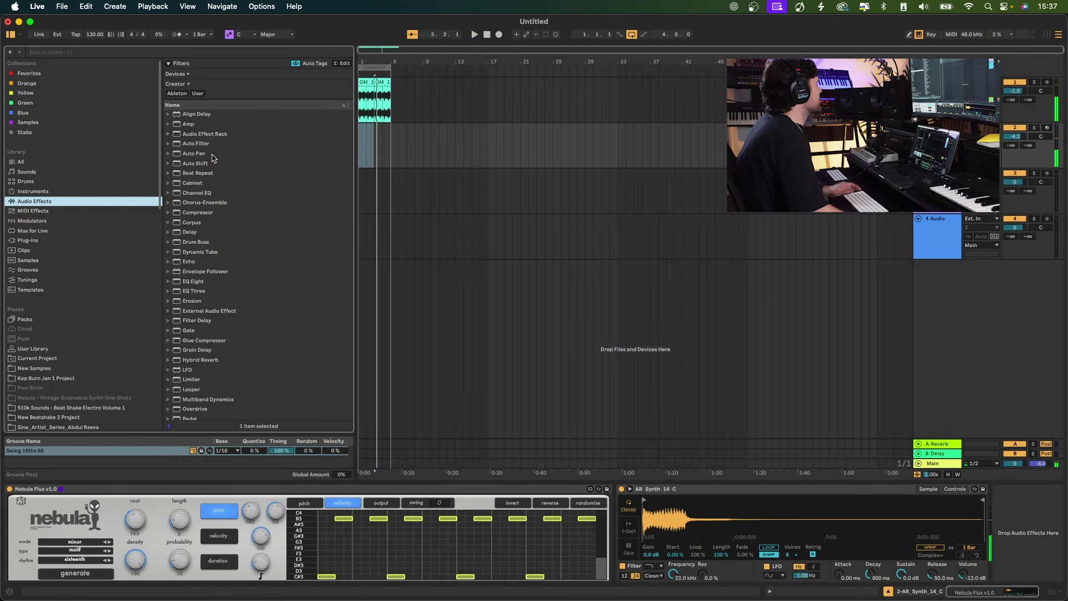
double_click(196, 144)
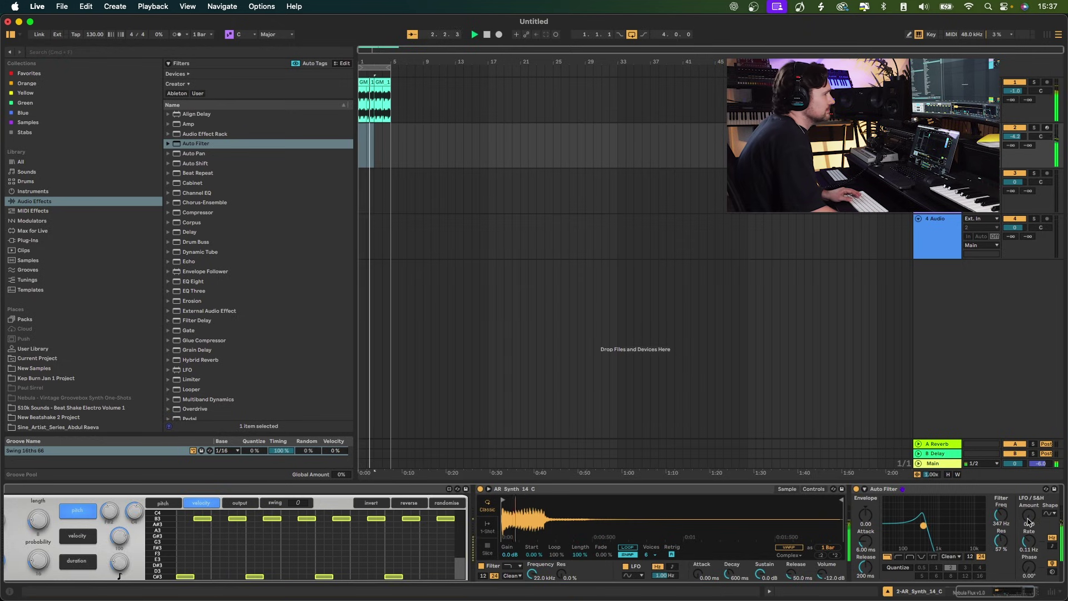
left_click_drag(1028, 522, 1028, 500)
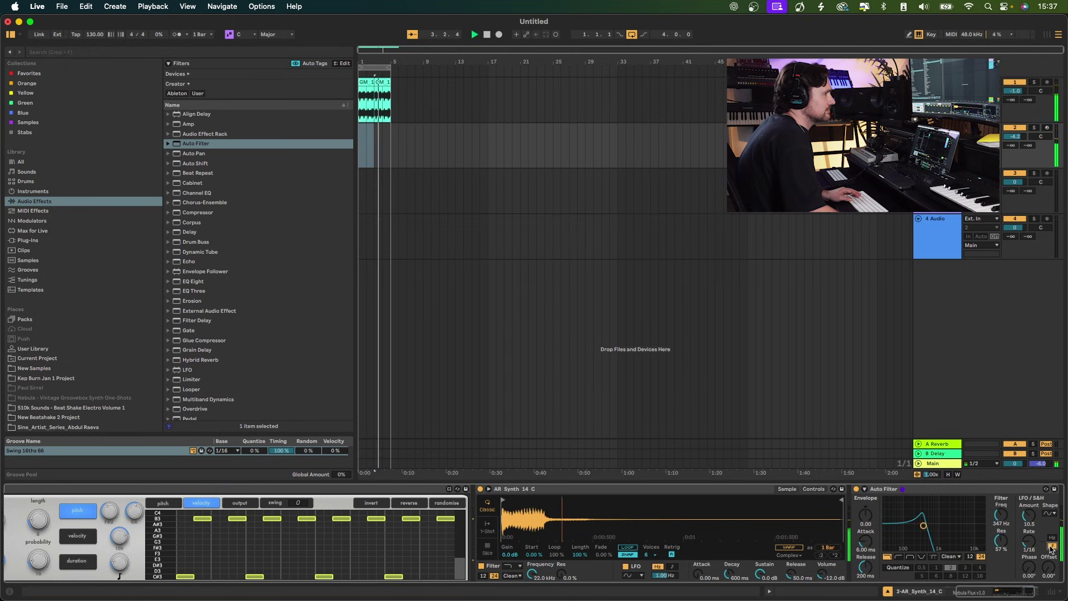
left_click(1051, 546)
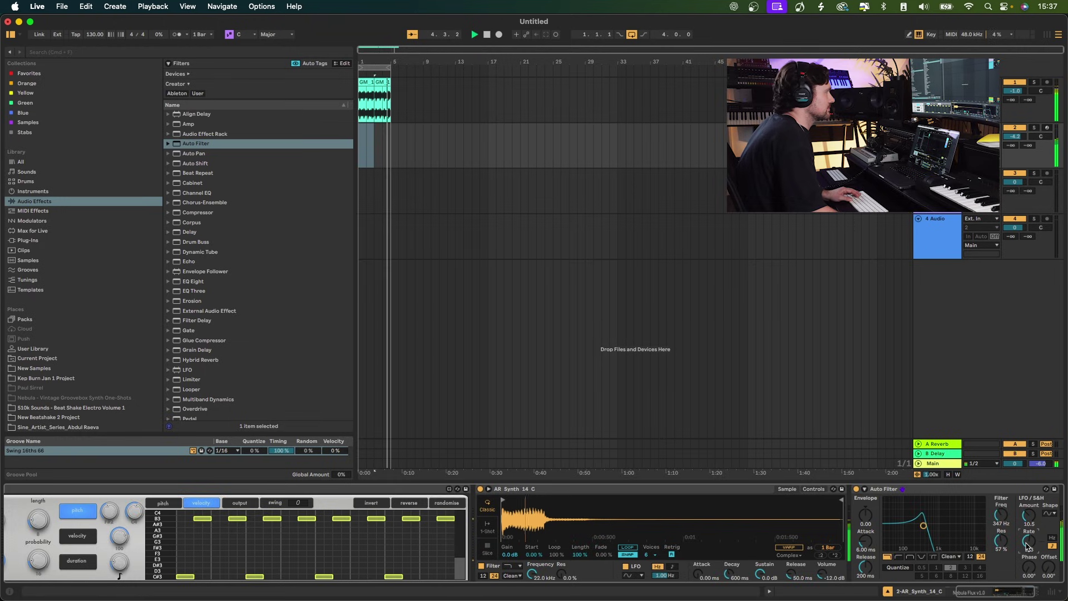
Step: Add a Delay after the Auto Filter, with its filter at 820 Hz, width 3.63 and dry/wet 44%
double_click(253, 231)
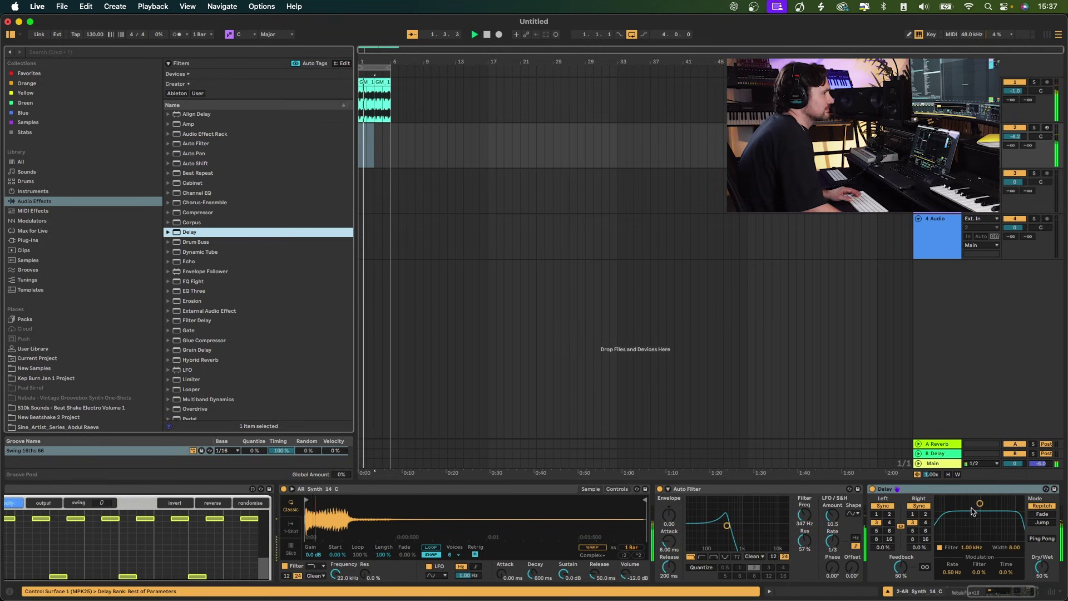
left_click_drag(980, 503, 978, 526)
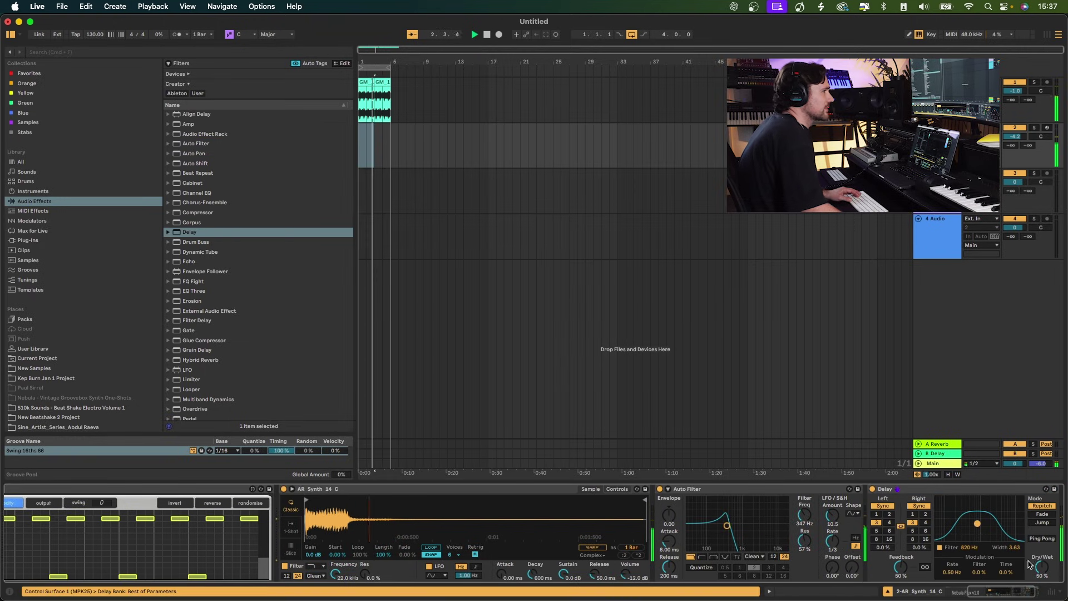
left_click_drag(1042, 564, 1042, 567)
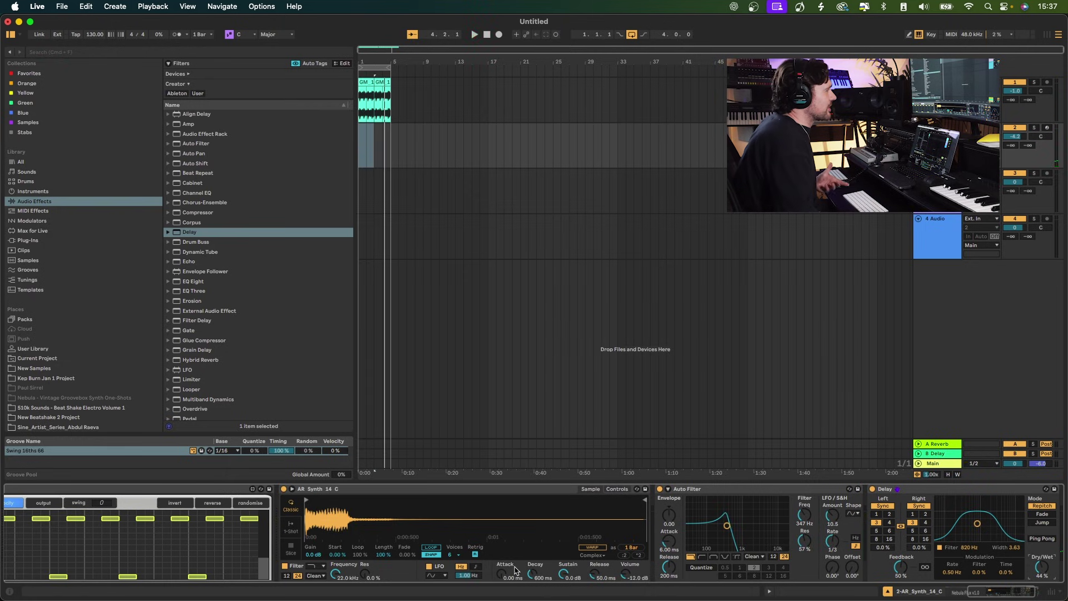
Step: Reverse the motif pattern in Nebula Flux and play it through the effects
scroll(516, 570, "left", 10)
left_click(545, 507)
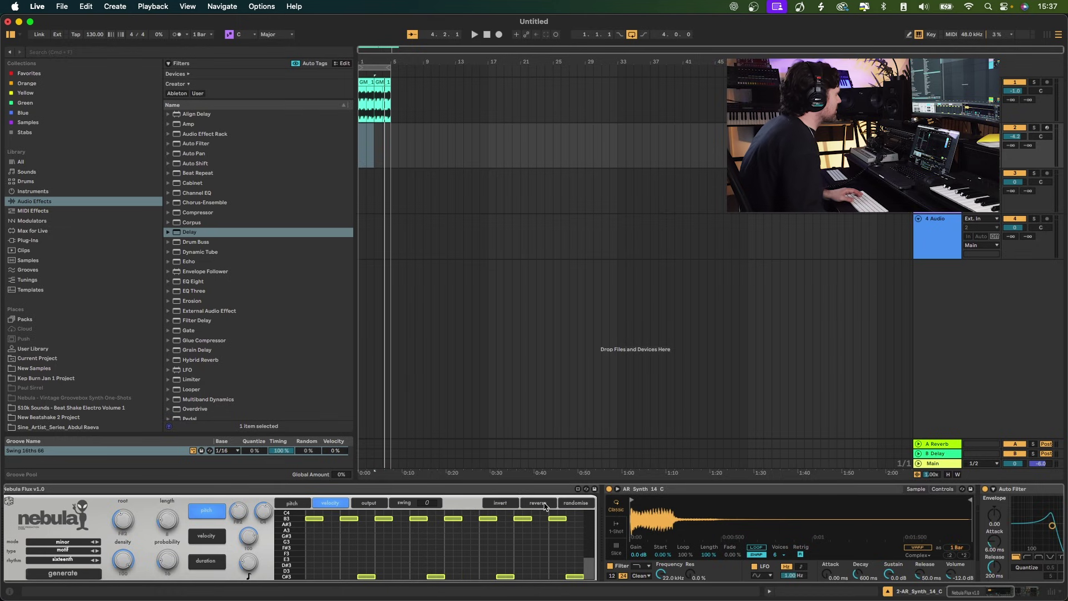
key("space")
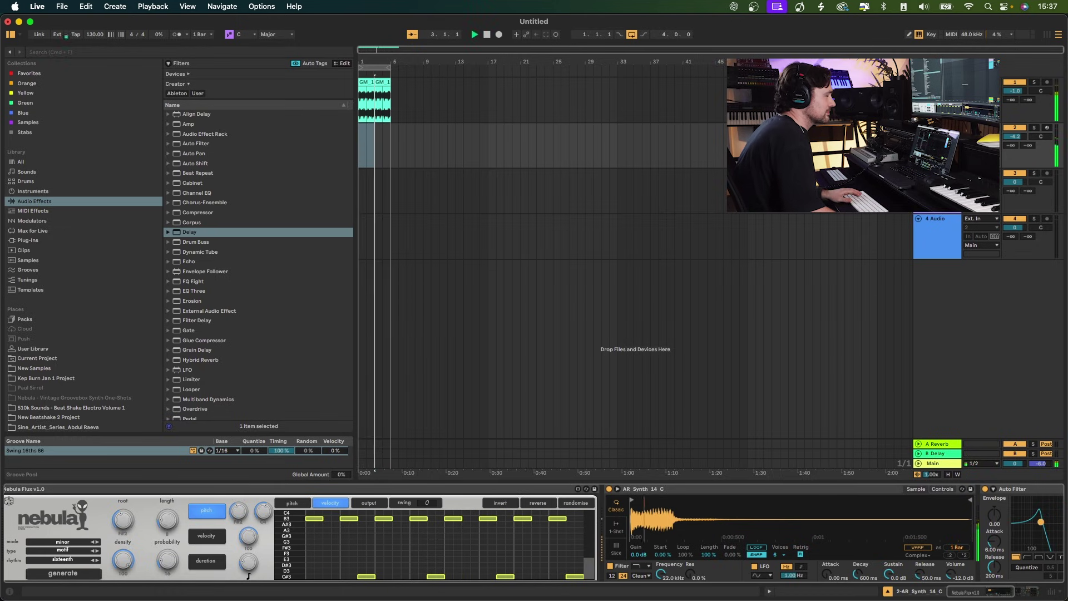
Step: Readjust the Auto Filter to a frequency of 323 Hz, resonance of 61% and LFO amount of 14.5
scroll(1012, 533, "right", 4)
scroll(1000, 537, "right", 1)
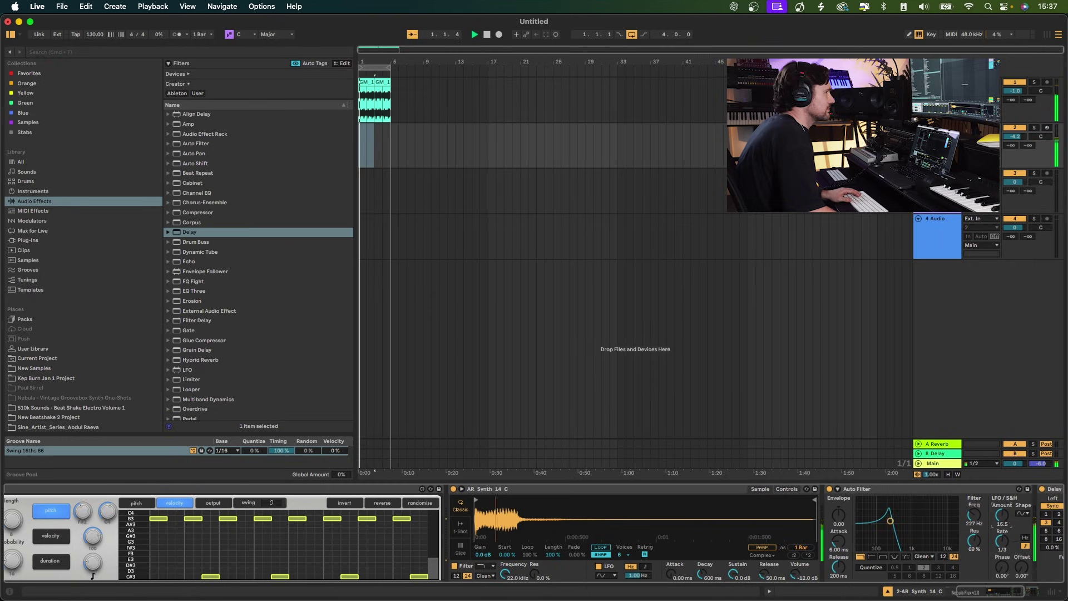
left_click_drag(890, 521, 893, 528)
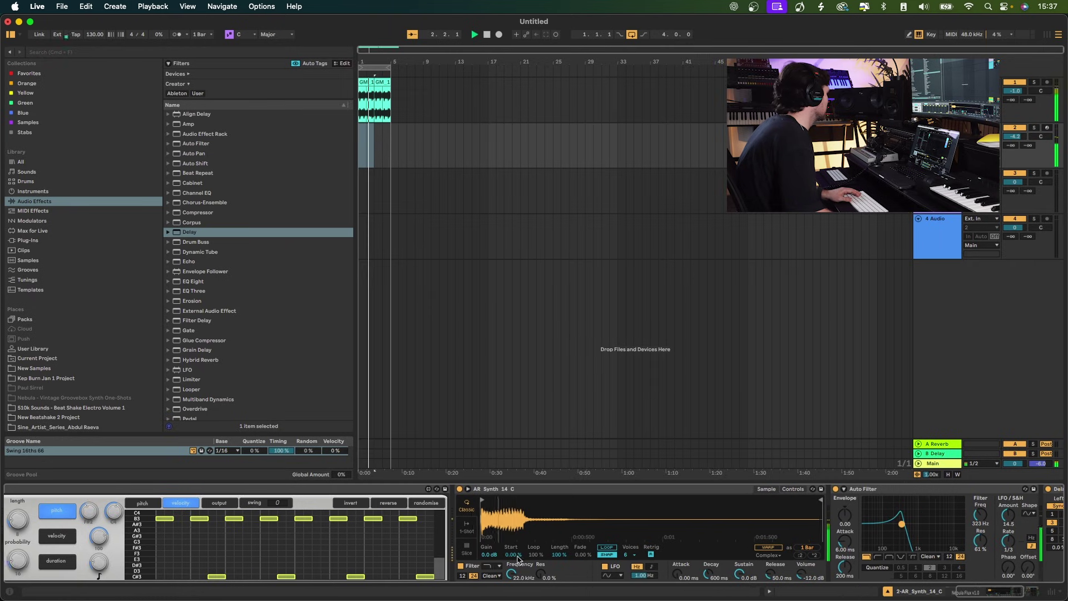
Step: Change the Nebula Flux pattern type to embellished and play it with the drum loop
scroll(694, 536, "left", 5)
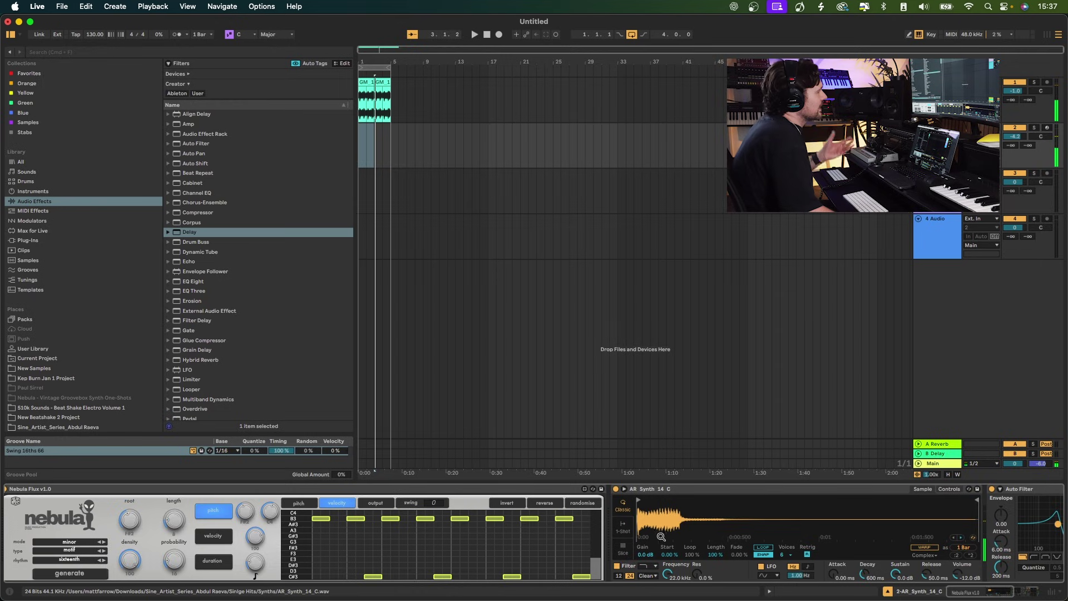
scroll(661, 537, "right", 12)
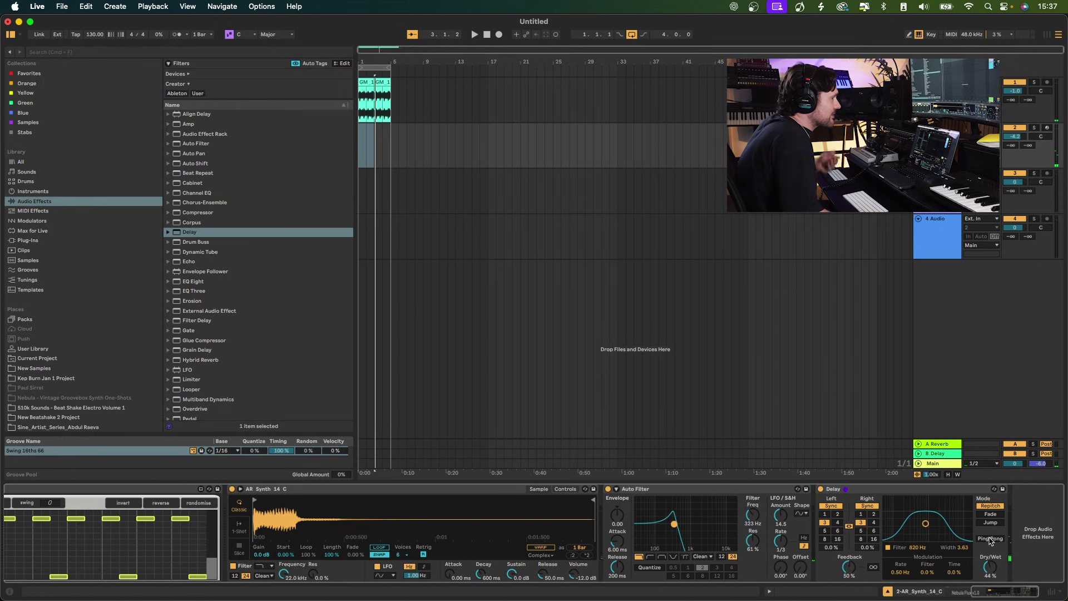
scroll(929, 570, "left", 12)
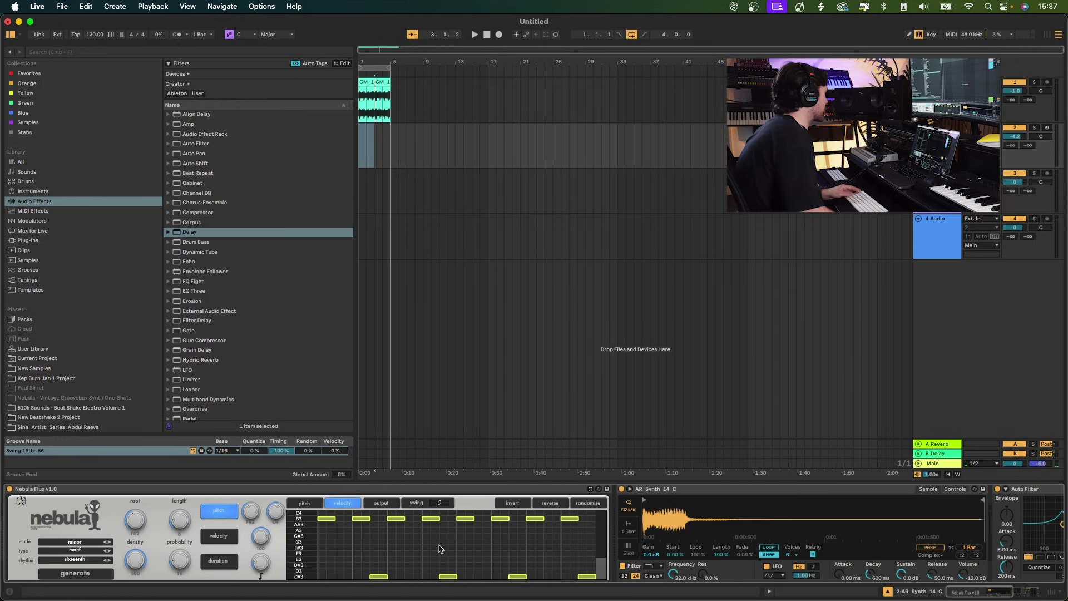
left_click(110, 550)
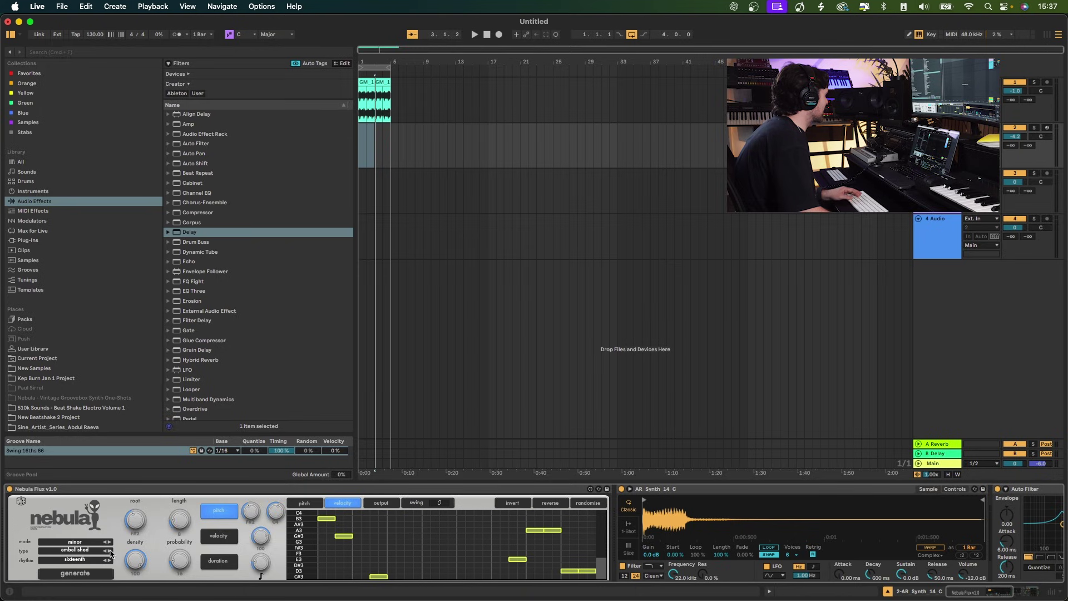
key("space")
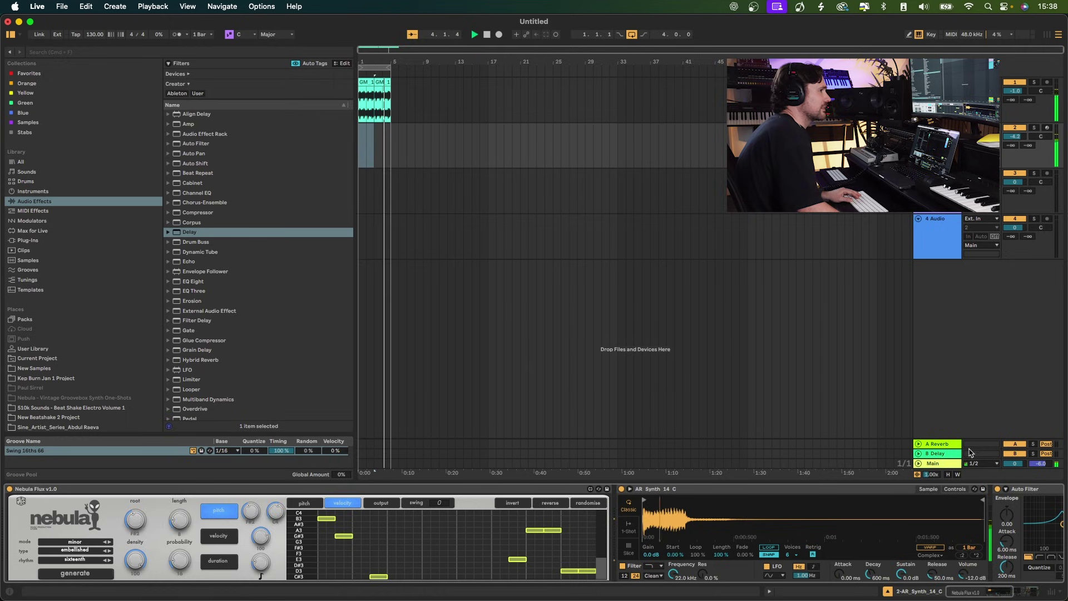
Step: Turn off the Auto Filter during playback and return to the Nebula Flux controls
scroll(786, 491, "right", 5)
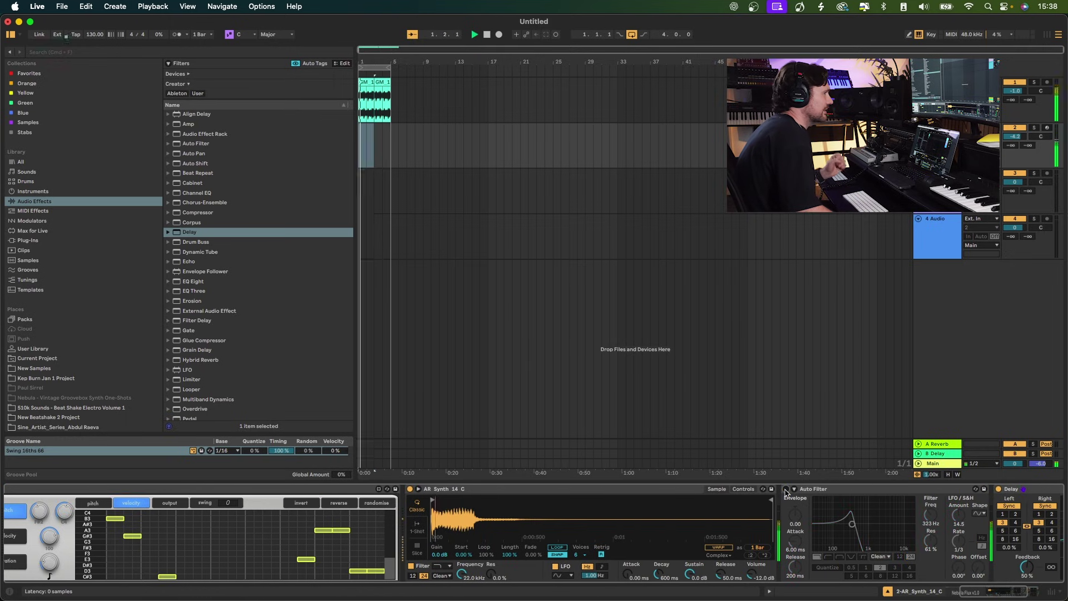
scroll(584, 534, "left", 3)
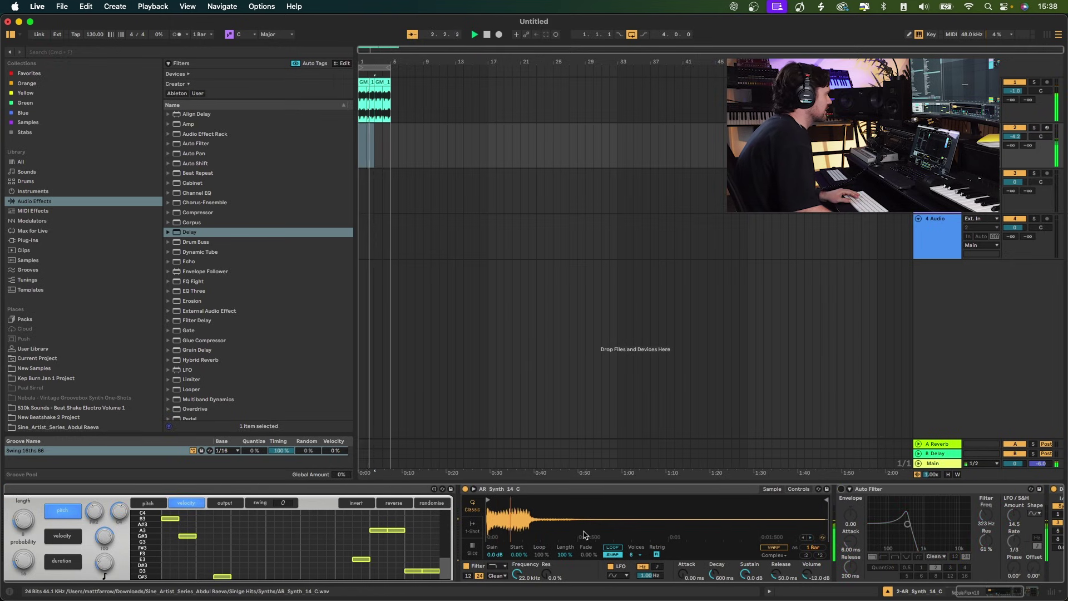
scroll(584, 533, "left", 8)
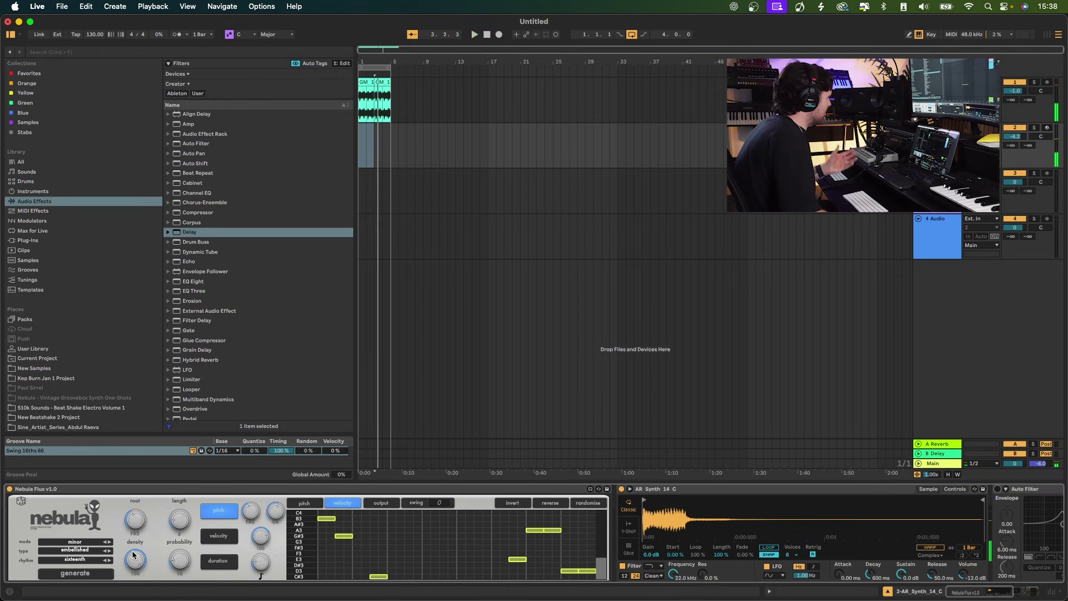
Step: Audition the pattern types expectation_based, contrapuntal_harmony, emergent and gestural during playback, ending on tension_release
left_click(109, 550)
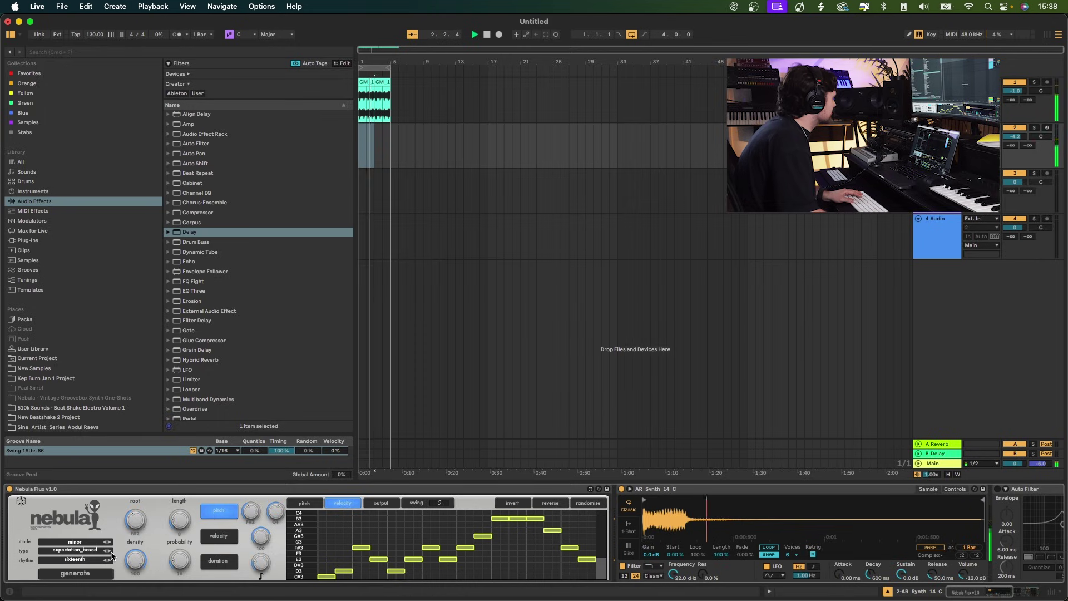
left_click(109, 550)
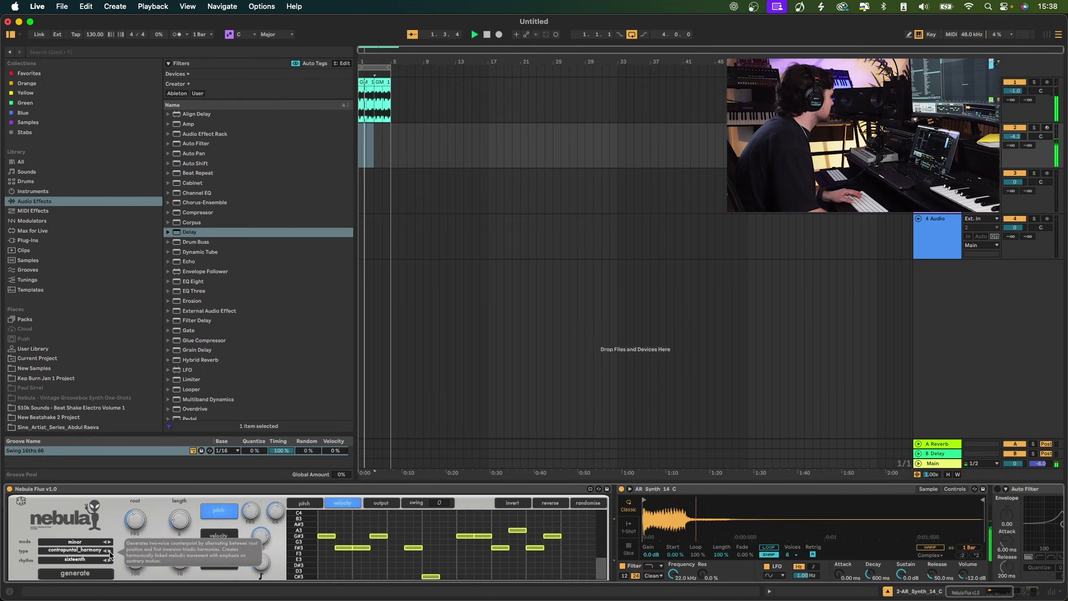
left_click(109, 552)
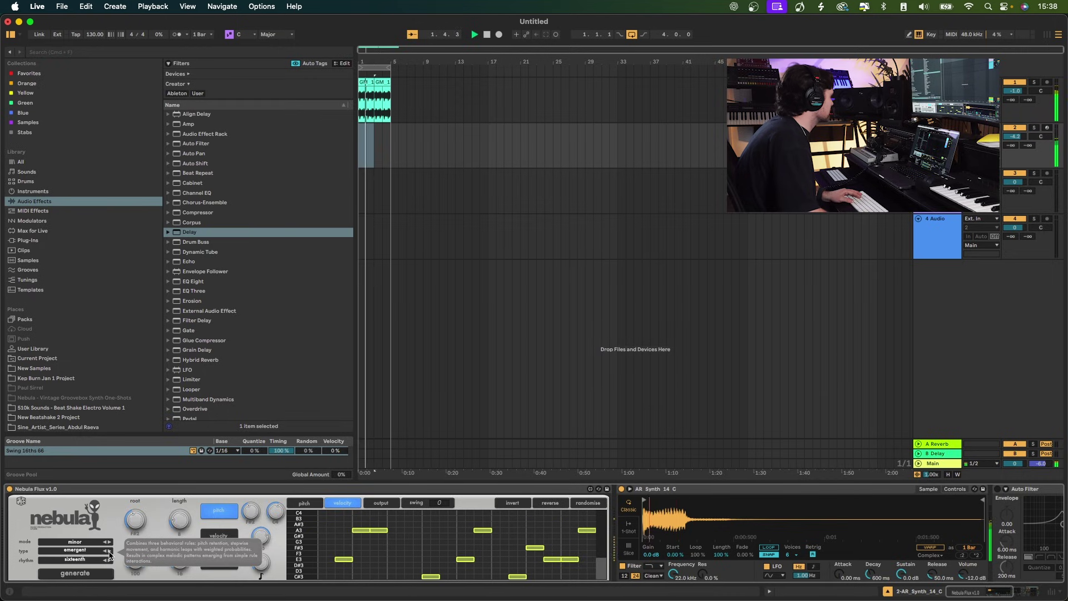
left_click(110, 551)
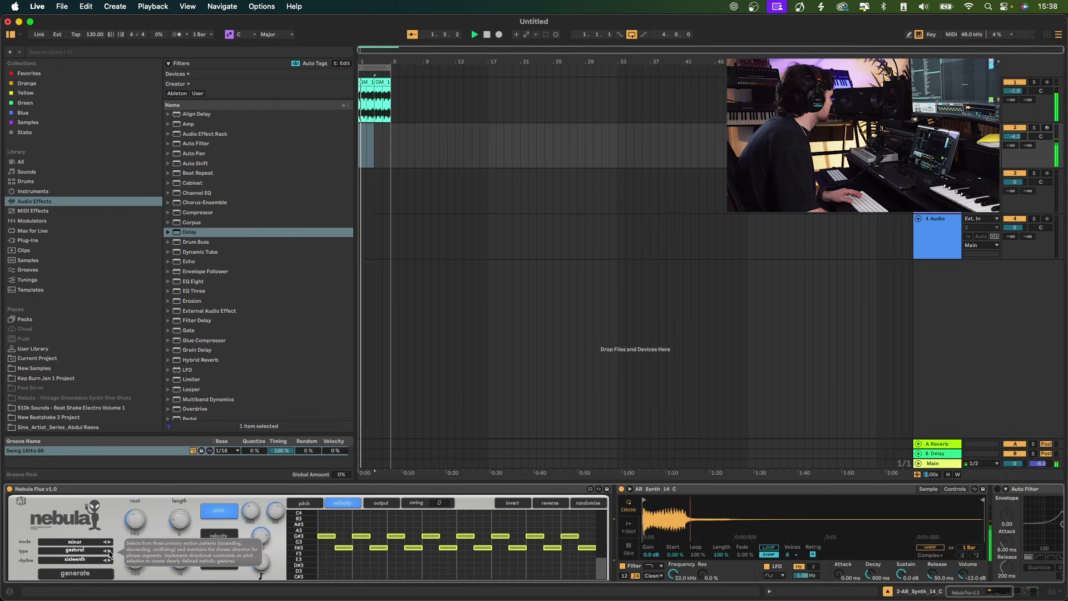
left_click(110, 552)
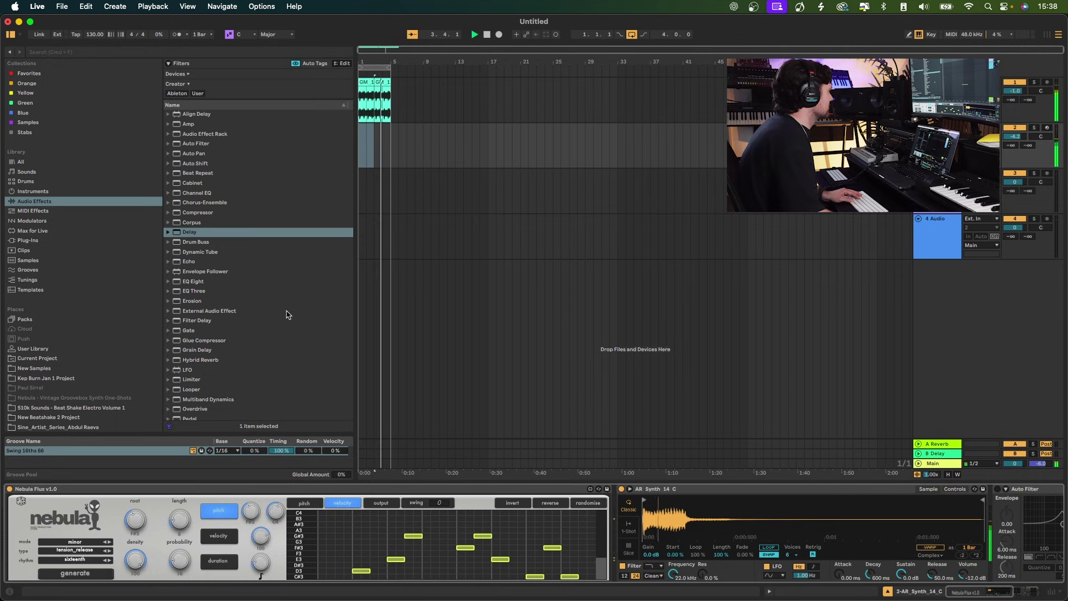
Step: Search the plug-ins for "acid" and replace the synth sample's instrument with Acid V
left_click(28, 240)
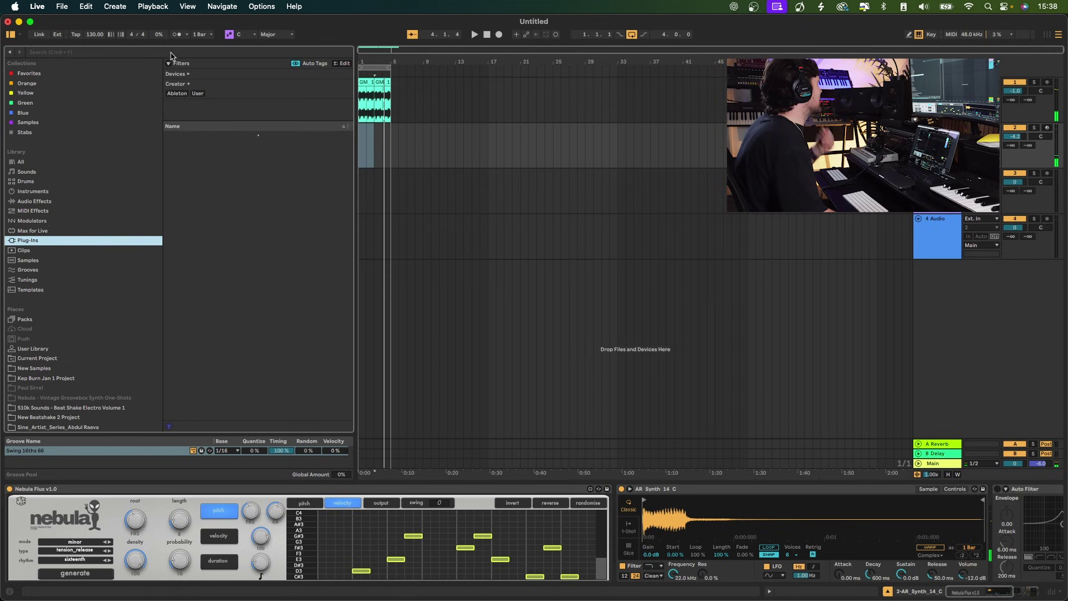
left_click(138, 53)
type("acid")
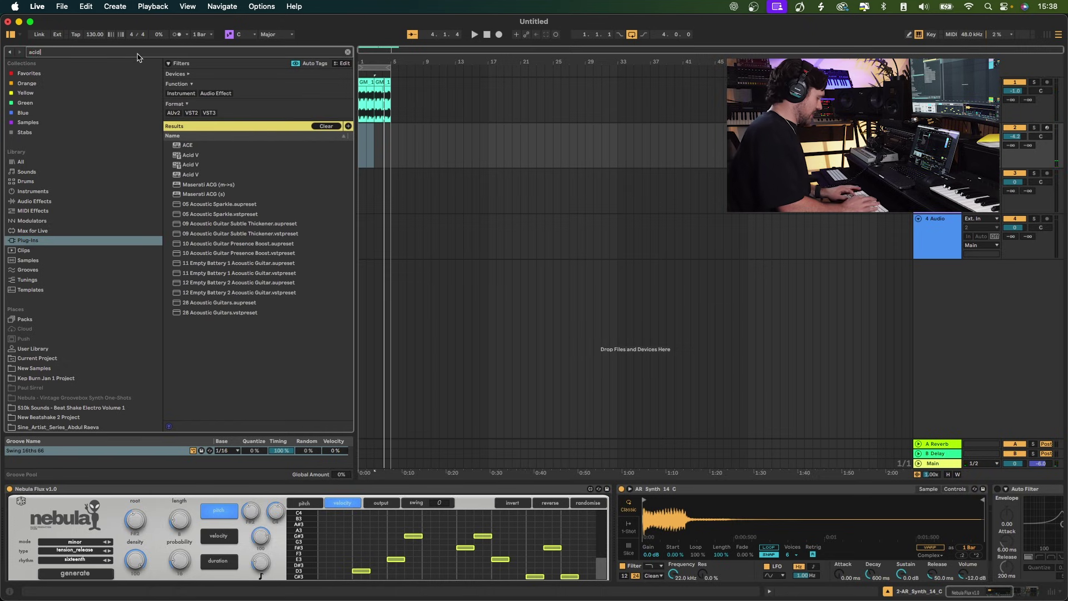
left_click(225, 163)
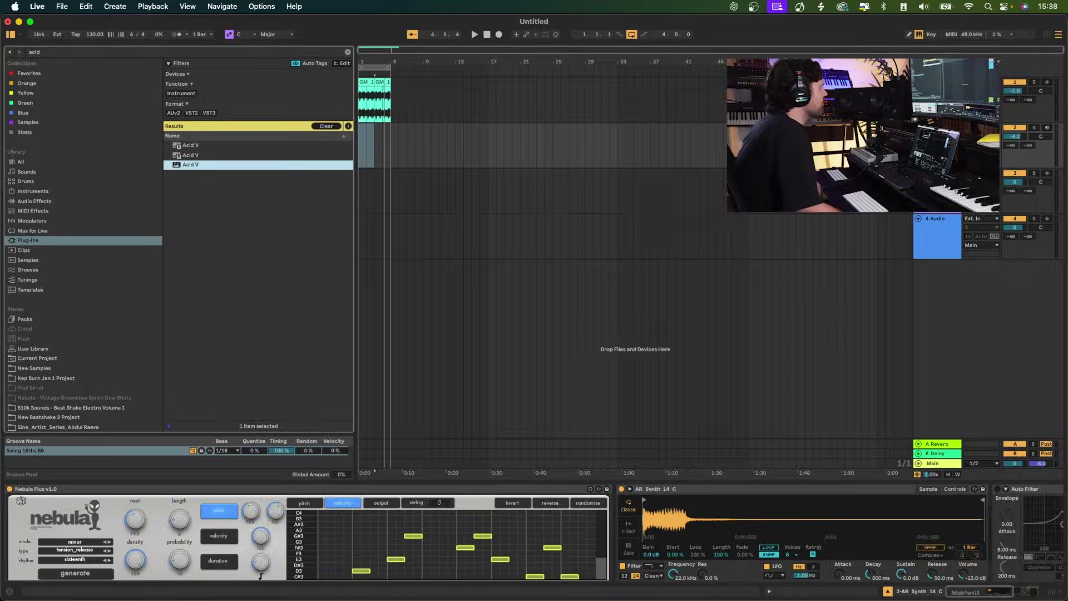
key("Return")
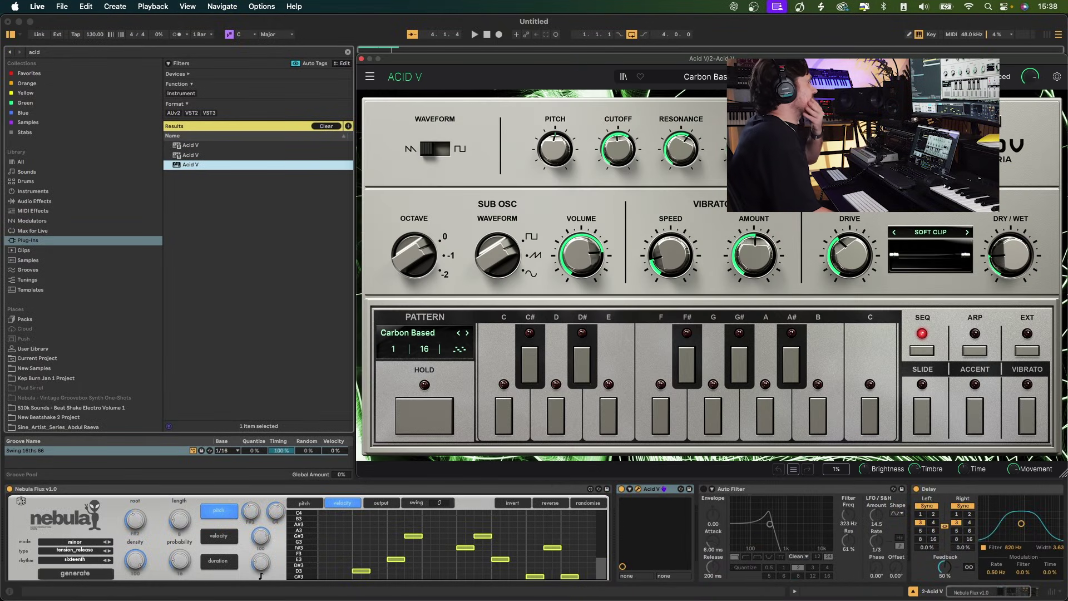
Step: Switch Acid V to external note control, play the pattern through it, and change its sound to Ready For Kicks
left_click(1026, 349)
key("space")
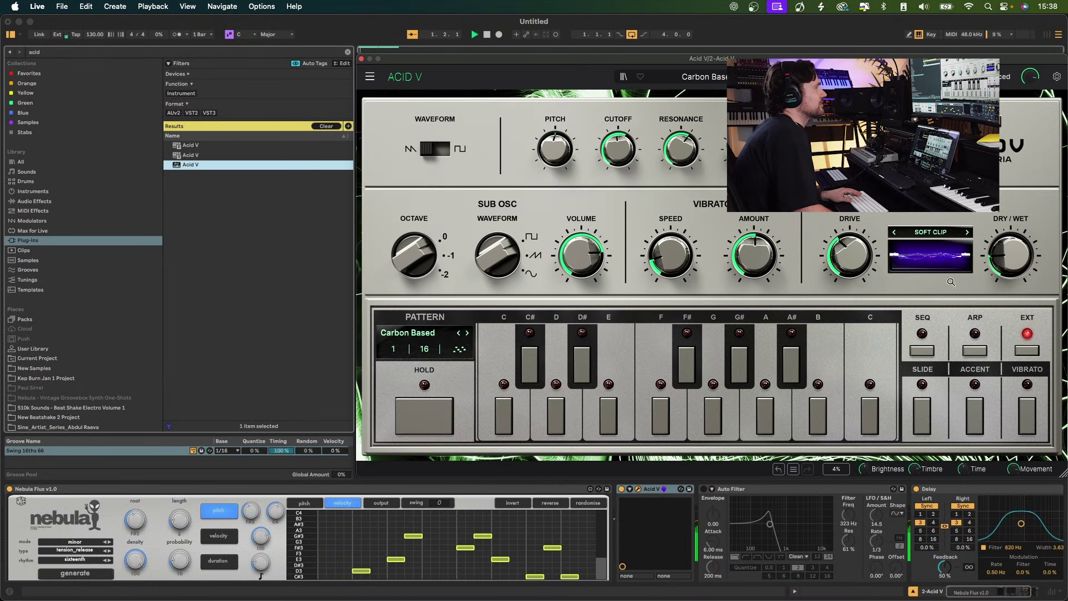
left_click(467, 332)
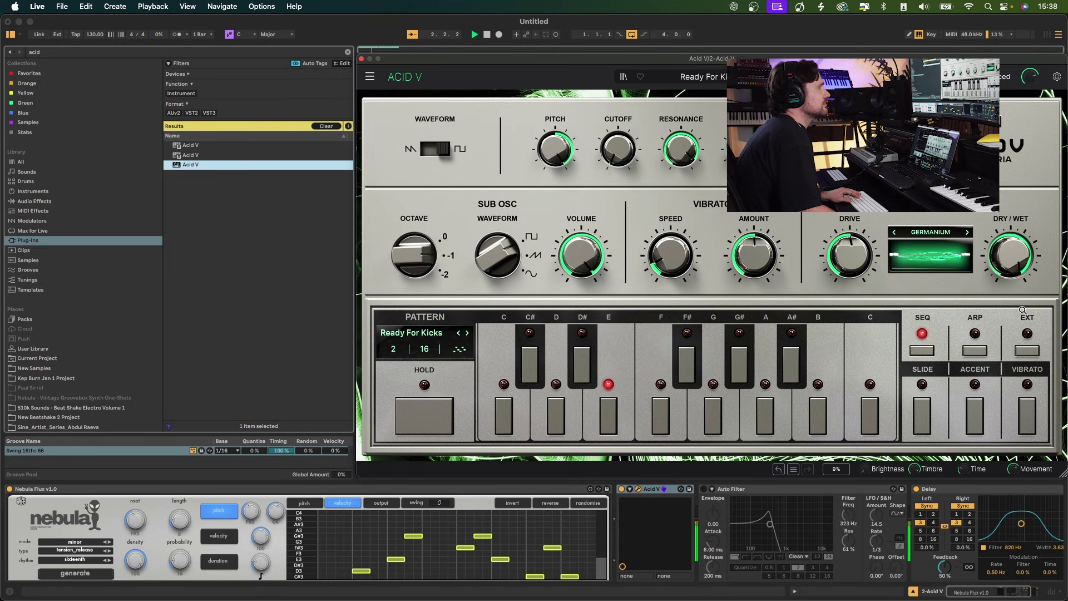
Step: Load the Melodic Journey sound in Acid V under external note control, lower the cutoff to about 0.21 and raise the resonance
left_click(1011, 336)
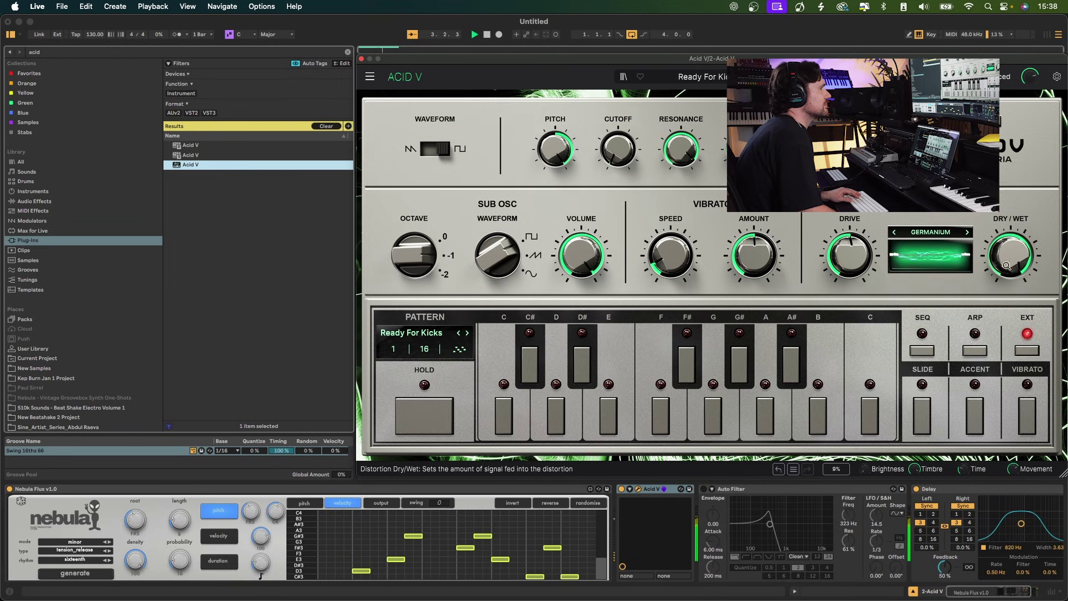
left_click_drag(619, 133, 619, 105)
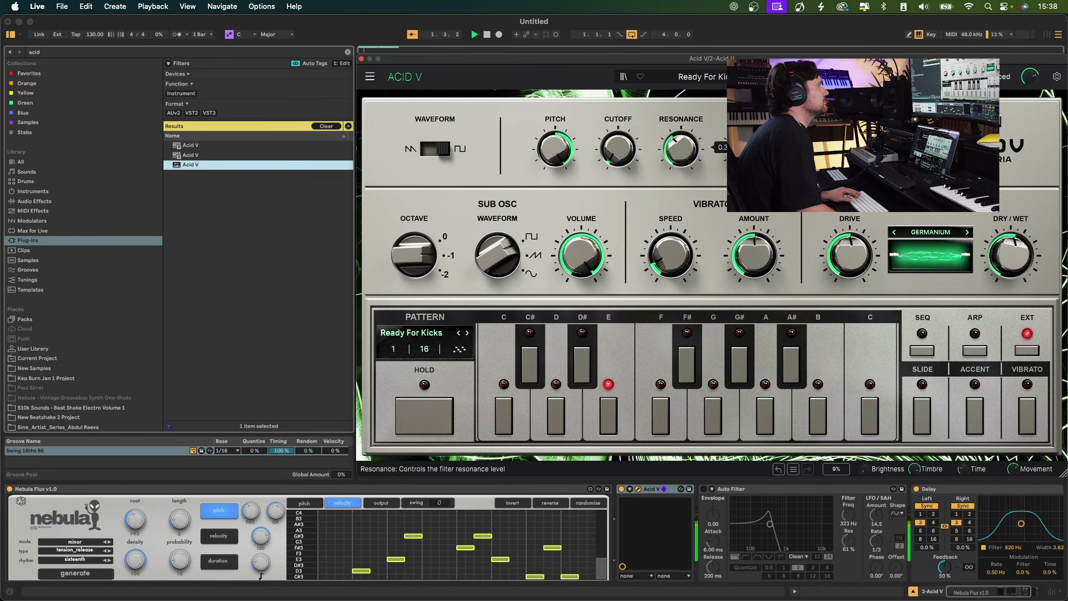
left_click(801, 77)
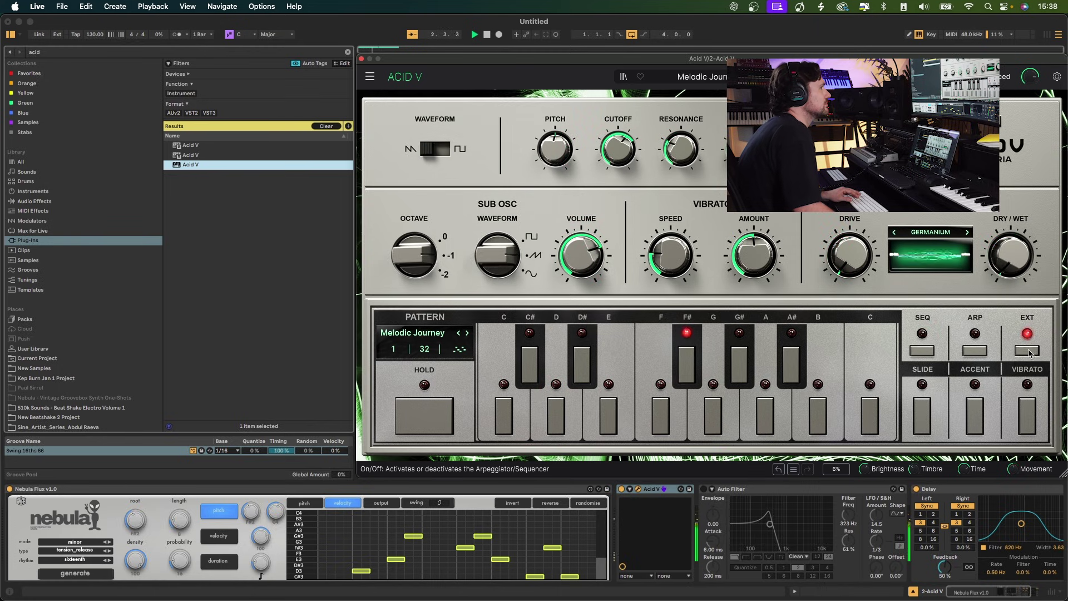
left_click_drag(618, 149, 614, 153)
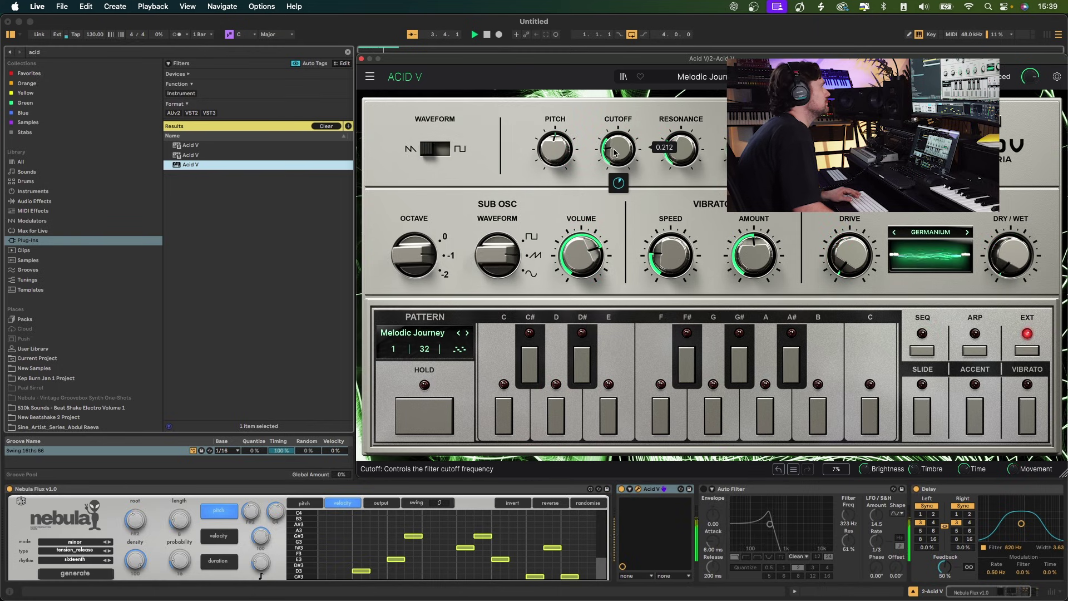
left_click_drag(681, 150, 680, 139)
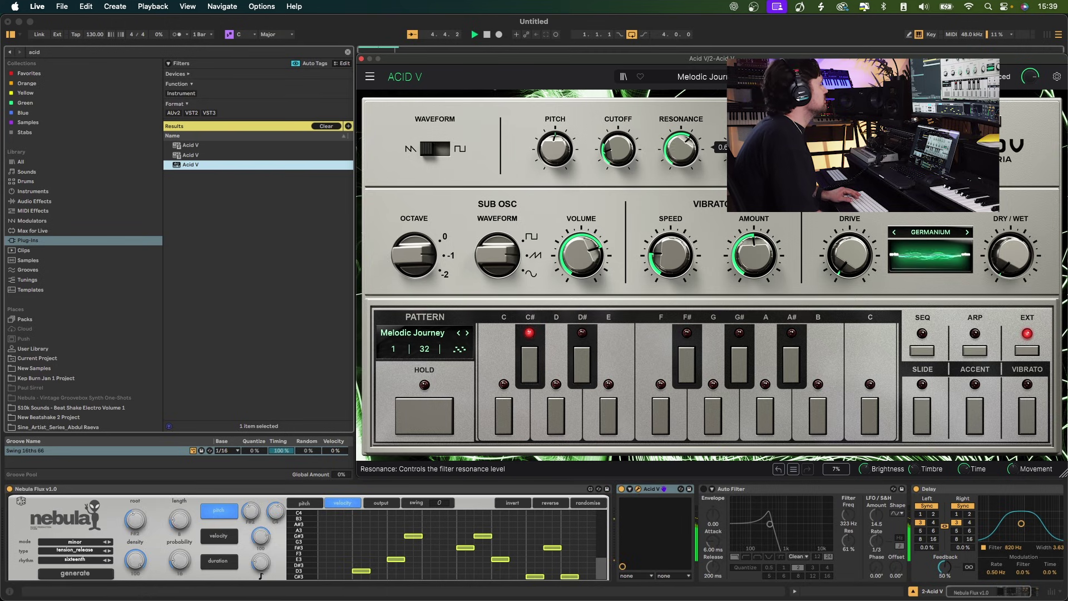
Step: Switch Acid V to its own sequencer and set the distortion dry/wet to about 33.6%
left_click_drag(603, 58, 407, 36)
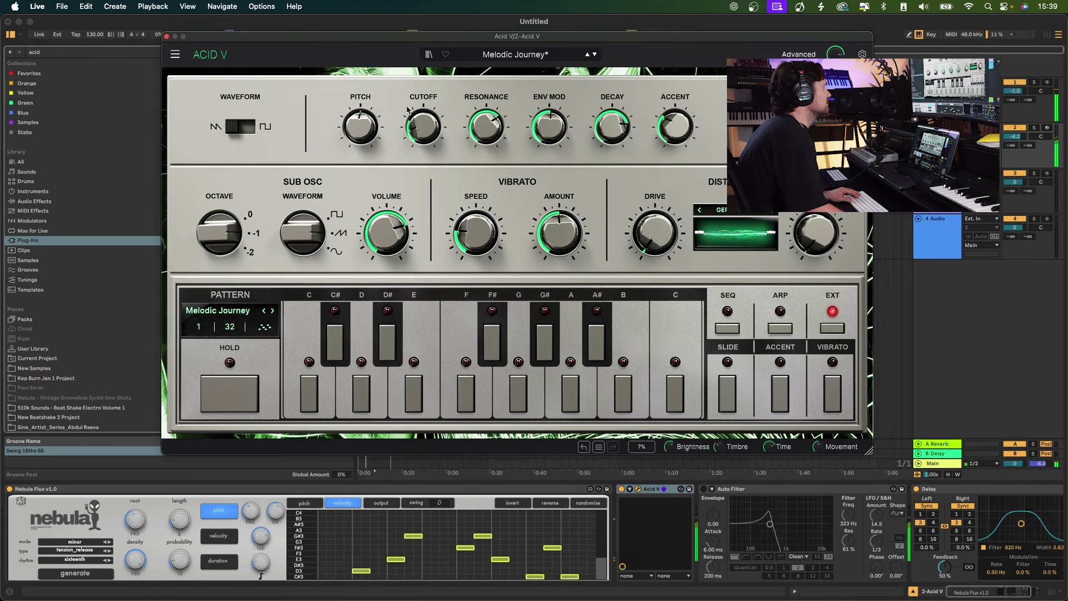
left_click(733, 328)
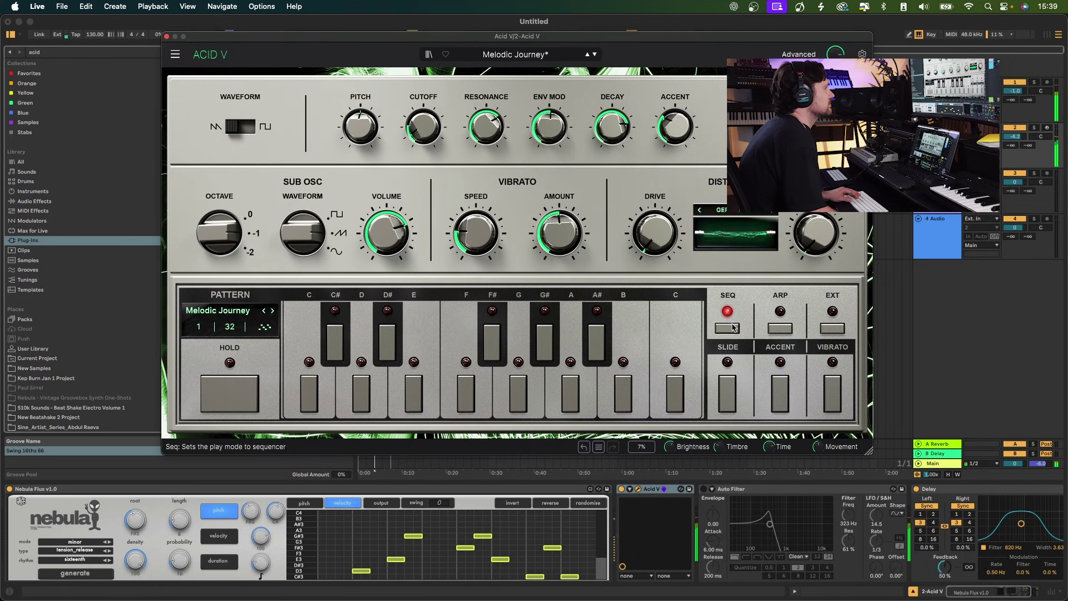
left_click_drag(816, 237, 816, 223)
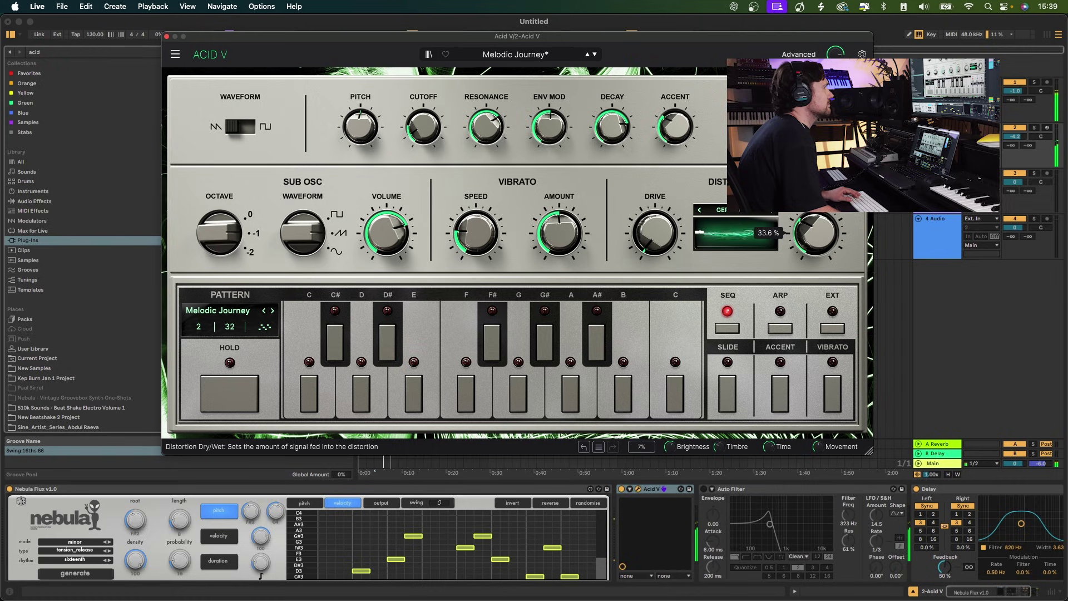
left_click_drag(299, 42, 432, 41)
Step: Audition the stepwise and arpeggio pattern types with a cutoff sweep, and return Acid V to external note control
left_click(109, 550)
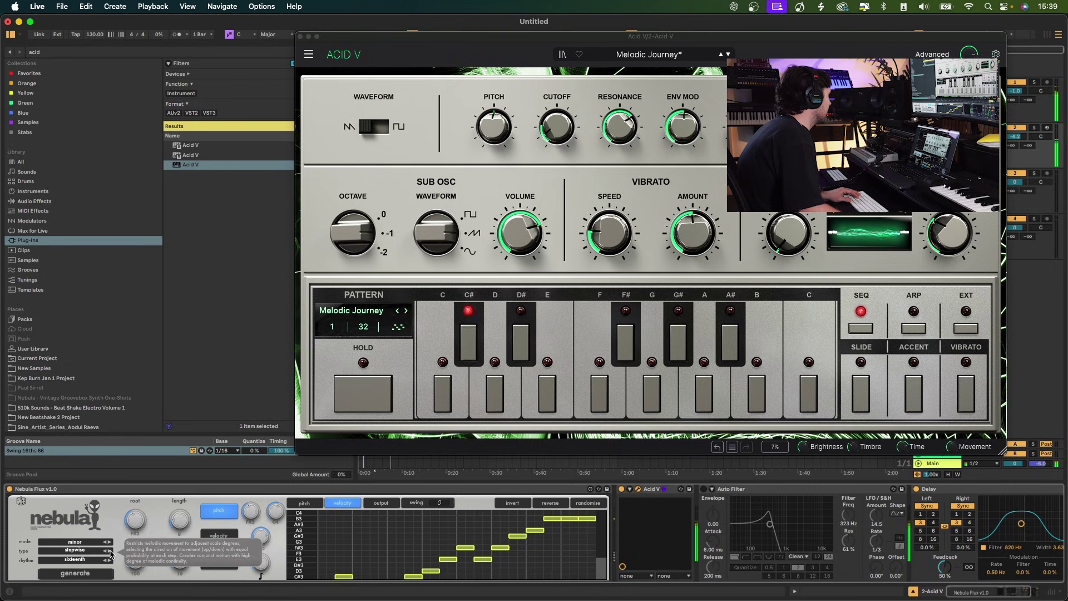
left_click(110, 552)
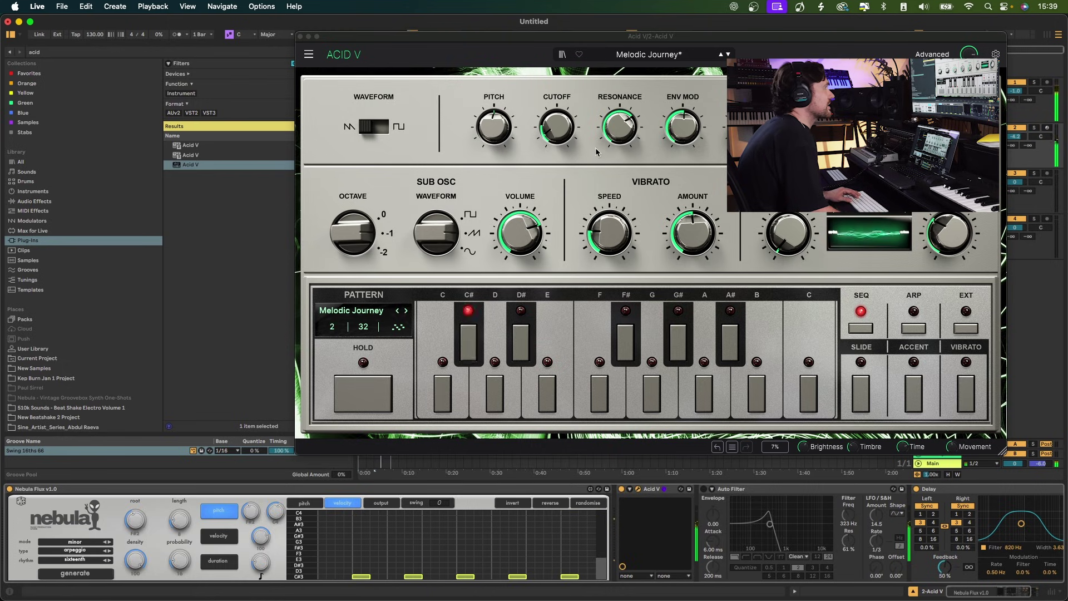
left_click_drag(557, 128, 556, 120)
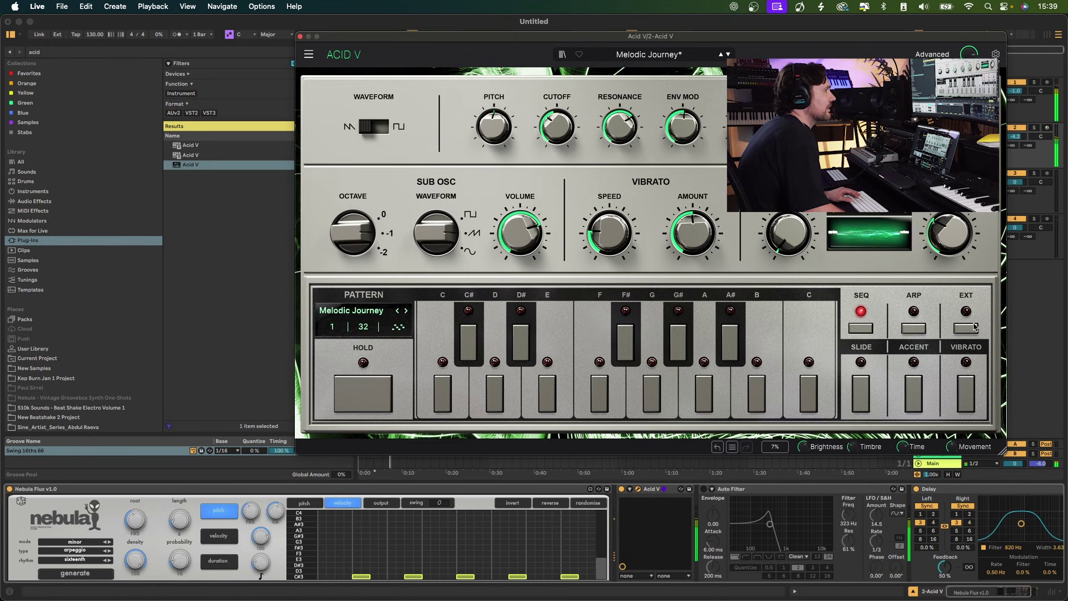
left_click_drag(547, 149, 557, 161)
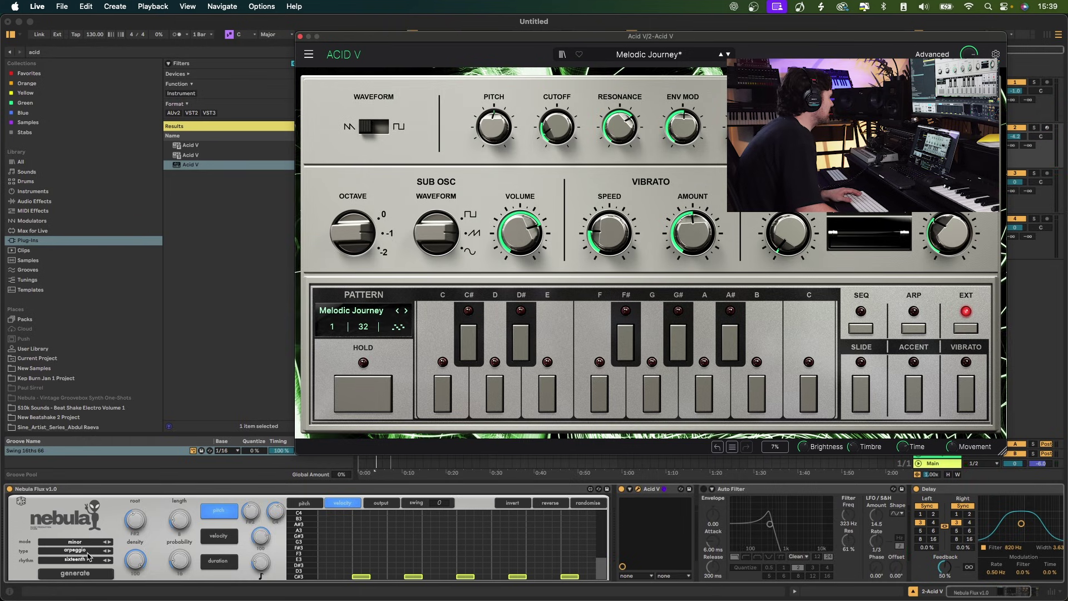
Step: Set the pattern type to motif and move three of its later notes to E3, B3 and G#3 while sweeping Acid V's cutoff
left_click(110, 553)
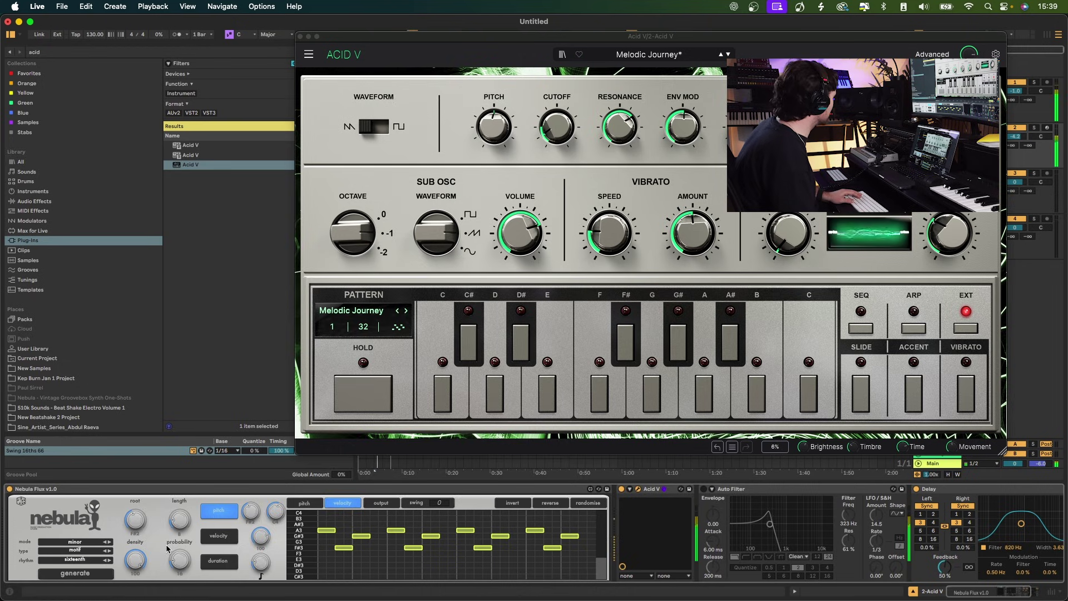
left_click(479, 549)
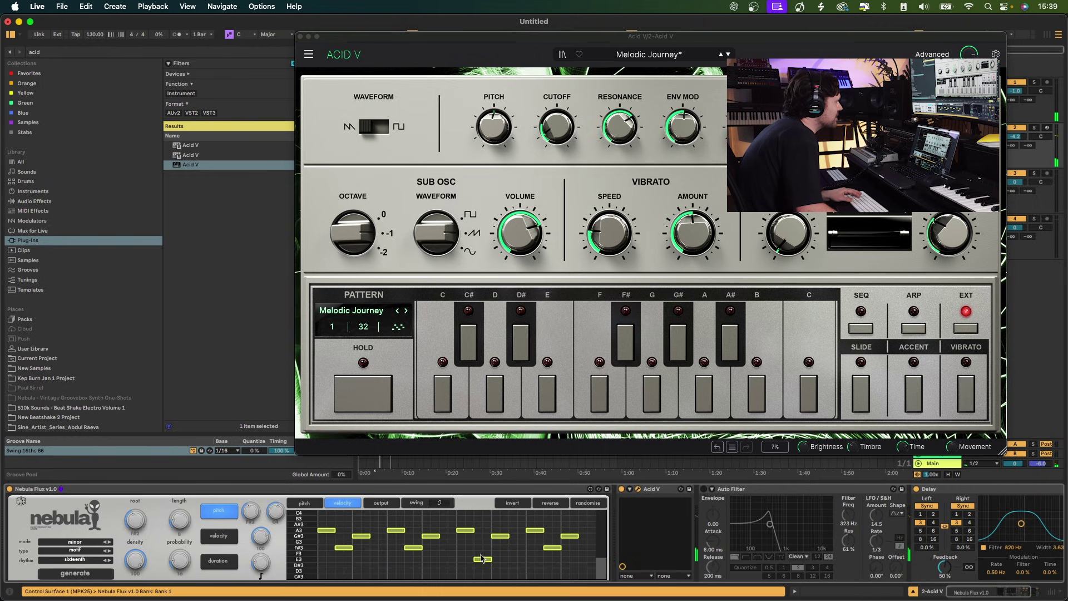
left_click_drag(500, 536, 498, 521)
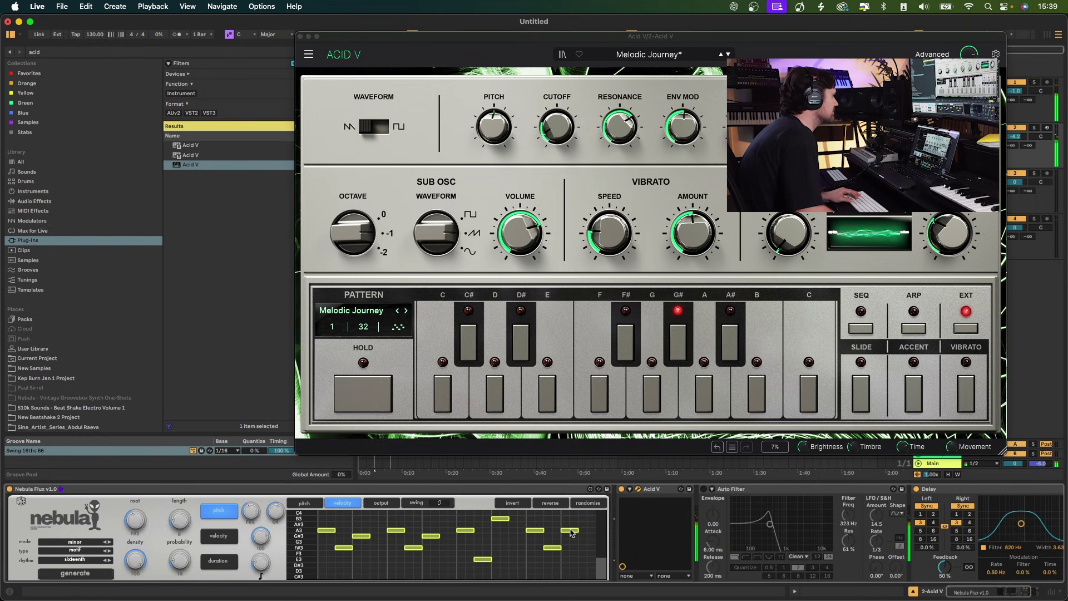
left_click_drag(570, 531, 570, 525)
mouse_move(556, 127)
left_mouse_down()
mouse_move(557, 101)
mouse_move(556, 120)
left_mouse_up()
left_click_drag(542, 194, 541, 194)
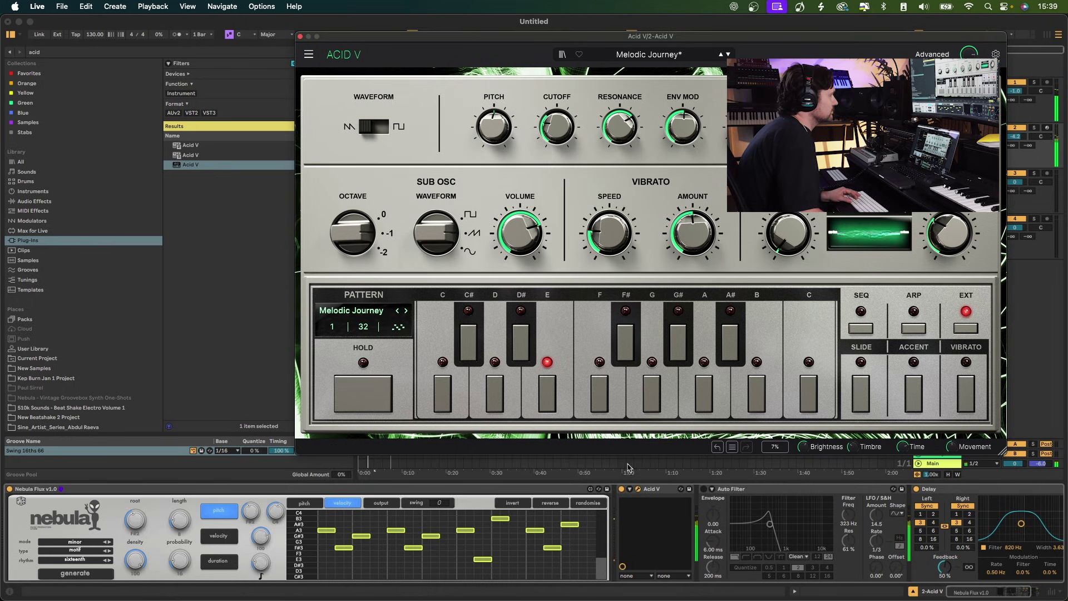
mouse_move(570, 525)
left_mouse_down()
mouse_move(573, 565)
mouse_move(557, 556)
mouse_move(570, 557)
mouse_move(570, 544)
left_mouse_up()
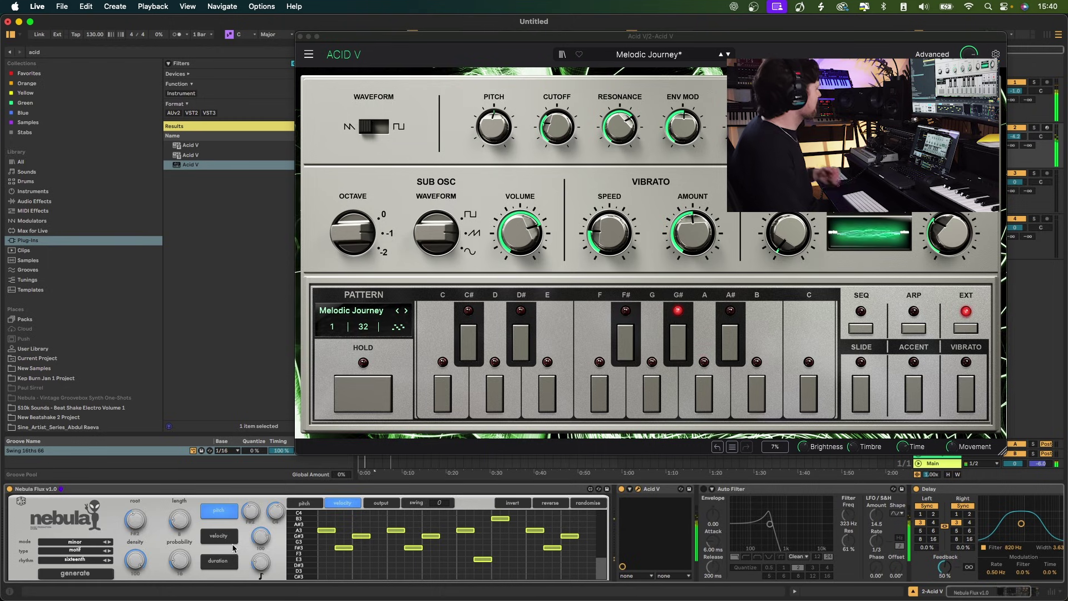
Step: Turn on and adjust Nebula Flux's duration variation, and step the rhythm past mixed_triplet to acid2 while sweeping Acid V's cutoff
left_click(221, 563)
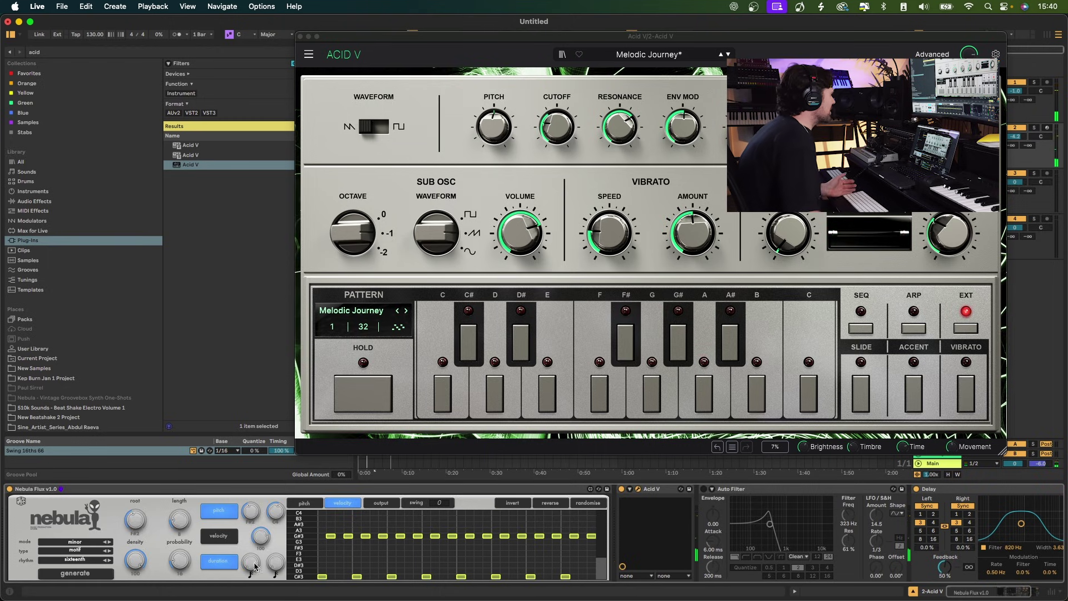
left_click_drag(257, 565, 271, 558)
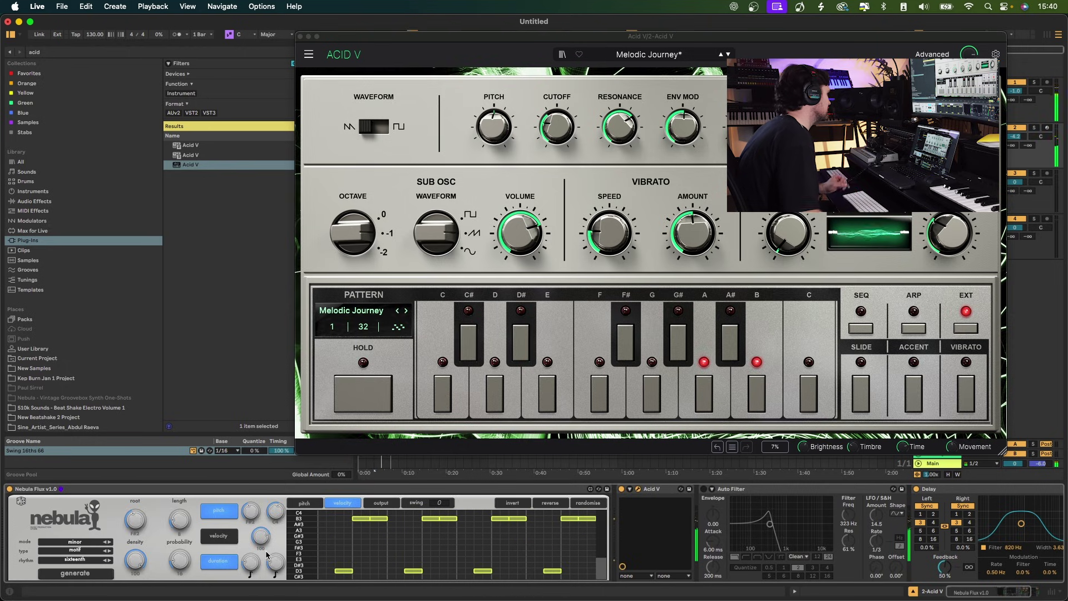
left_click(110, 560)
left_click(111, 561)
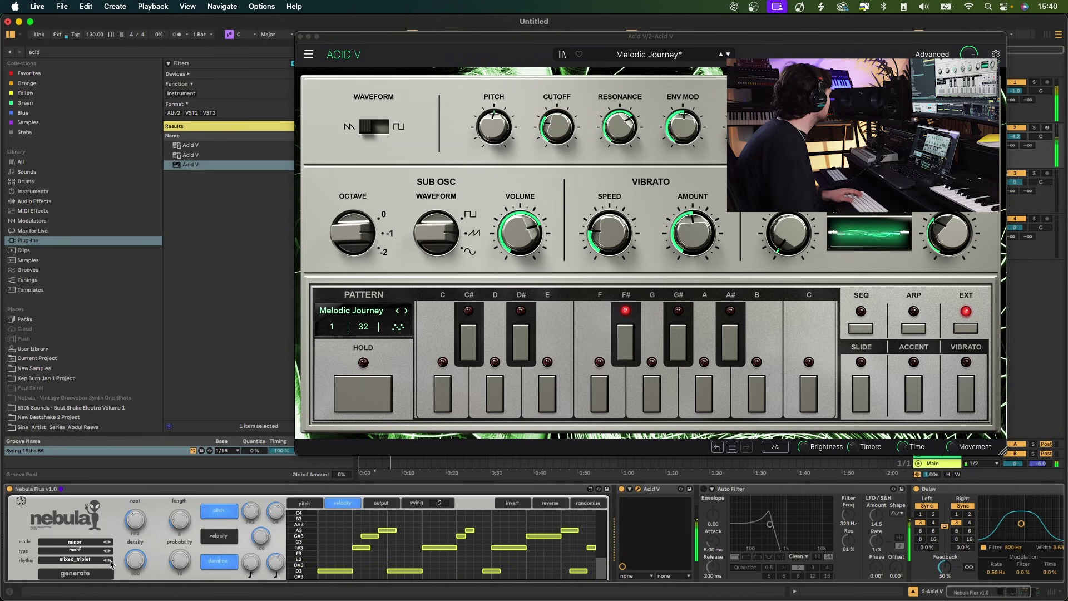
left_click(110, 560)
left_click(110, 560)
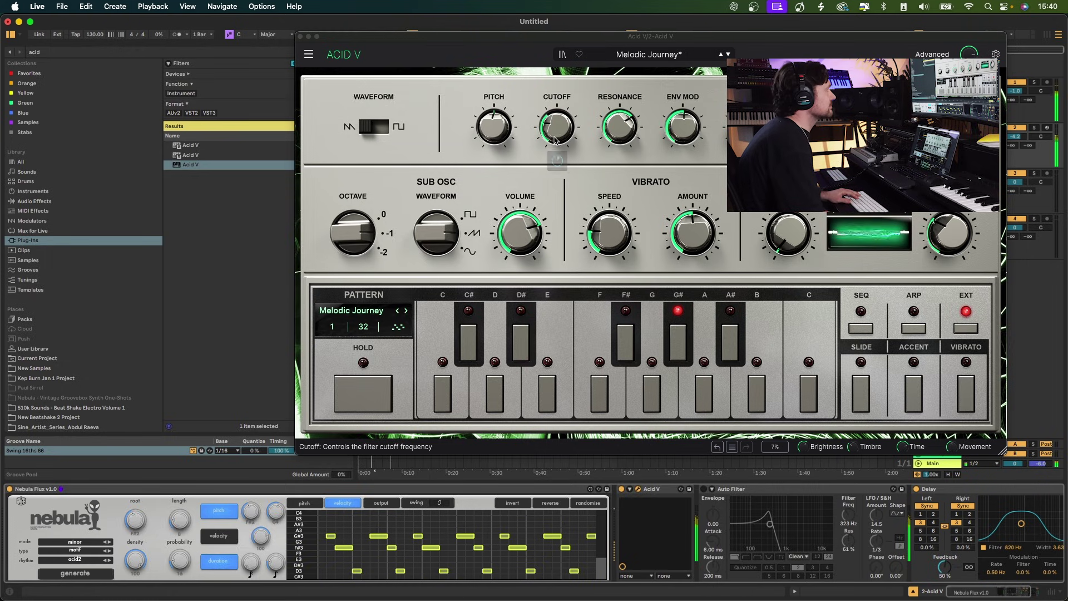
left_click_drag(556, 127, 556, 147)
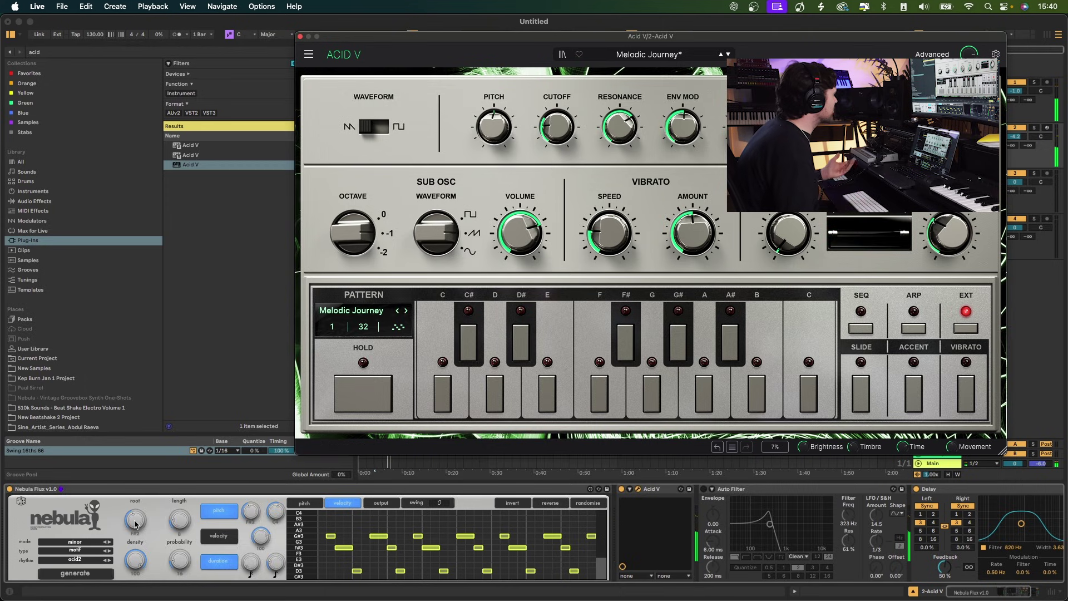
Step: Change the pattern's root, regenerate the acid2 motif and lower one of its later notes to D#3
left_click_drag(135, 523, 134, 525)
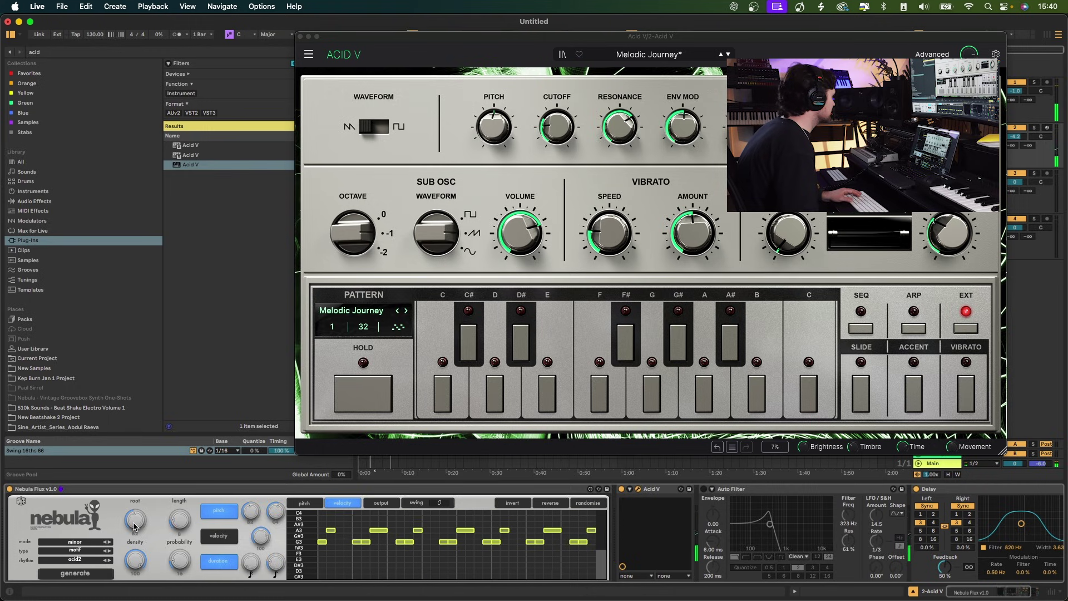
left_click(102, 573)
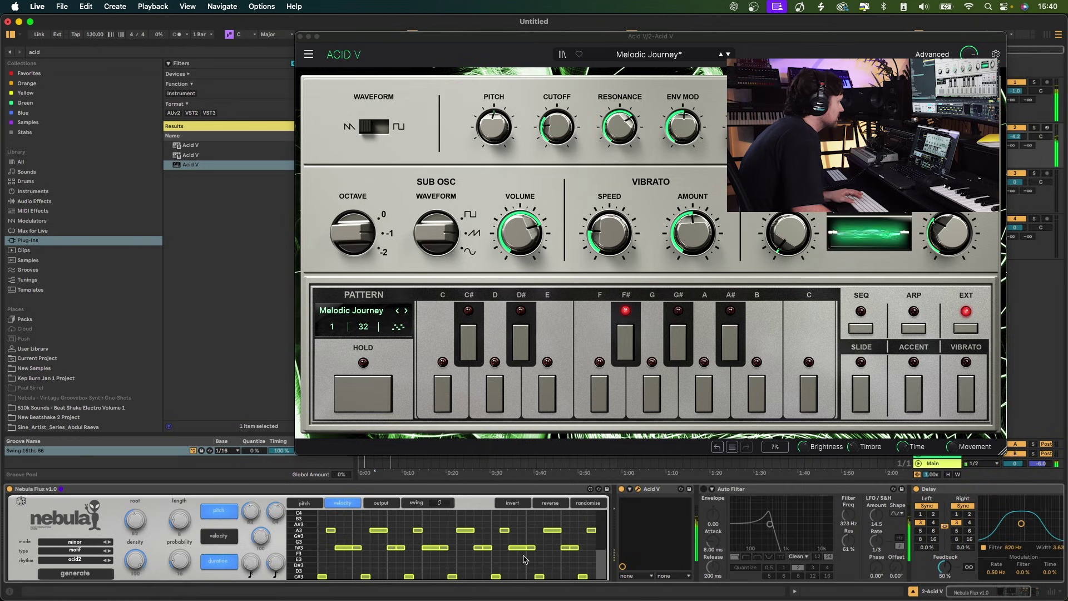
left_click_drag(517, 551, 517, 569)
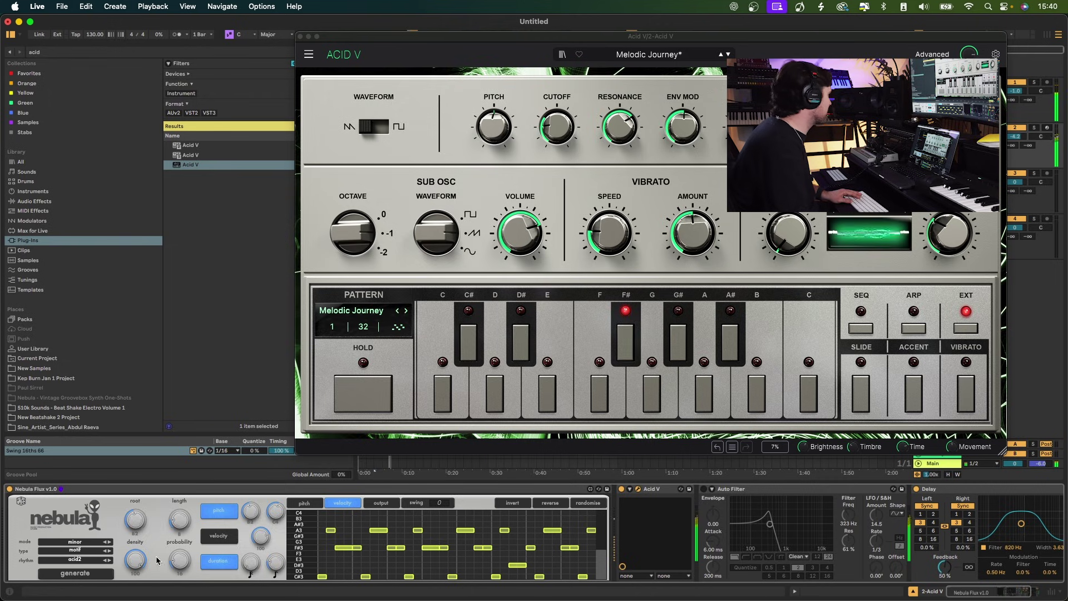
Step: Close the Acid V window and output the pattern as a MIDI clip on the Acid V track in the session view
left_click(300, 36)
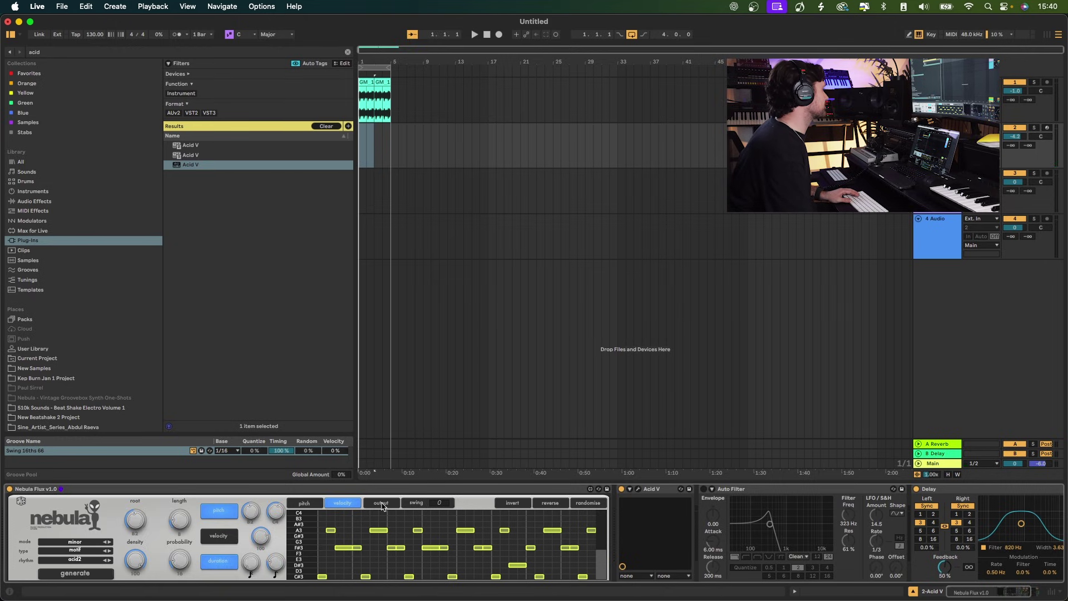
key("Tab")
left_click(430, 71)
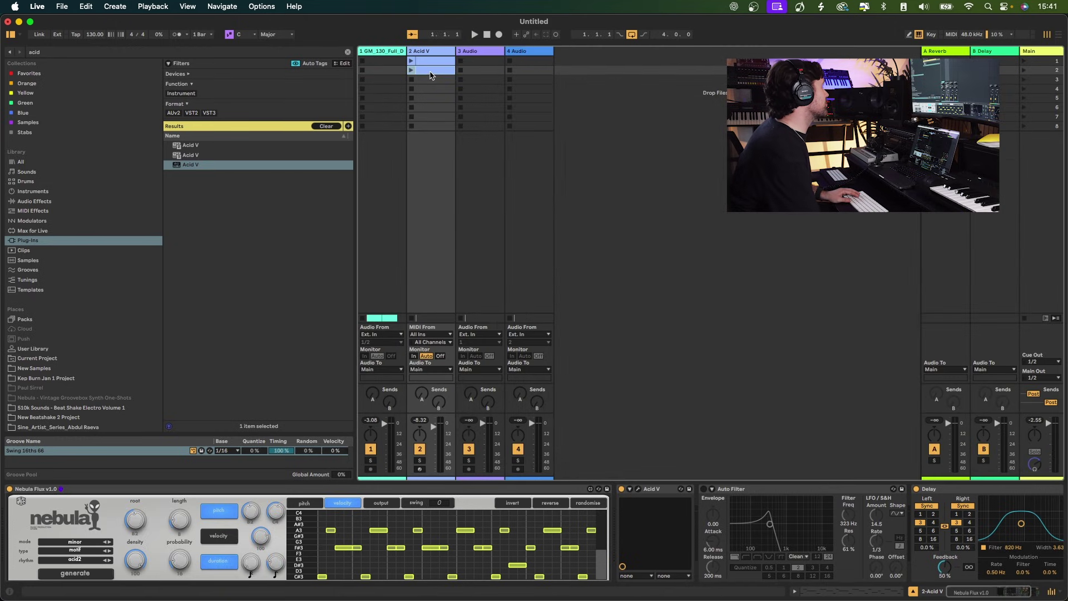
key("Tab")
Step: Place the clip at the start of the Acid V track in the arrangement, duplicate it and play it with Nebula Flux off
left_click_drag(382, 127, 362, 164)
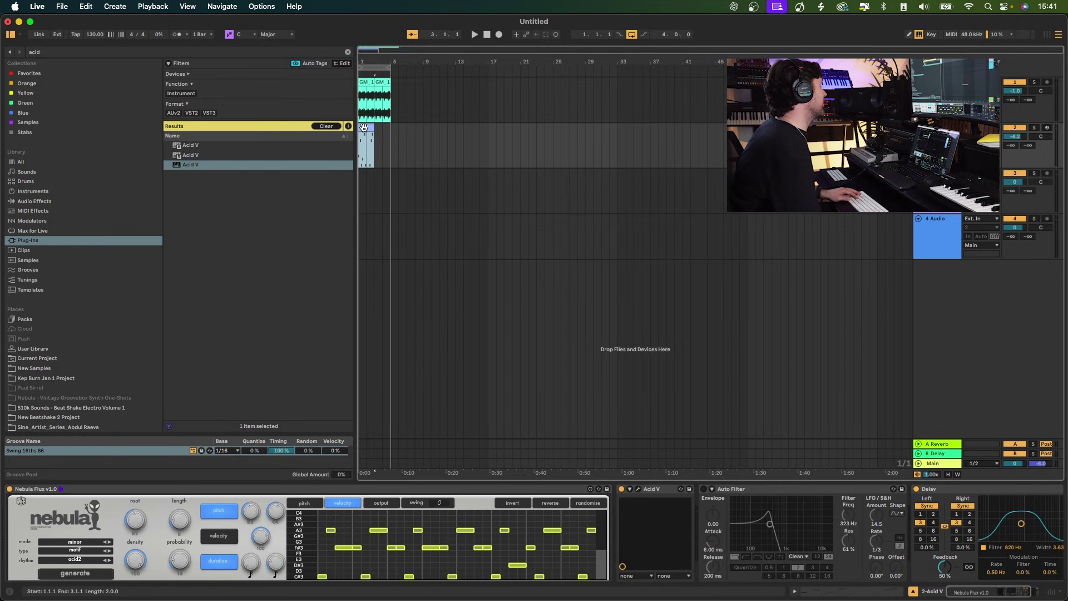
key("super+d")
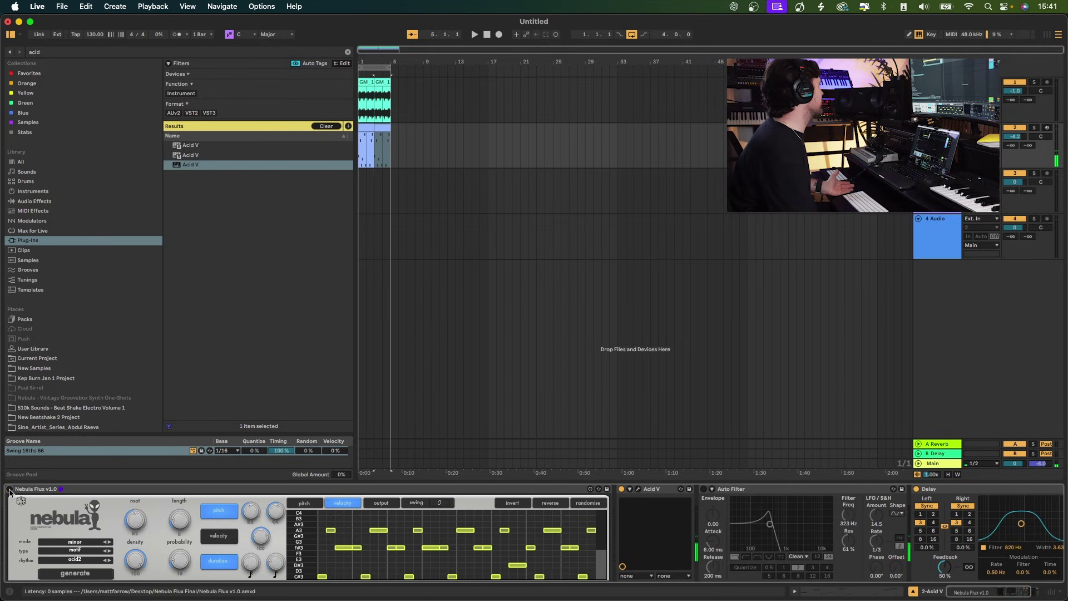
key("space")
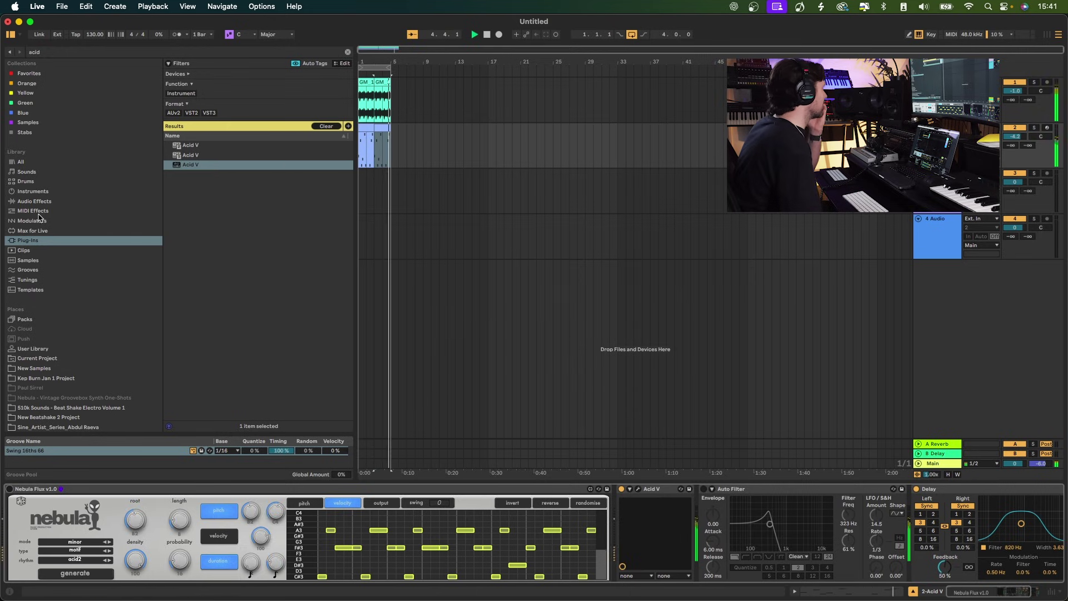
Step: Add the Pitch MIDI effect before Acid V, set it to +12 semitones and play the transposed clips
left_click(34, 211)
left_click(348, 52)
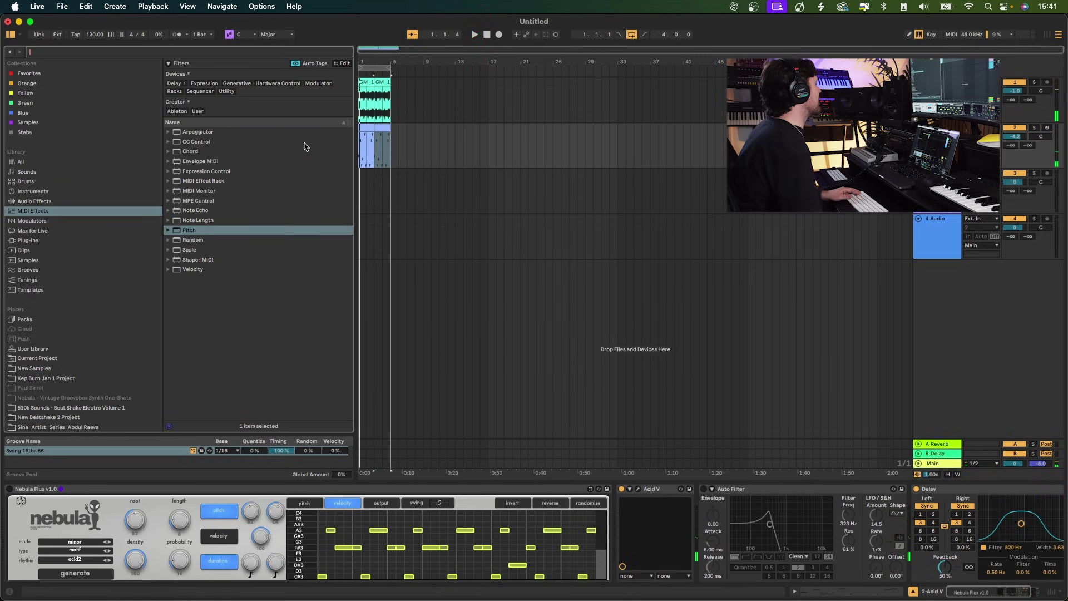
double_click(173, 228)
left_click(637, 517)
type("12")
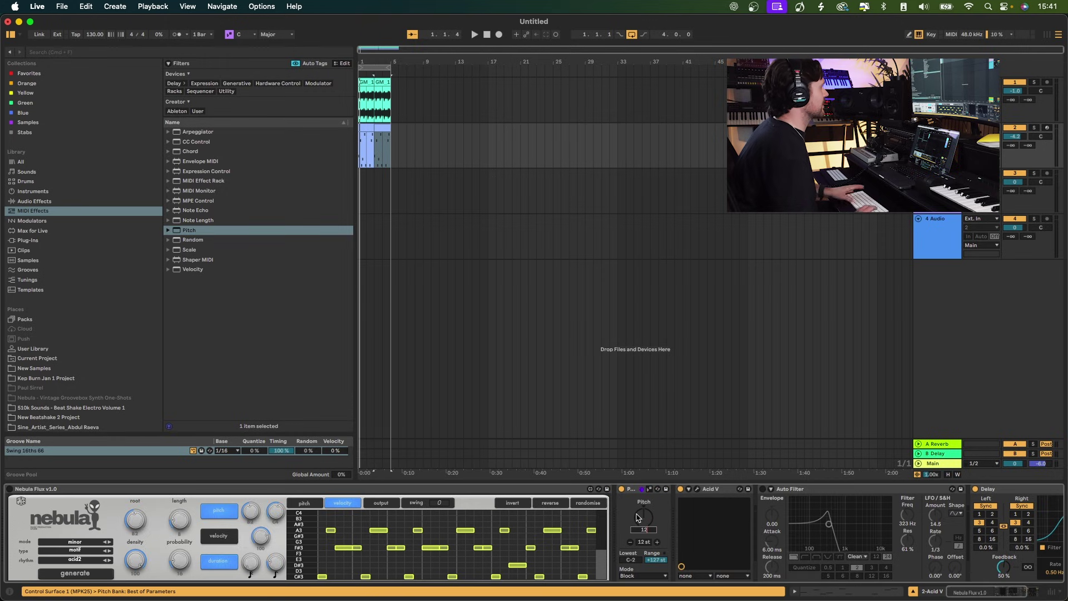
key("Return")
key("space")
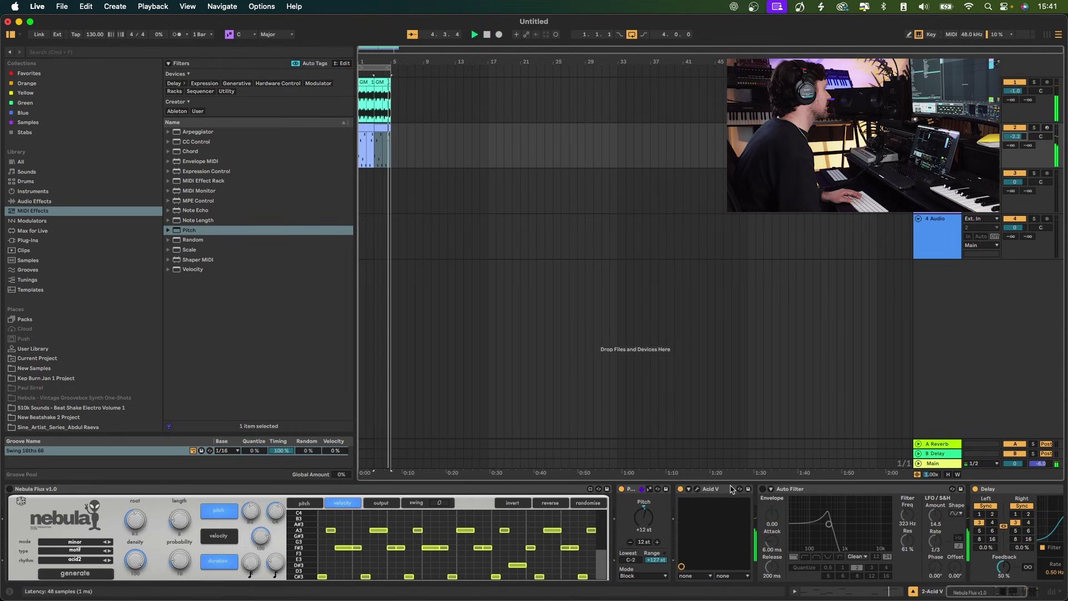
Step: Delete the MIDI clips from the Acid V track in the arrangement and turn Nebula Flux back on
left_click_drag(410, 162, 321, 150)
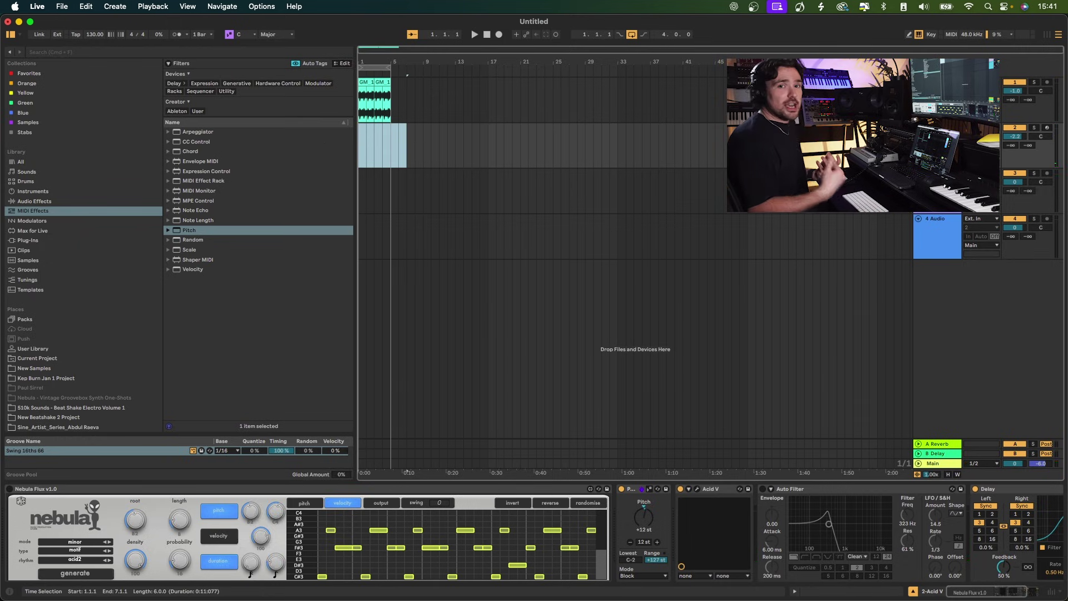
left_click(9, 489)
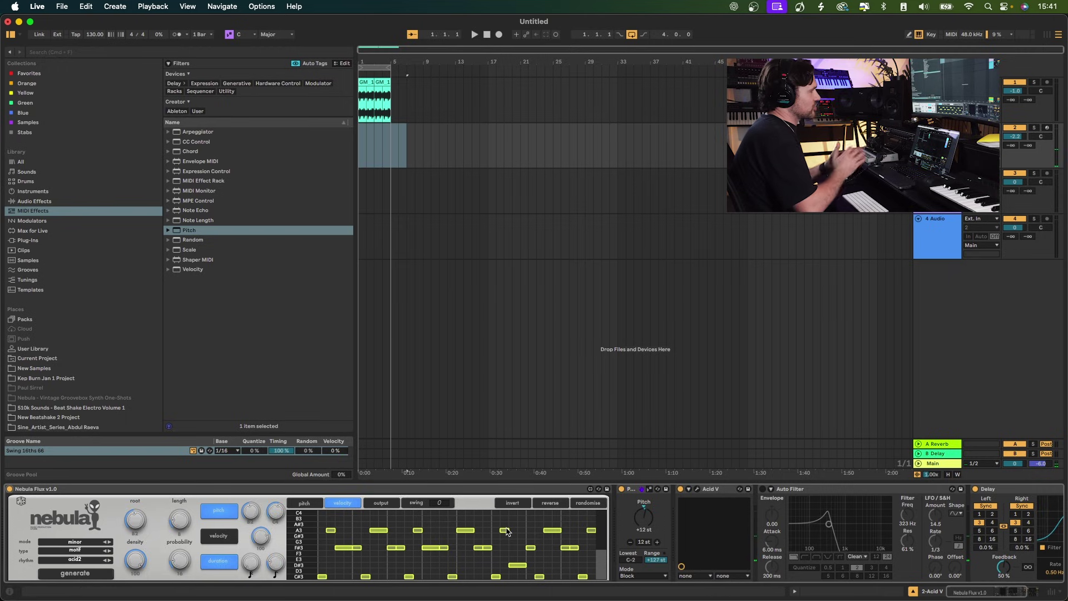
Step: Remove the Acid V instrument from its track and switch the Delay effect off
left_click_drag(447, 503, 448, 489)
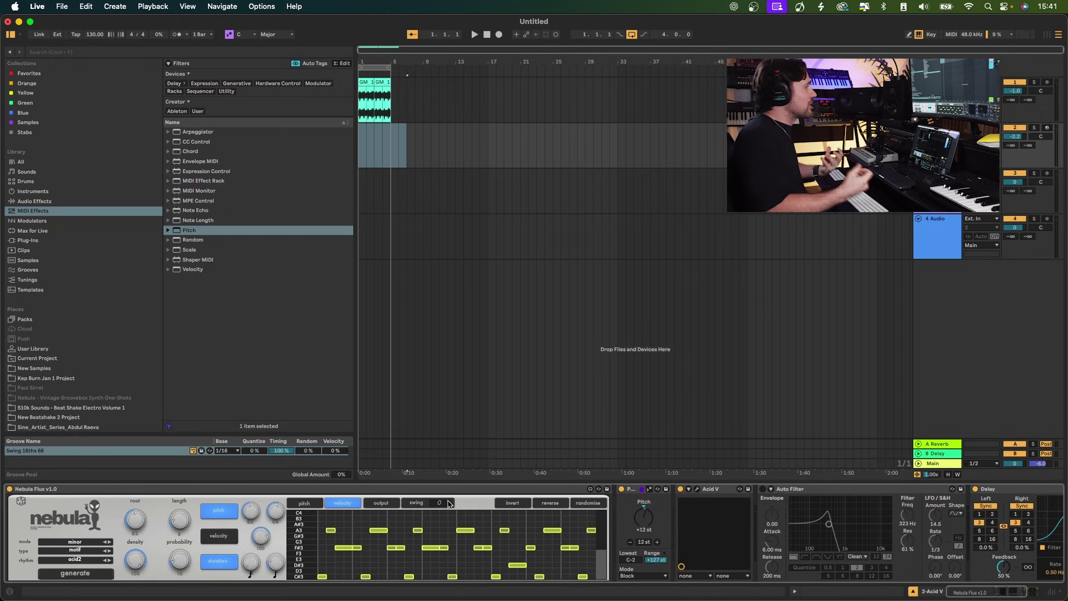
left_click(723, 489)
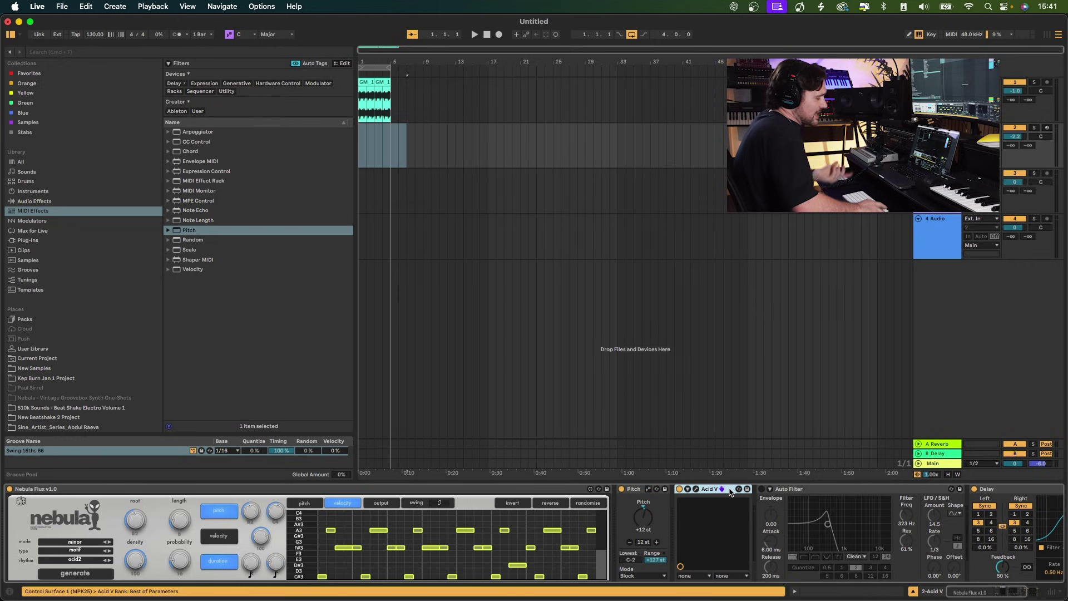
key("Delete")
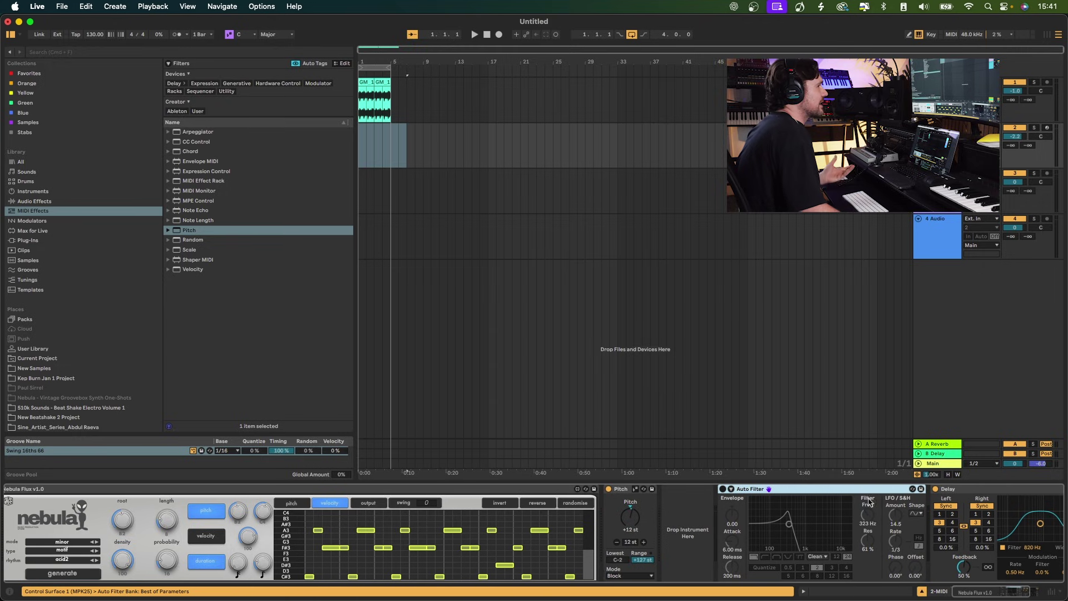
left_click(934, 491)
Step: Audition bass one-shots in the Sine Artist Series folder, load AR_Bass_02_C.wav after the Pitch effect and play the pattern
scroll(61, 287, "down", 4)
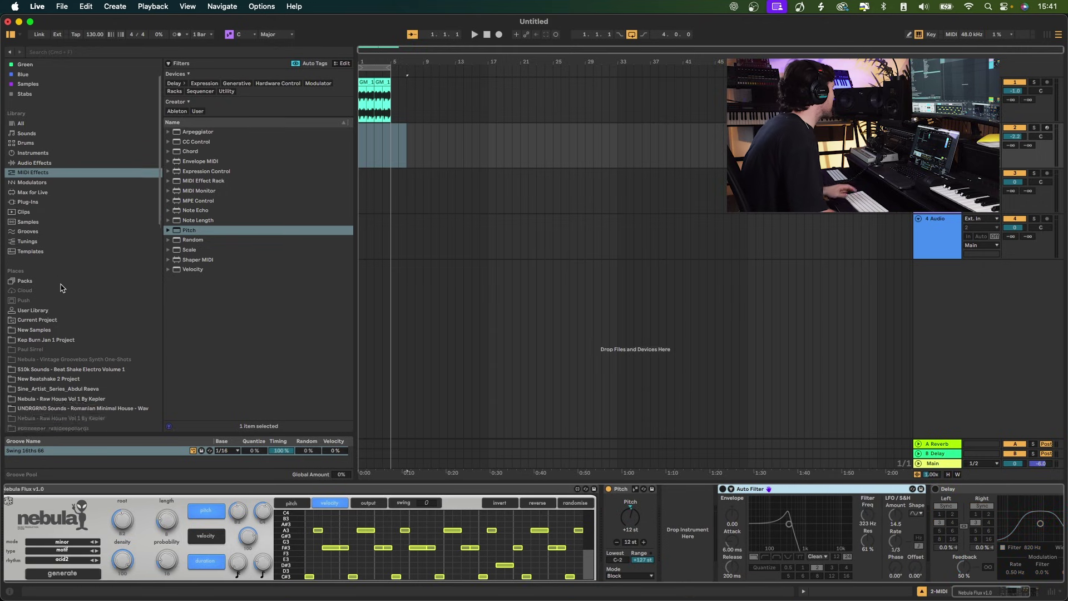
scroll(64, 291, "down", 5)
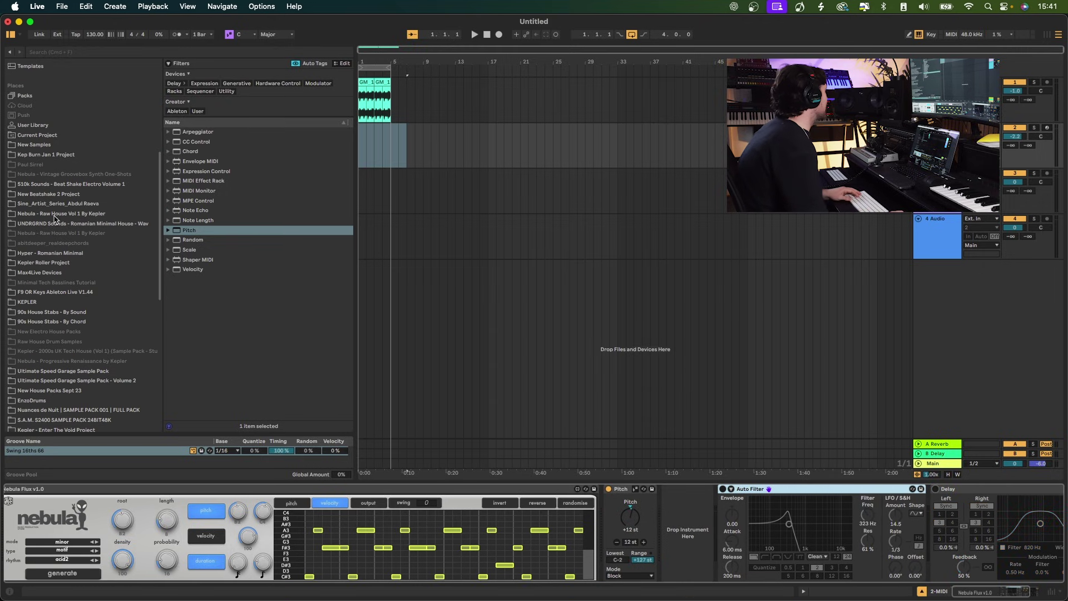
left_click(50, 205)
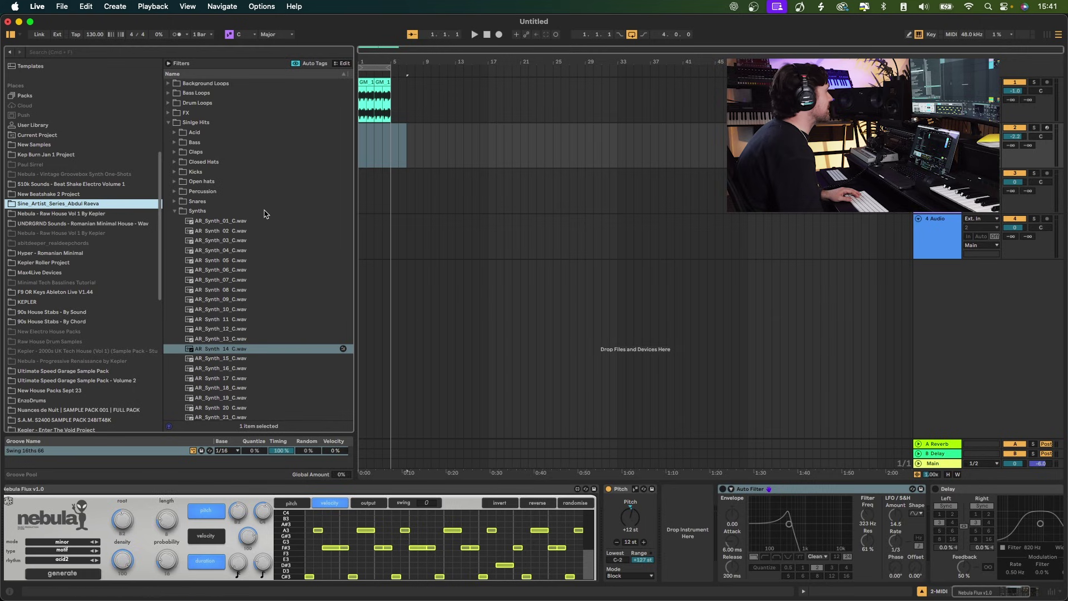
left_click(179, 146)
left_click(220, 162)
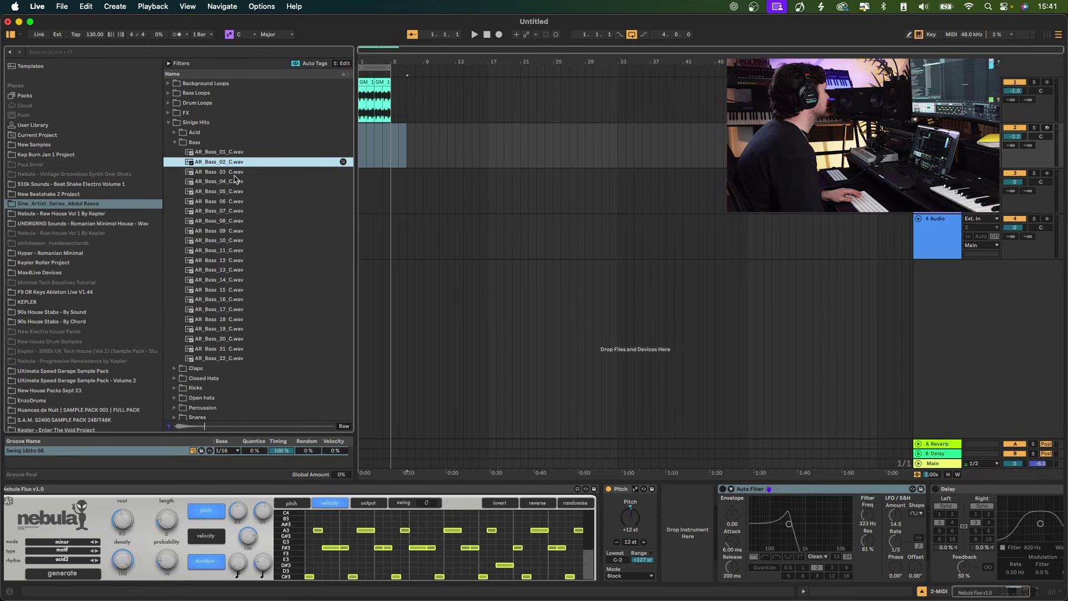
left_click(216, 173)
left_click(214, 163)
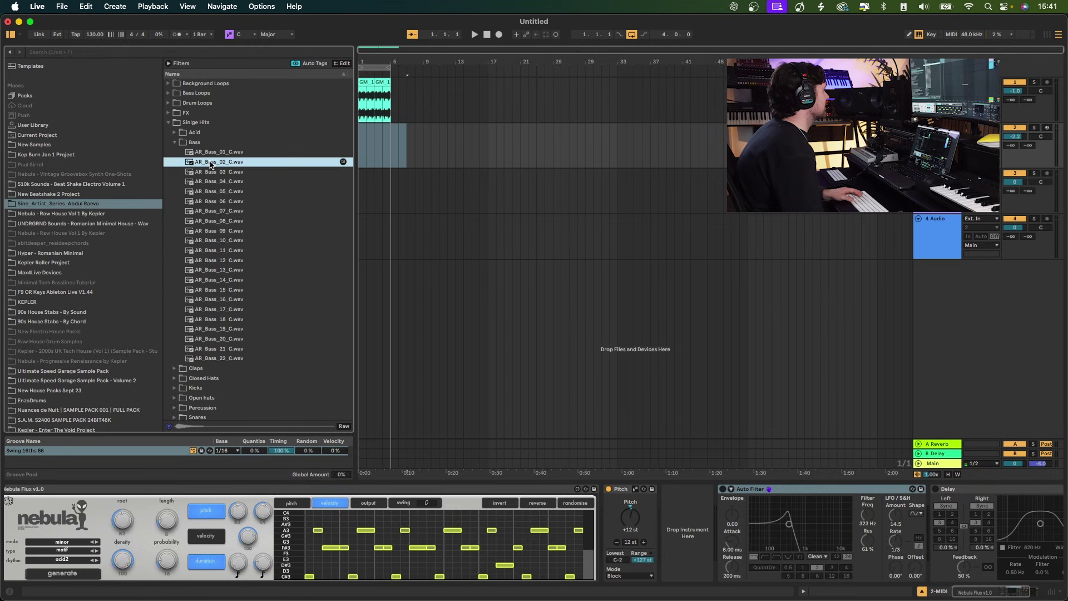
double_click(208, 163)
key("space")
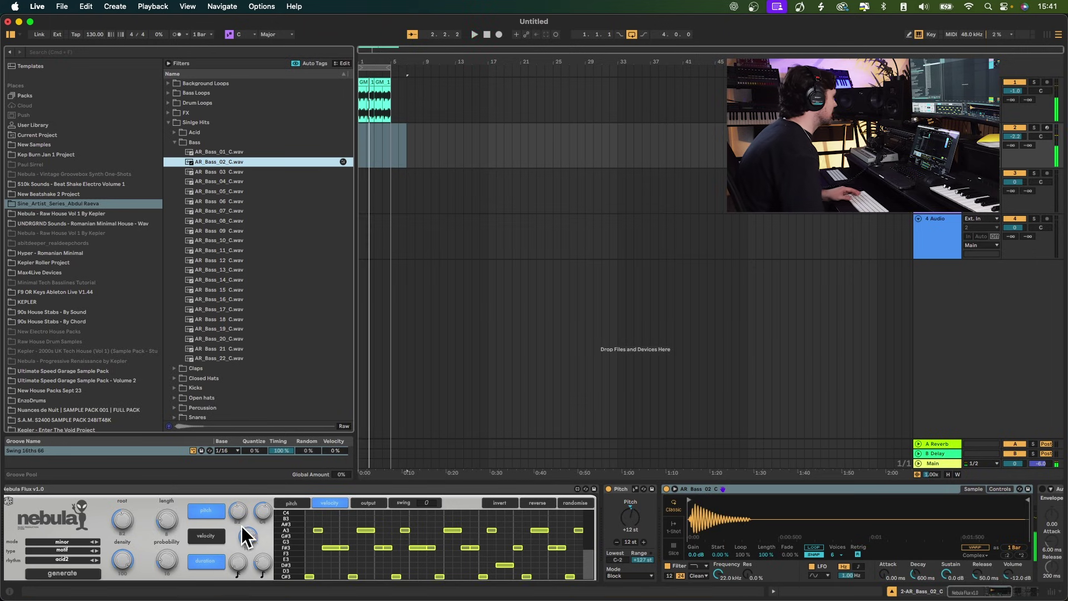
Step: Lower the root in Nebula Flux and solo the bass track
left_click_drag(122, 524, 122, 537)
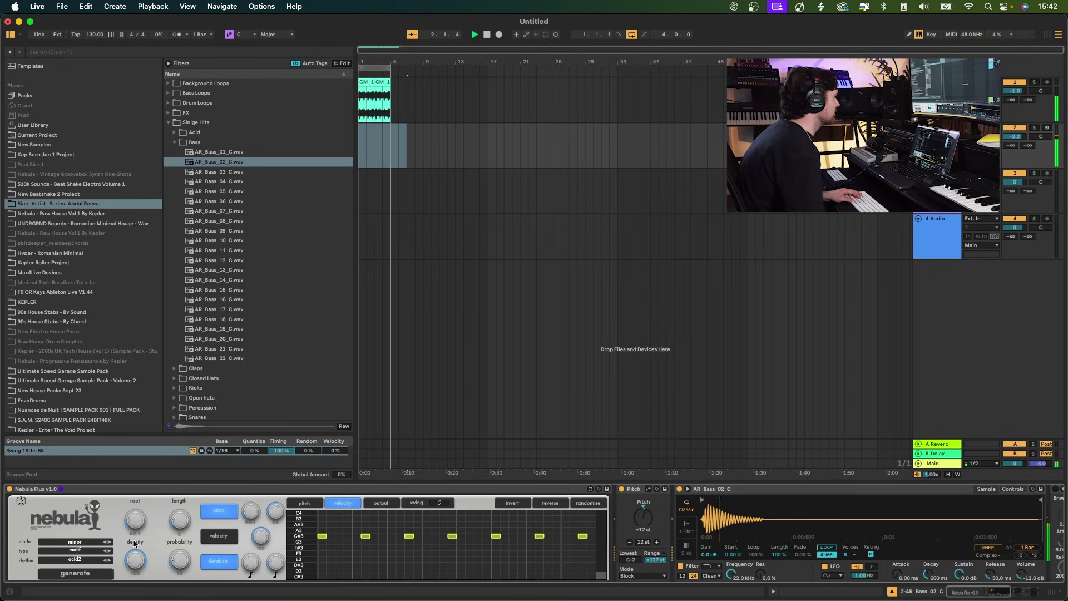
scroll(686, 506, "right", 3)
scroll(686, 506, "left", 2)
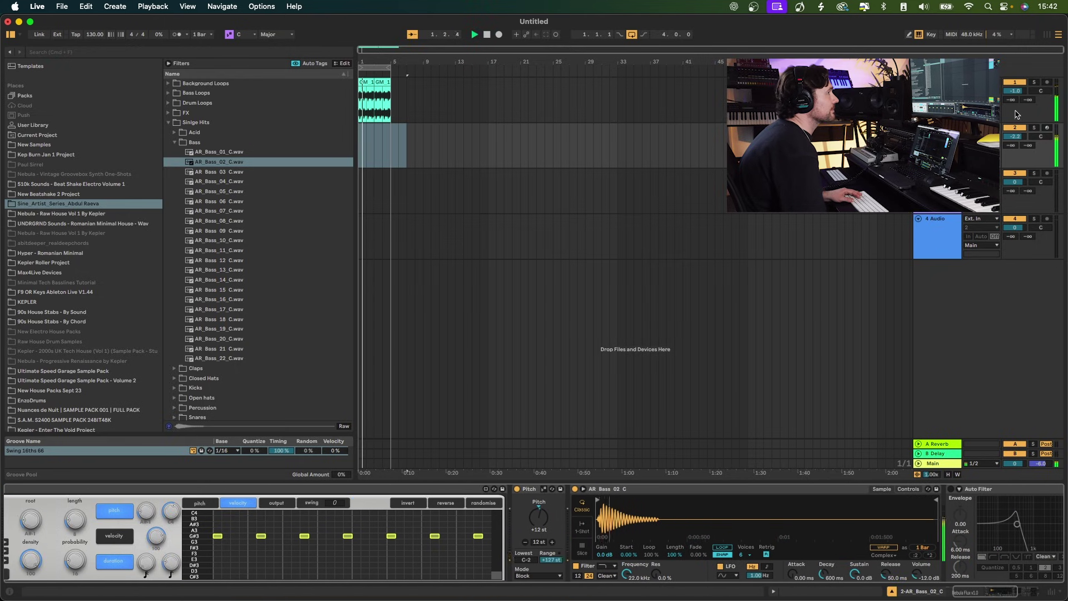
scroll(283, 482, "left", 3)
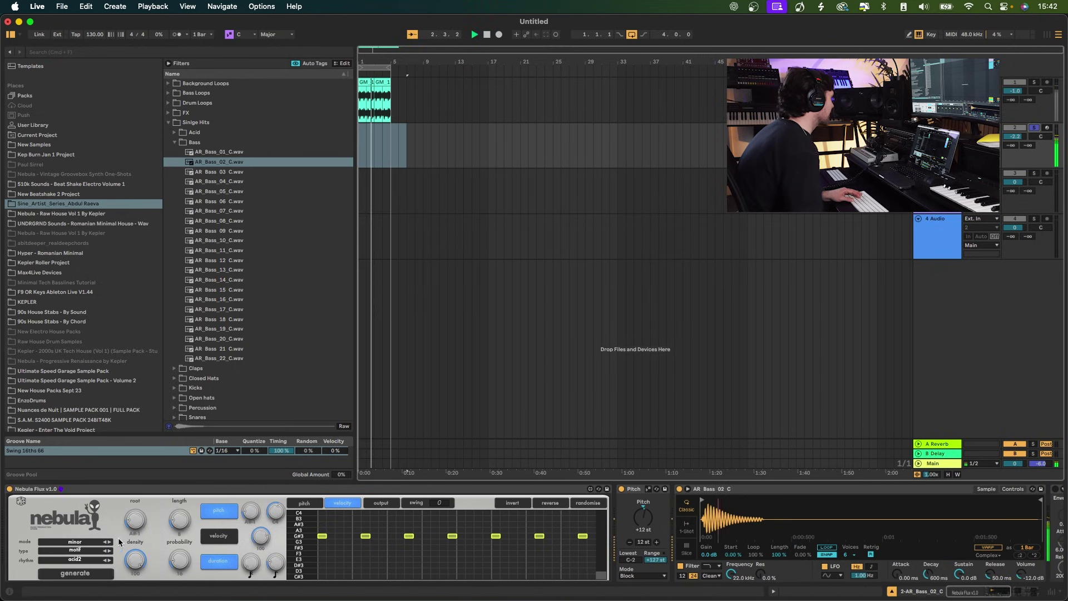
Step: Try the stepwise pattern type, switch to arpeggio, adjust the root and restart playback
left_click(108, 551)
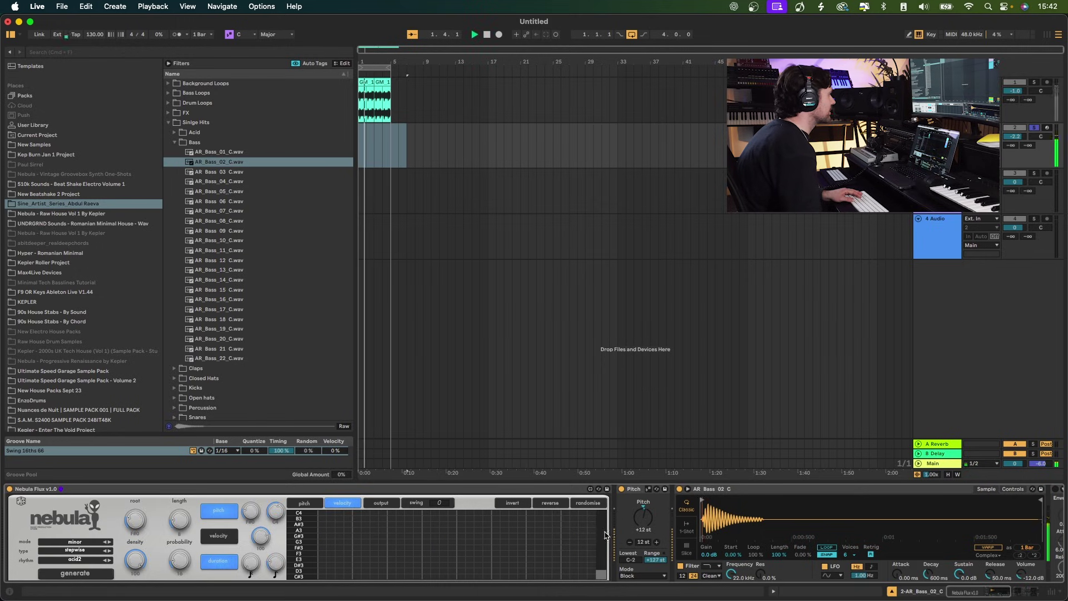
left_click_drag(137, 526, 138, 523)
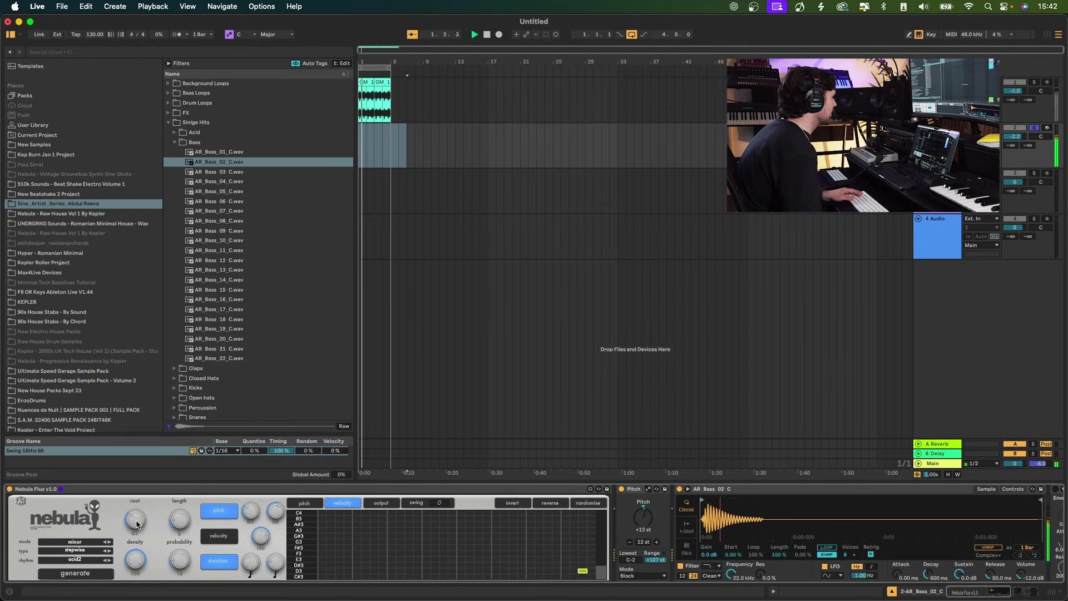
left_click_drag(135, 522, 121, 541)
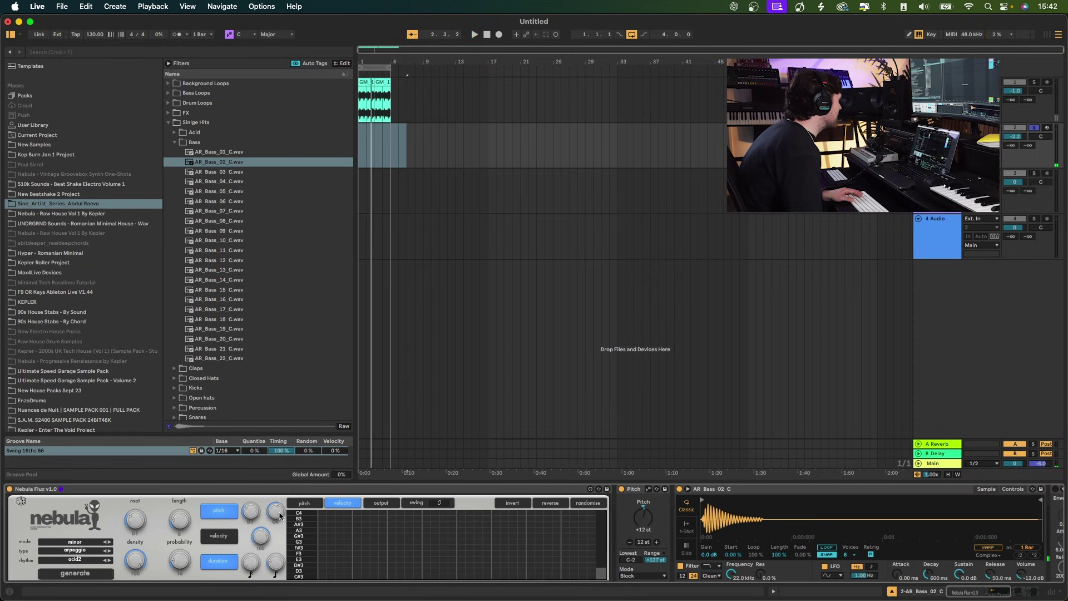
scroll(315, 523, "down", 5)
key("space")
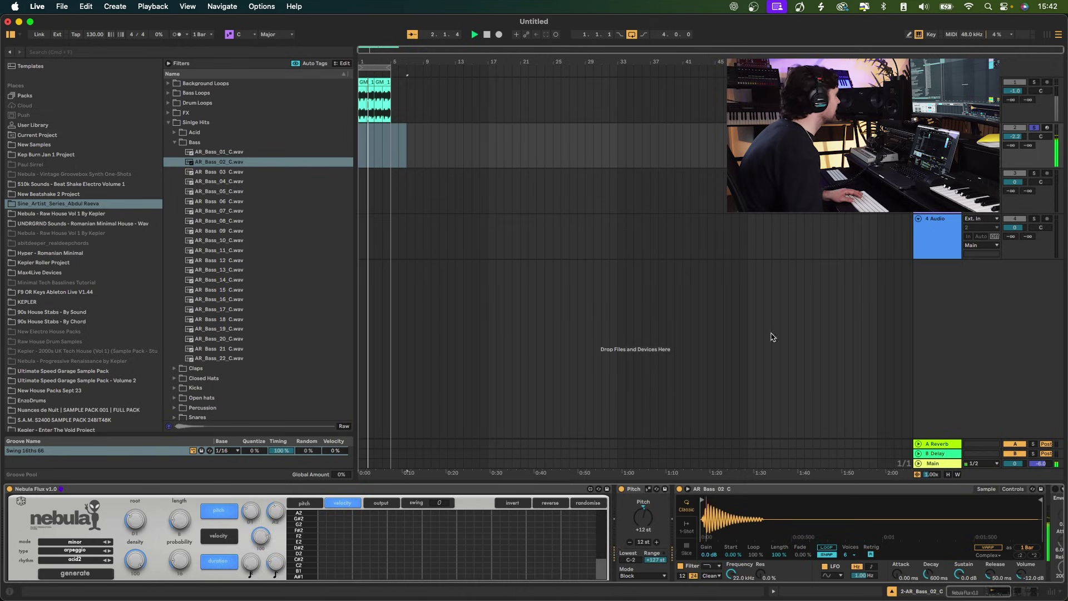
Step: Unsolo the bass track and randomise all Nebula Flux settings twice
left_click(1033, 128)
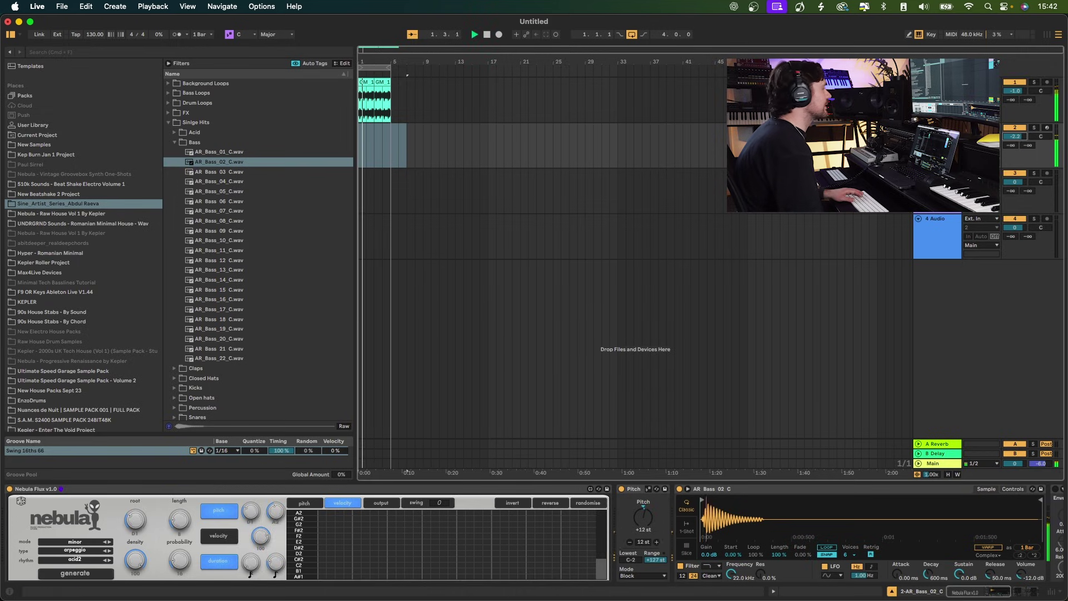
left_click(19, 501)
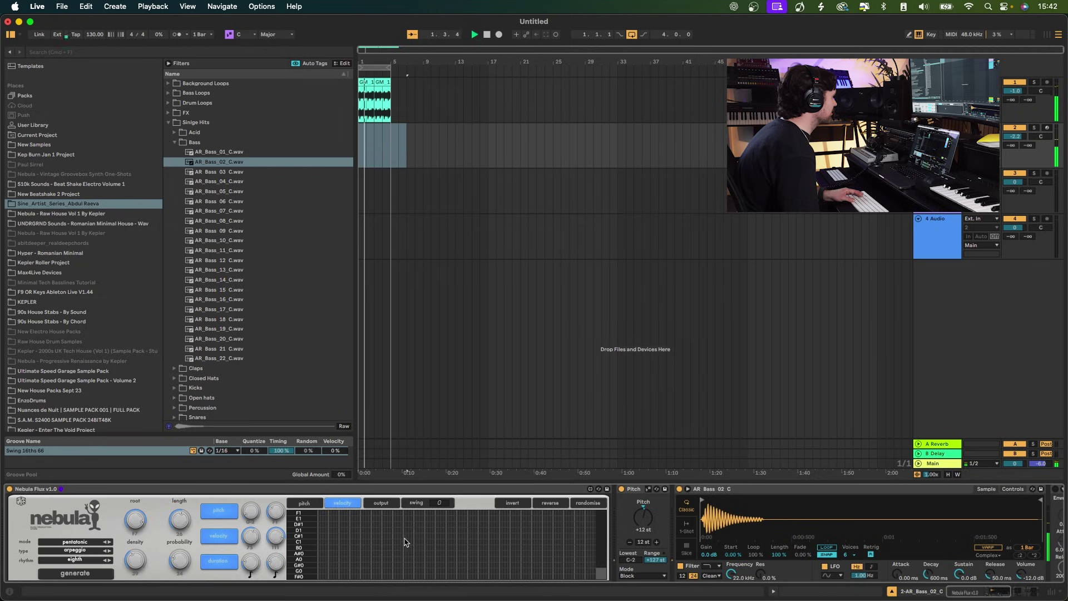
left_click(20, 501)
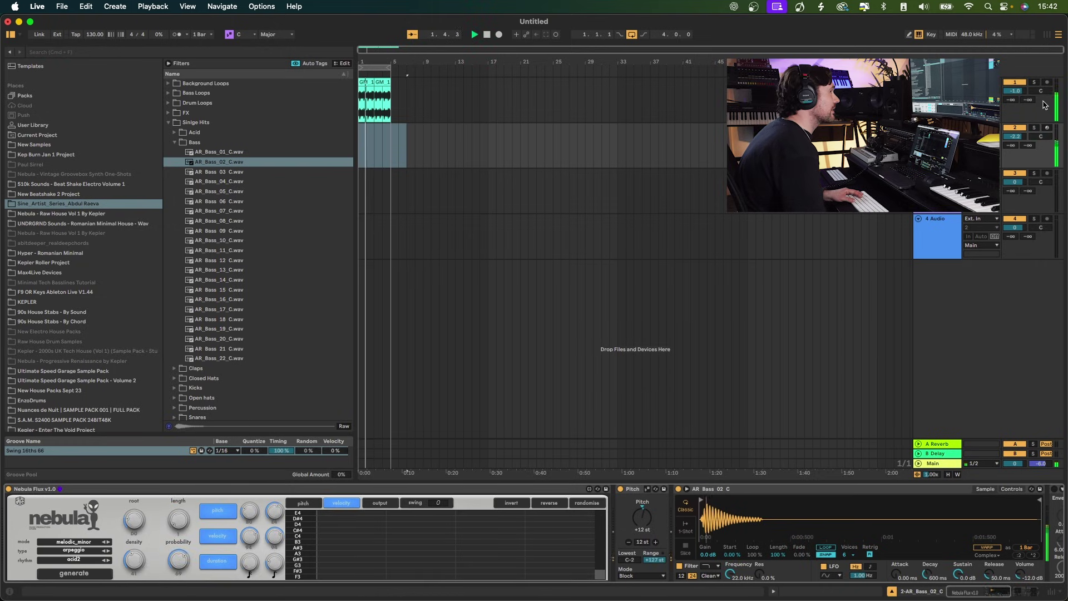
Step: Solo the bass track while setting Pitch to +24 semitones, unsolo it and raise the track volume slightly
left_click(1034, 127)
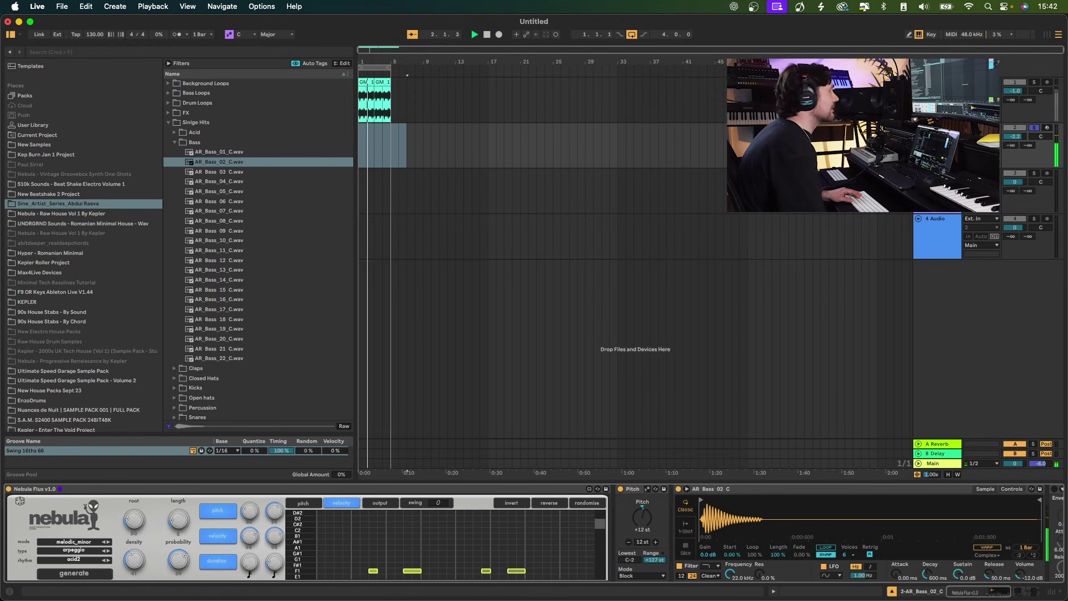
left_click(901, 218)
mouse_move(642, 520)
left_mouse_down()
mouse_move(643, 507)
mouse_move(644, 521)
left_mouse_up()
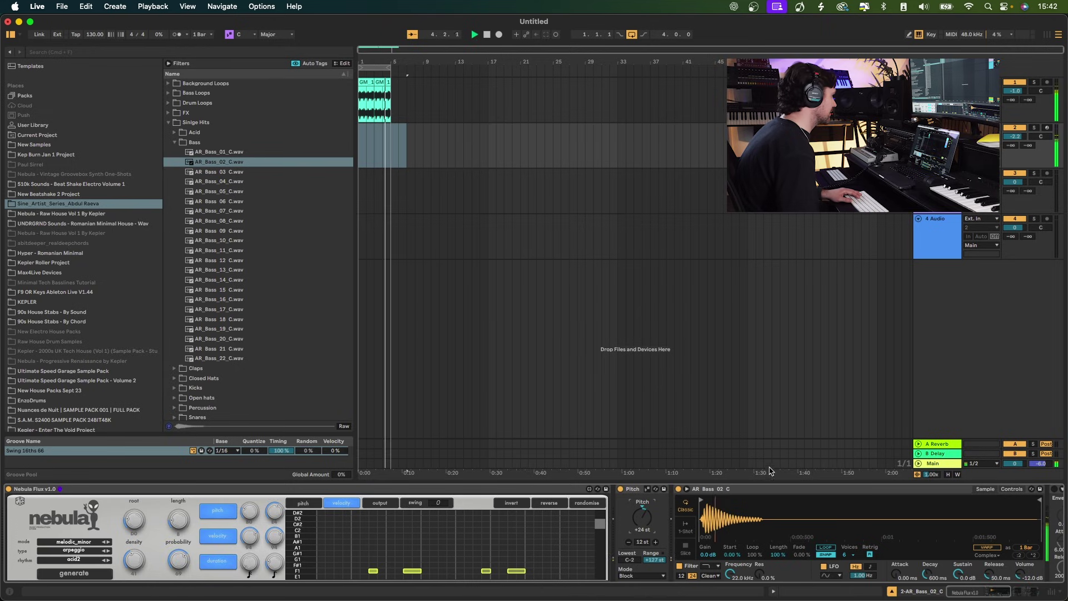
left_click_drag(1008, 139, 1008, 135)
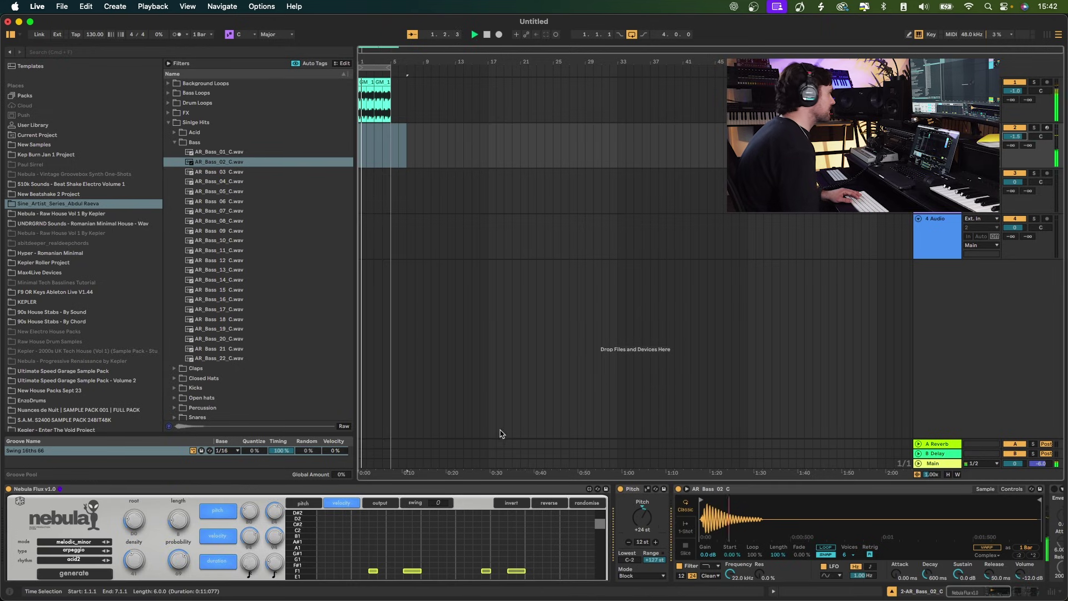
Step: Shift the first D1 note one step later in the pattern and set the sampler volume to -10.3 dB
left_click_drag(600, 524, 601, 553)
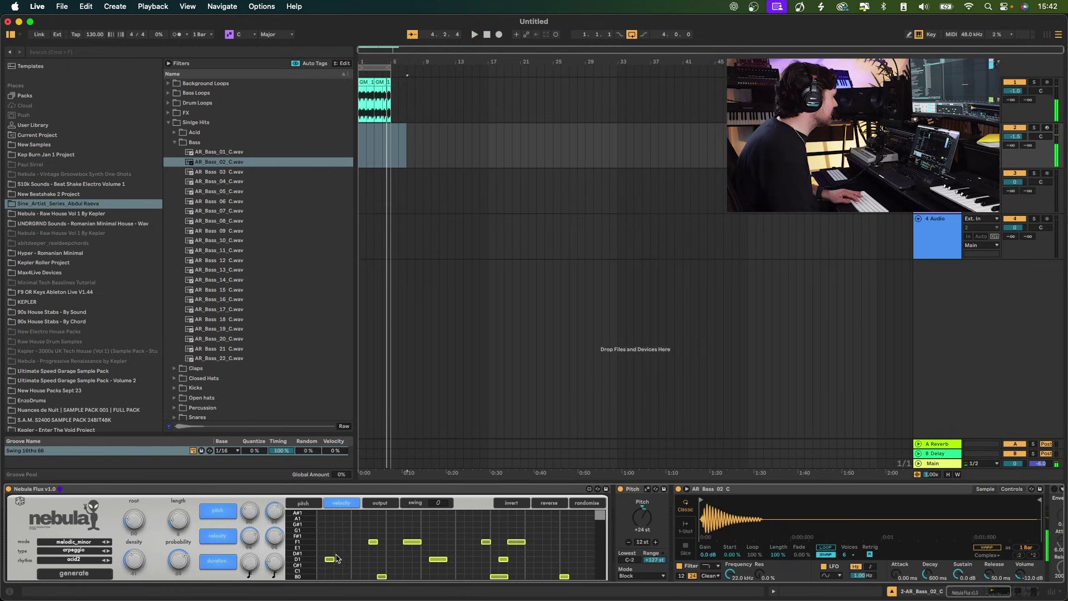
left_click_drag(328, 559, 349, 560)
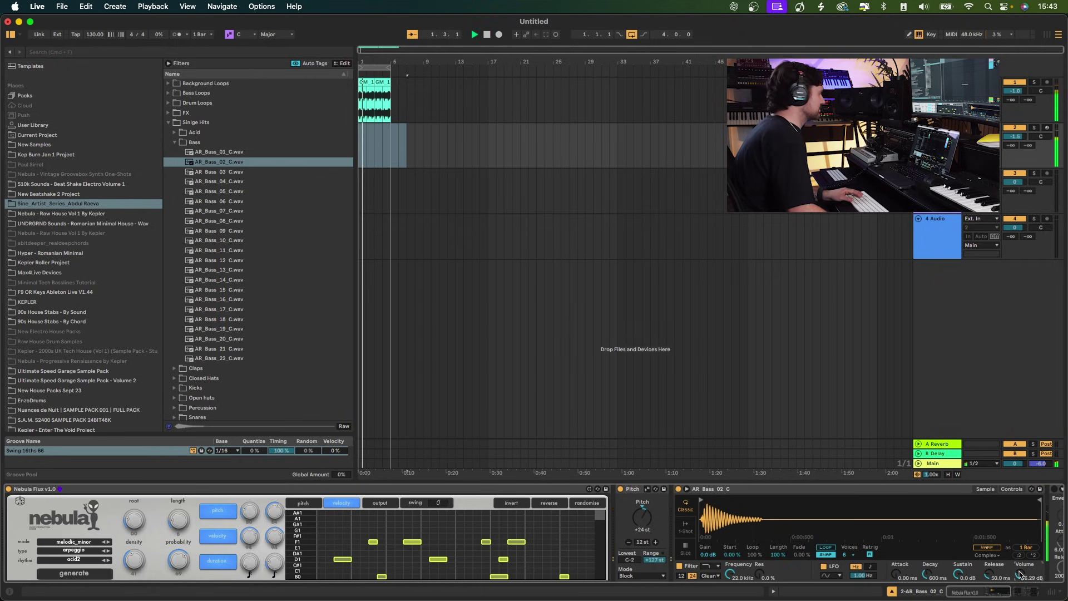
left_click_drag(1020, 574, 1019, 588)
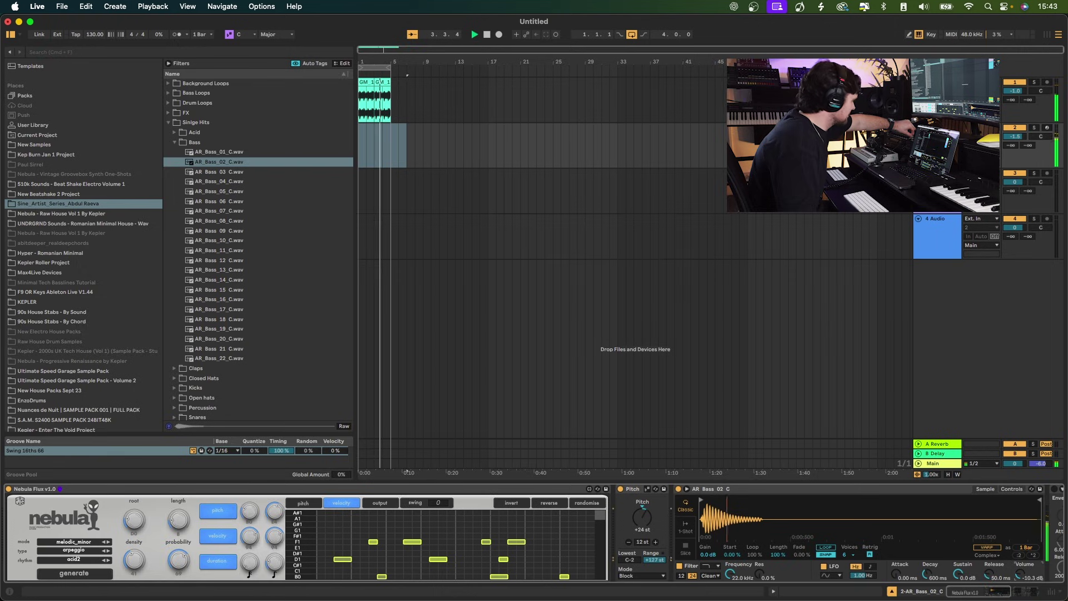